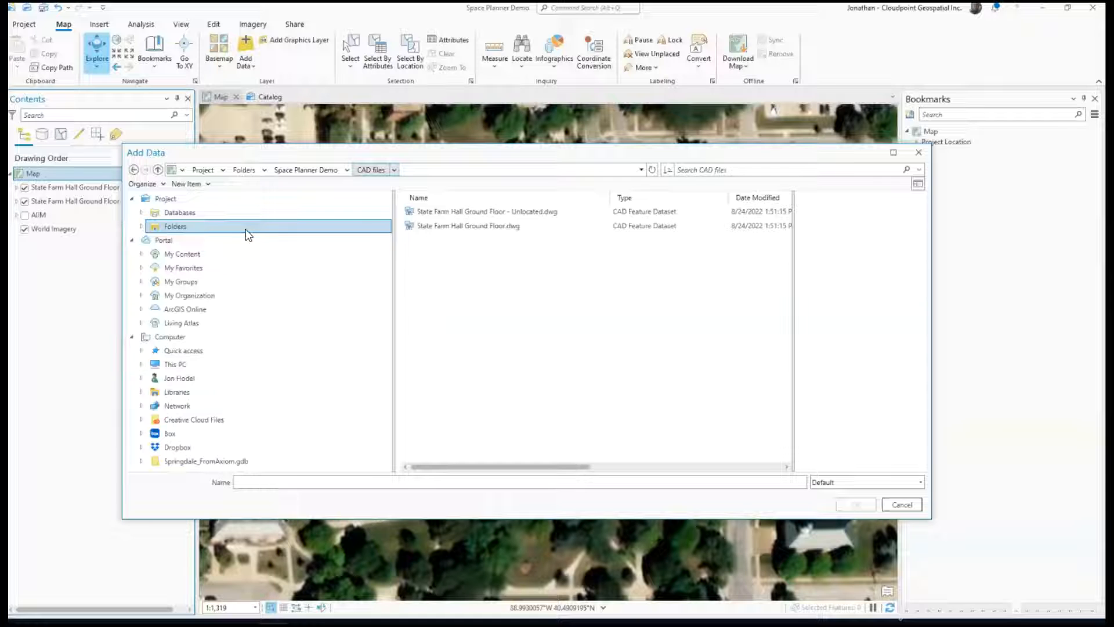
left_click(433, 227)
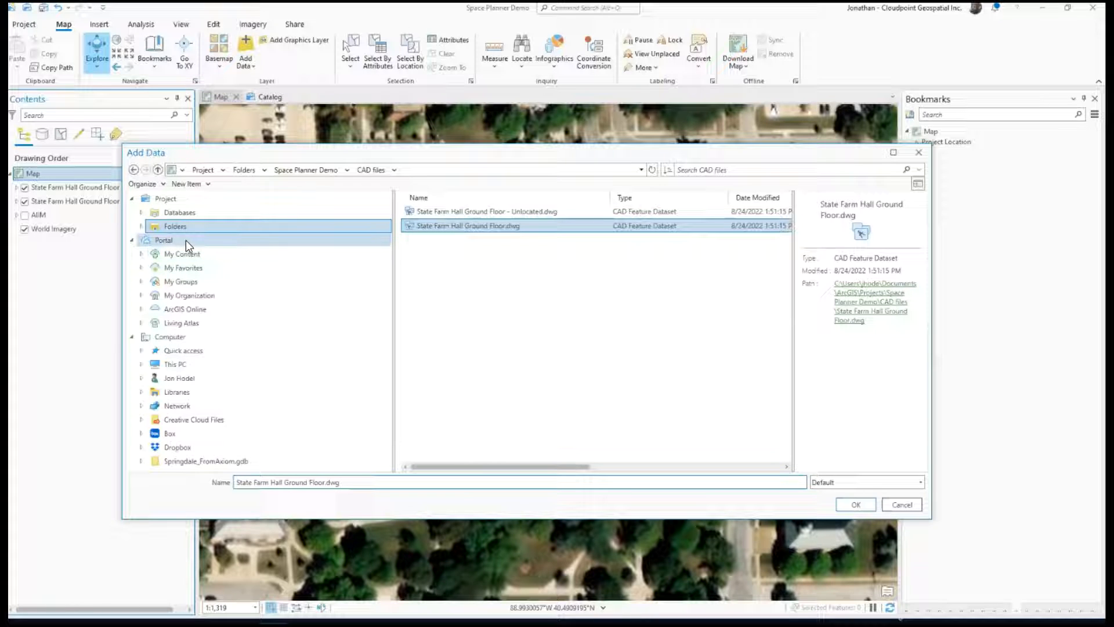
double_click(425, 231)
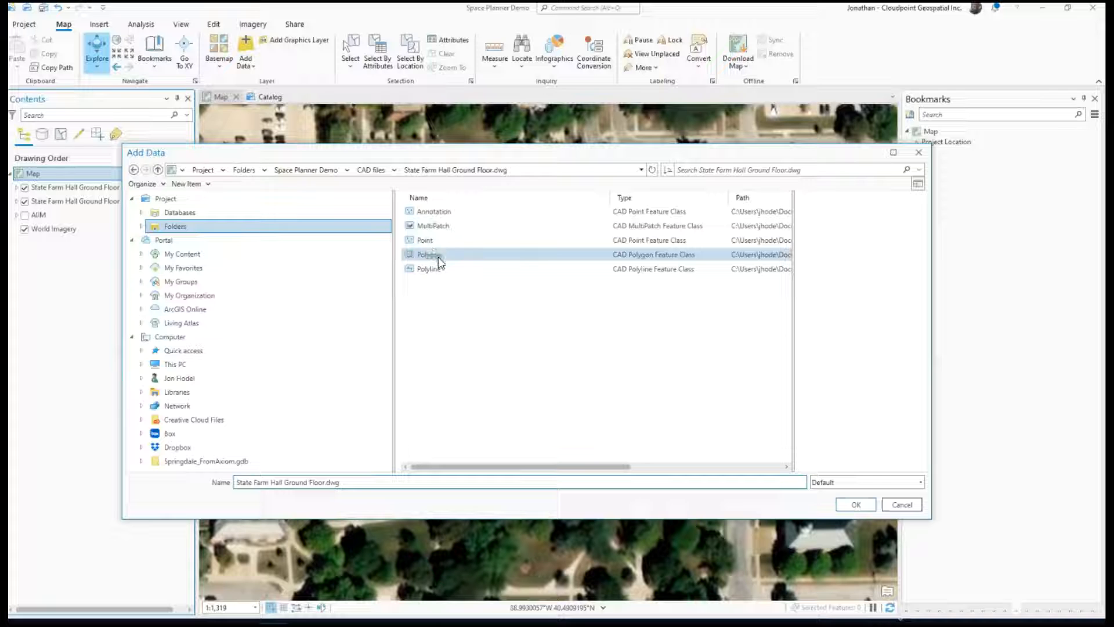
left_click(438, 257)
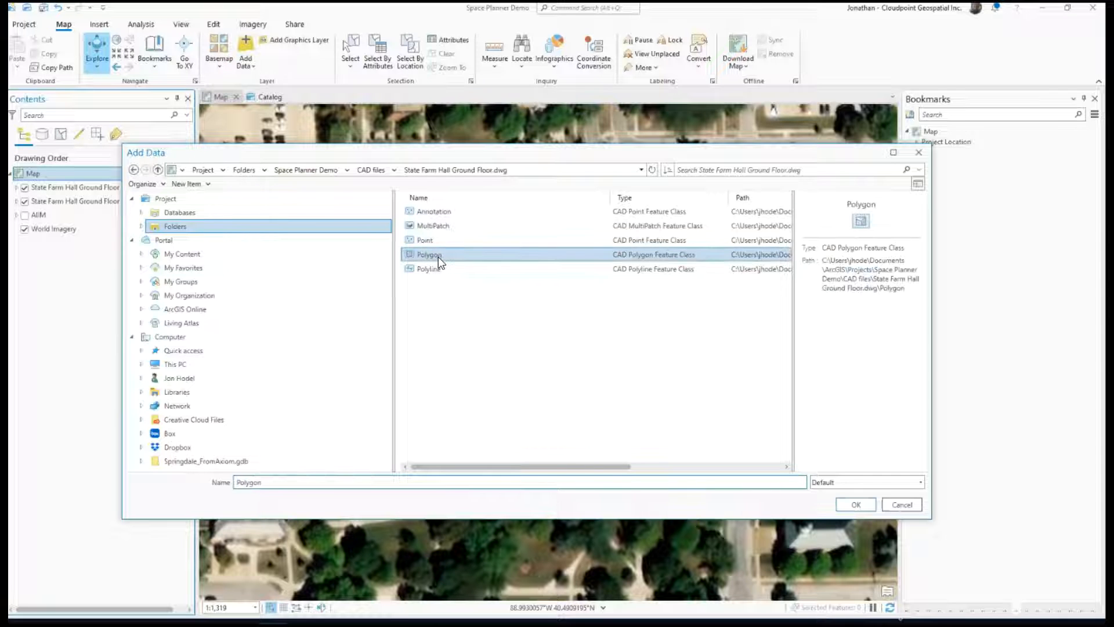
left_click(438, 267, "ctrl")
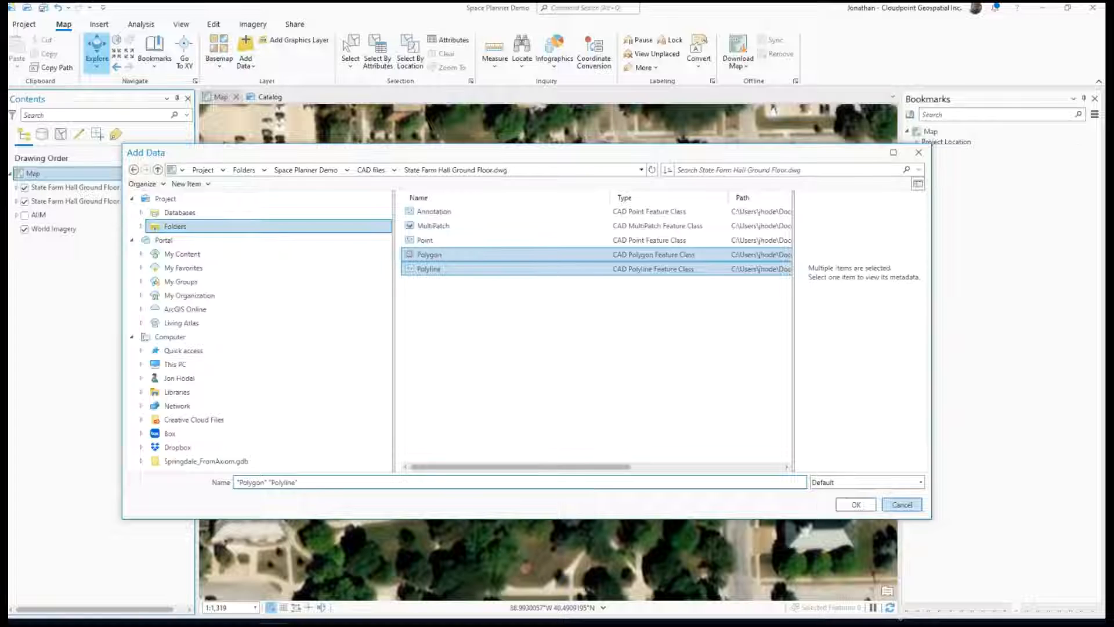
left_click(902, 505)
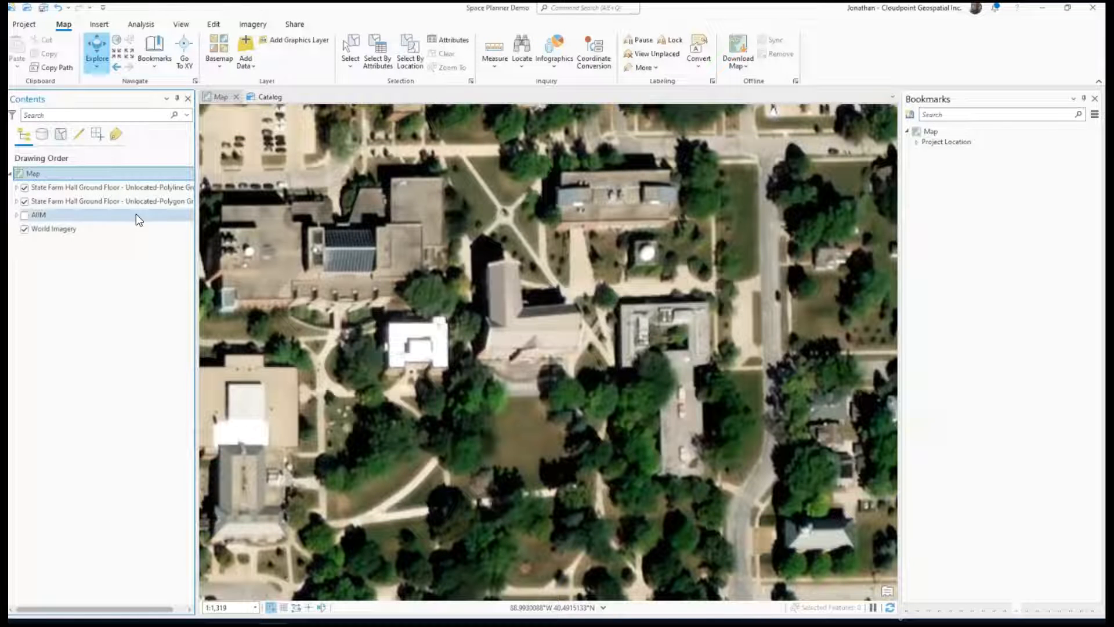
Expand the unlocated polygon group of State Farm Hall Ground Floor and zoom the map to its Wall layer
left_click(117, 203)
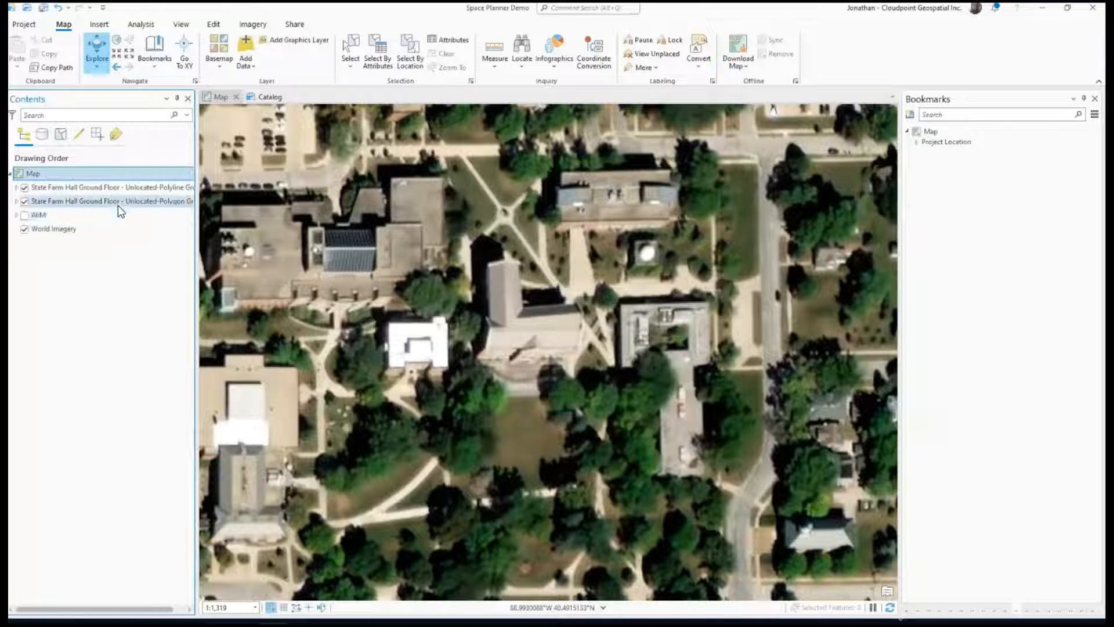
left_click(18, 202)
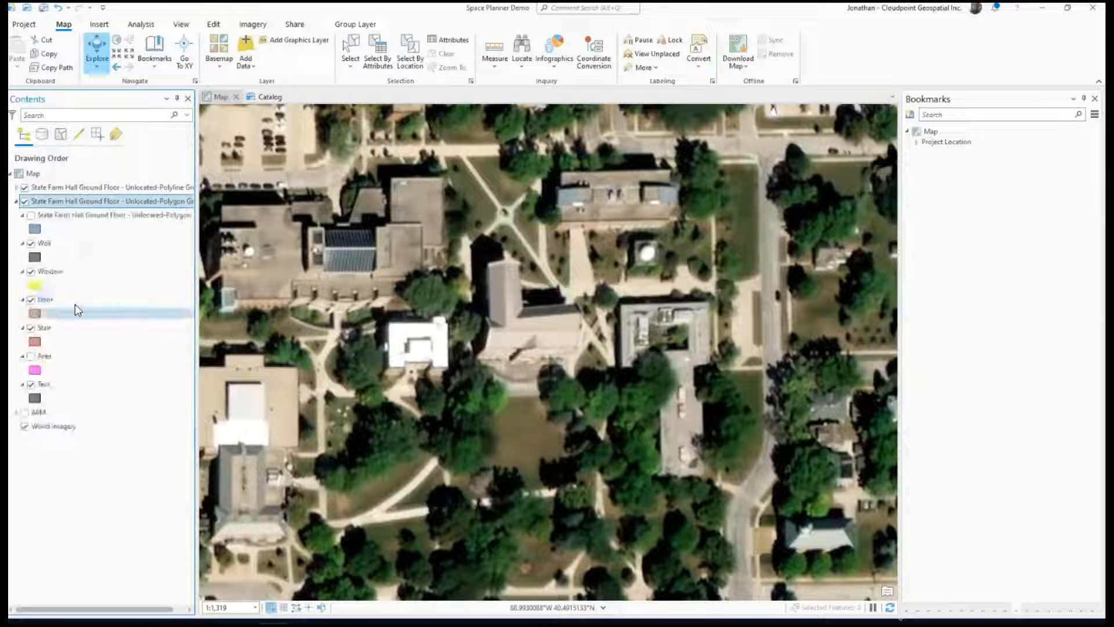
right_click(44, 244)
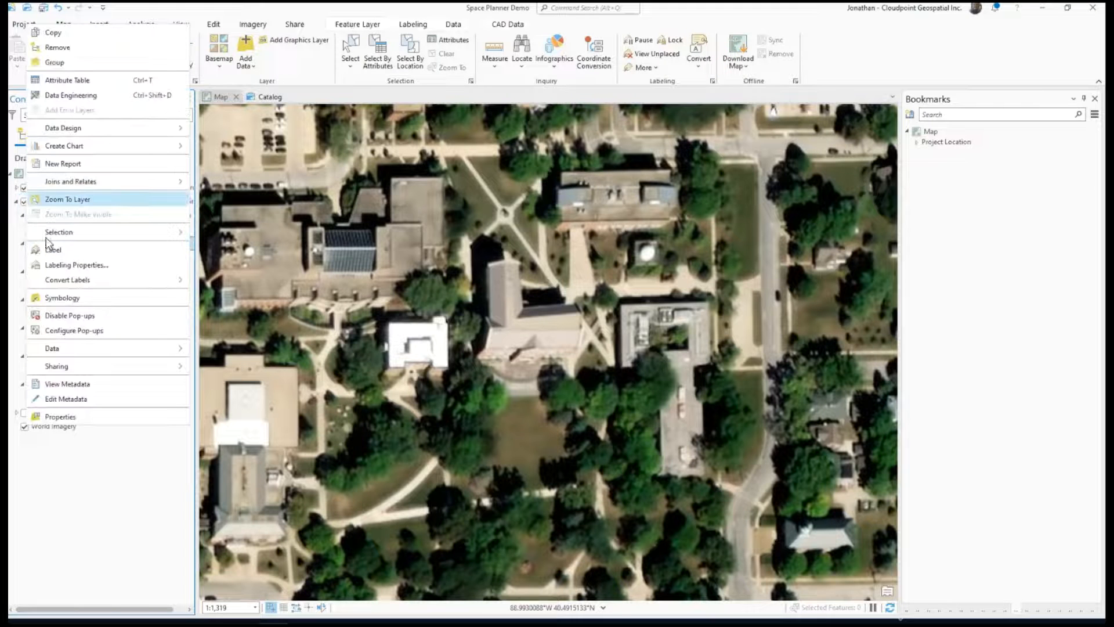
left_click(61, 200)
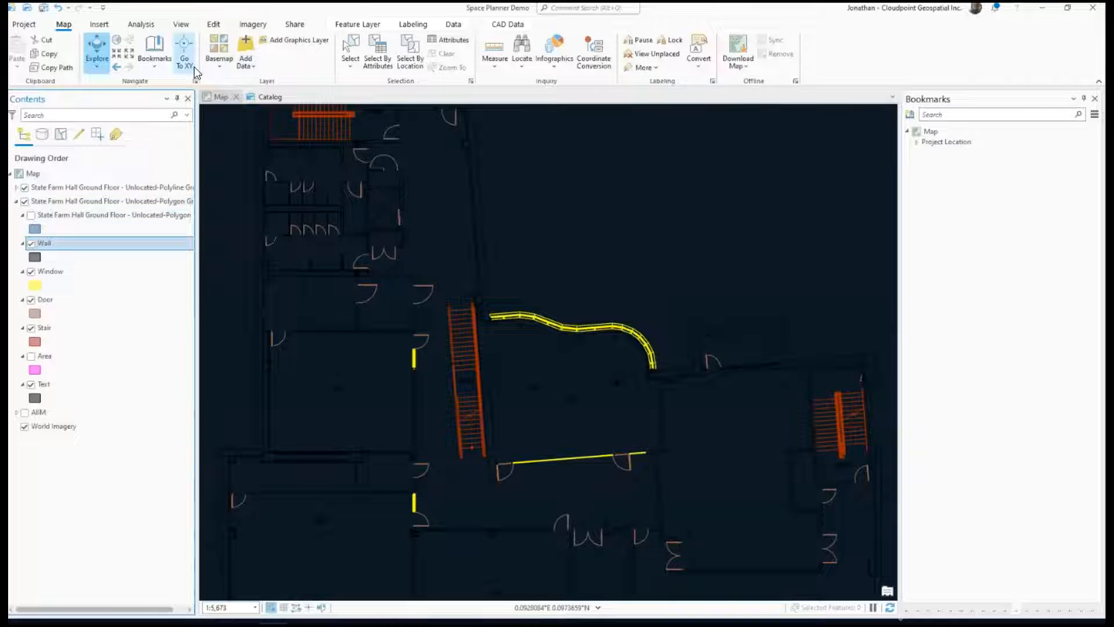
Switch the basemap to Light Gray Canvas and bring the whole floor plan into view
left_click(219, 52)
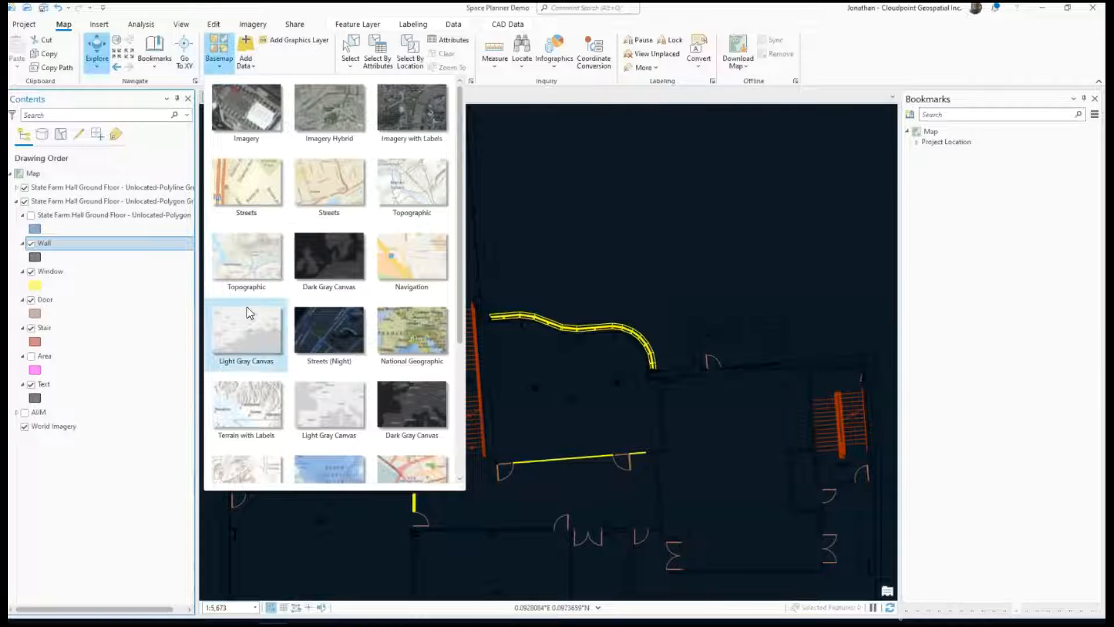
left_click(239, 329)
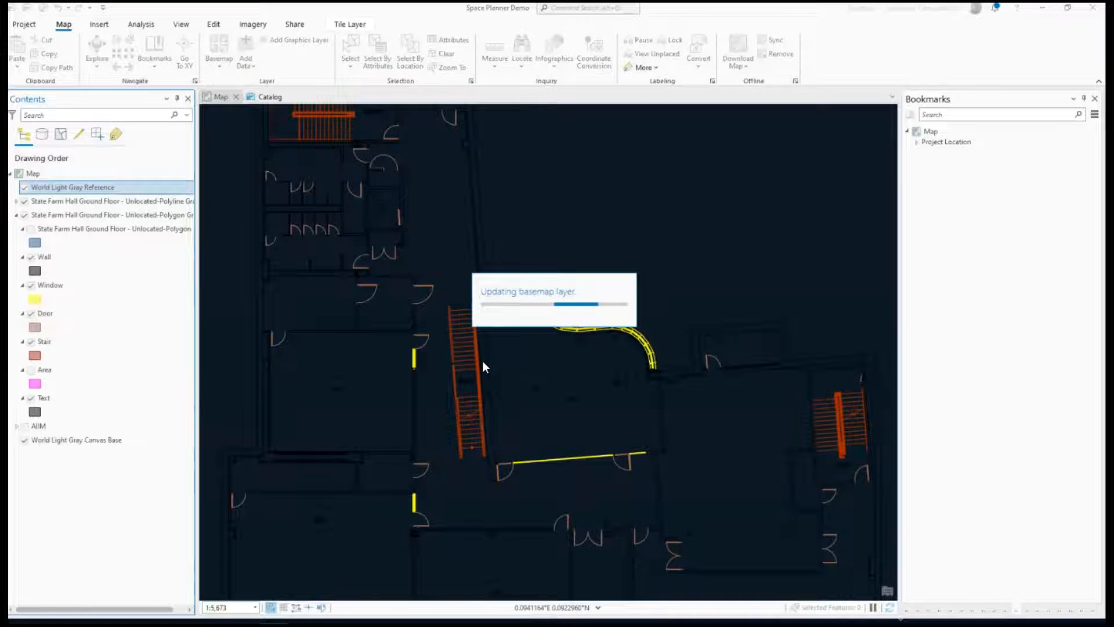
scroll(653, 410, "down", 4)
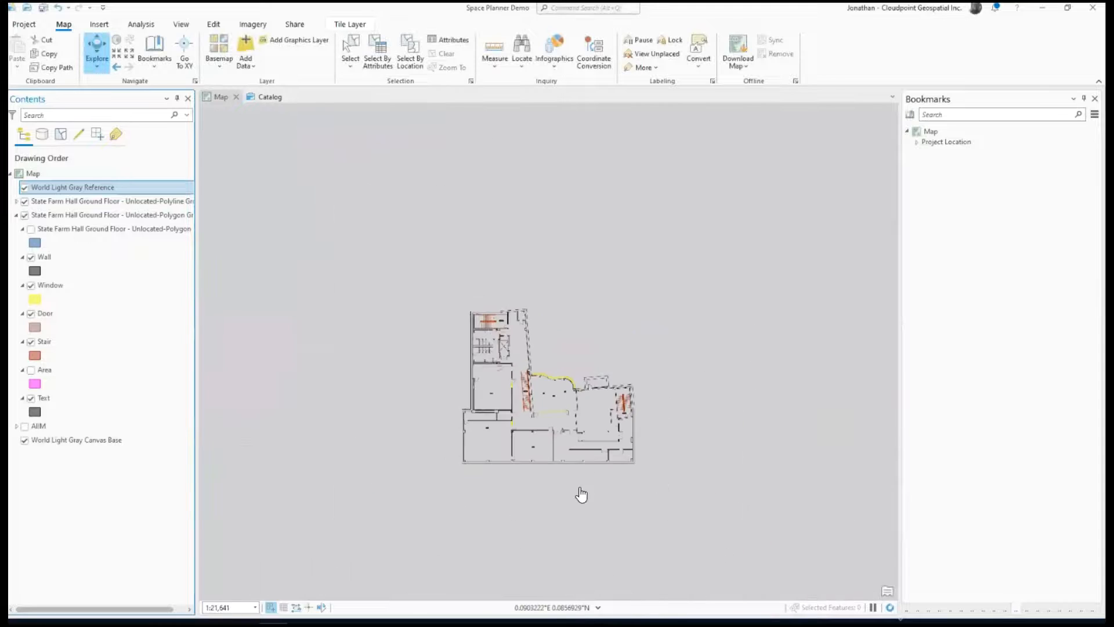
scroll(559, 415, "up", 2)
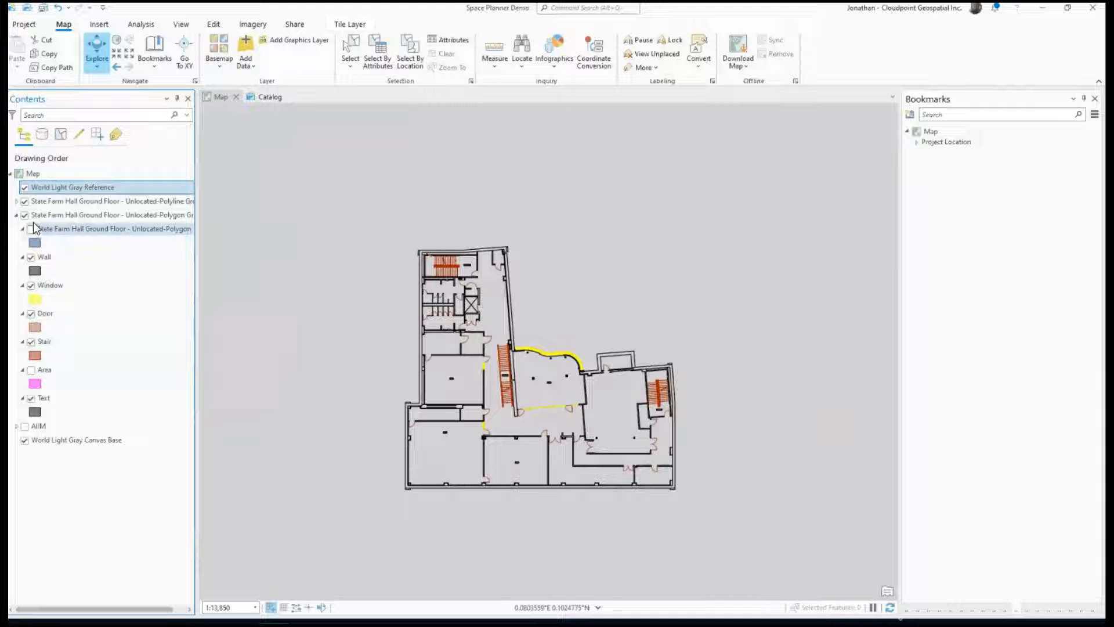
Start georeferencing the Wall layer from the unlocated State Farm Hall Ground Floor polyline group
left_click(17, 202)
left_click(47, 244)
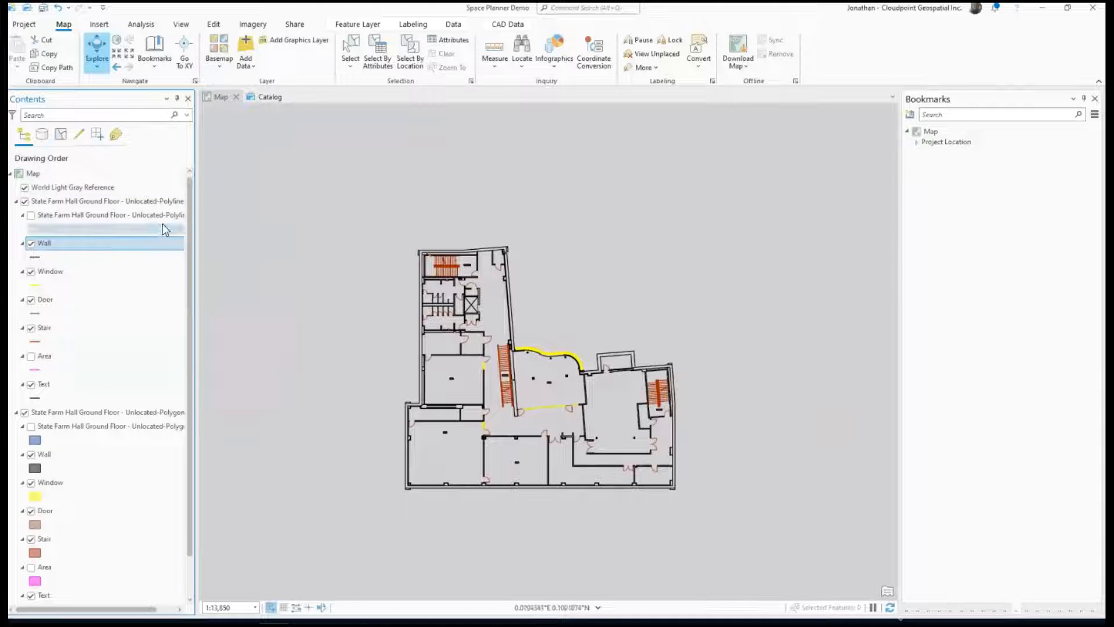
left_click(499, 26)
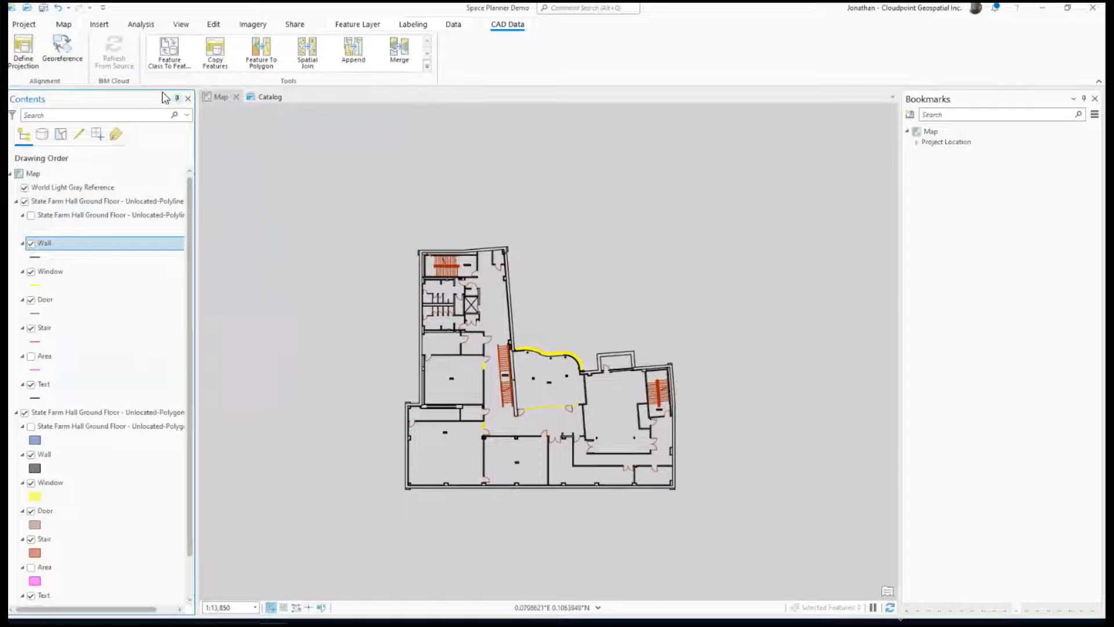
left_click(54, 57)
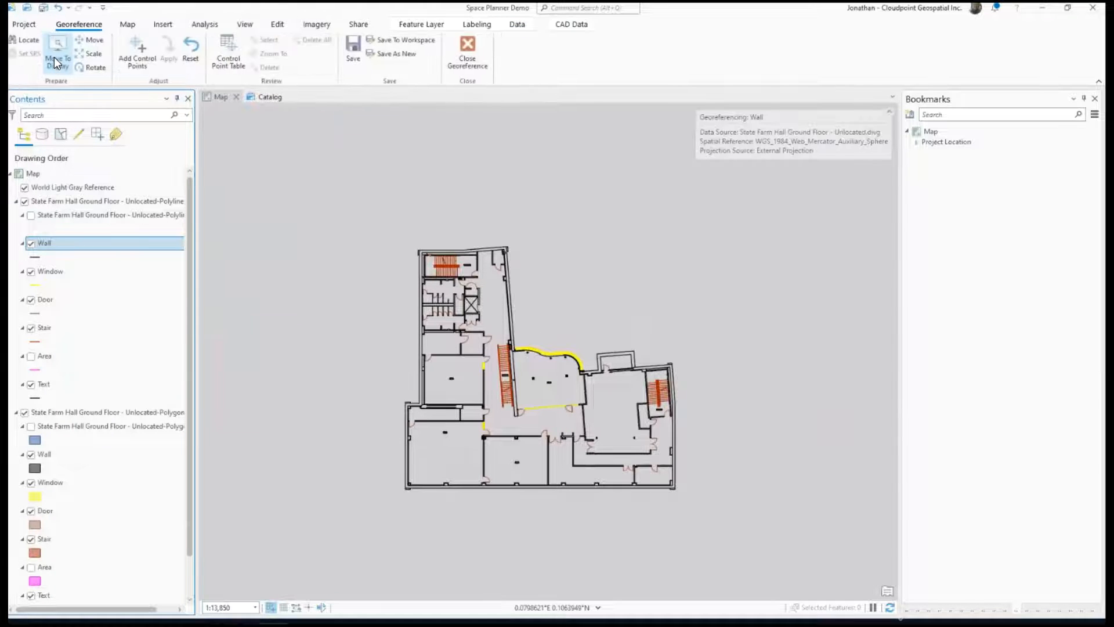
Go to the Project Location bookmark and set the basemap to Imagery
left_click(125, 26)
left_click(155, 58)
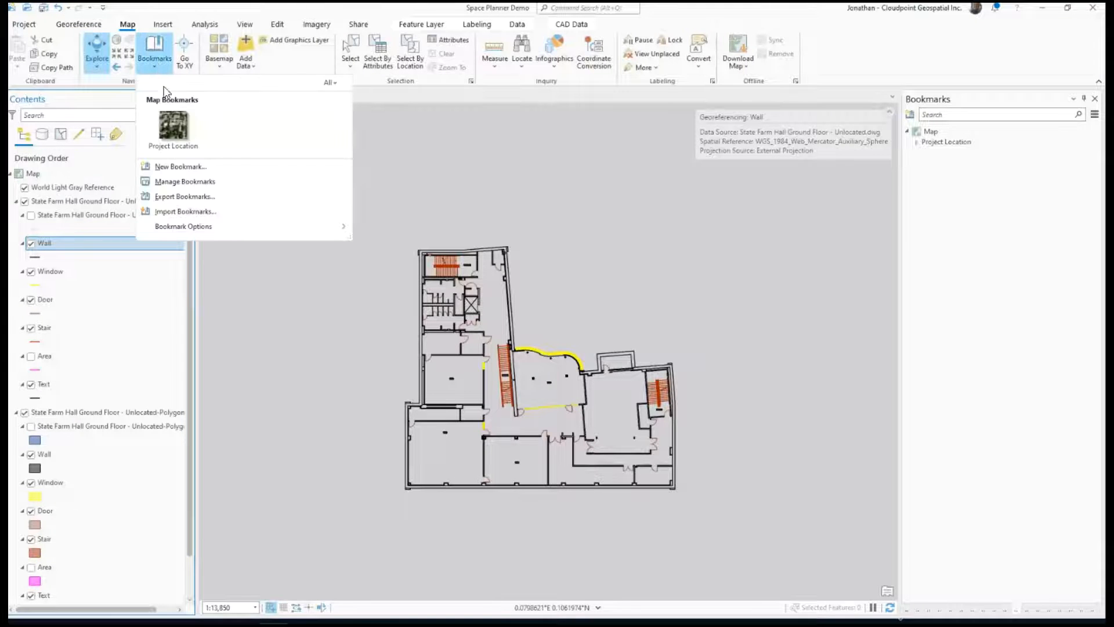
left_click(180, 124)
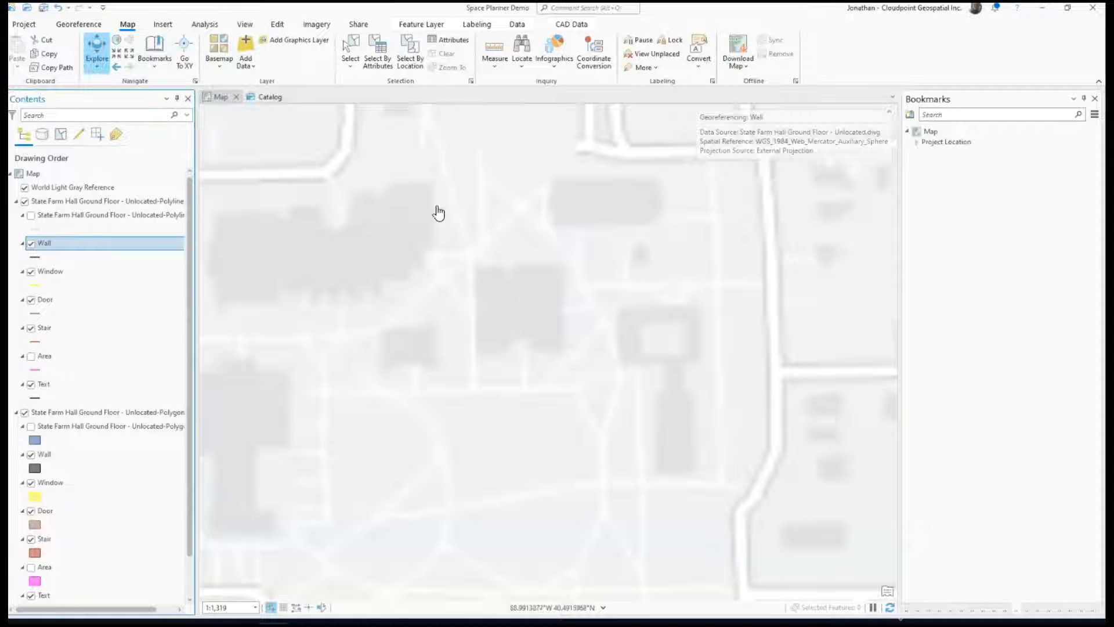
left_click(221, 69)
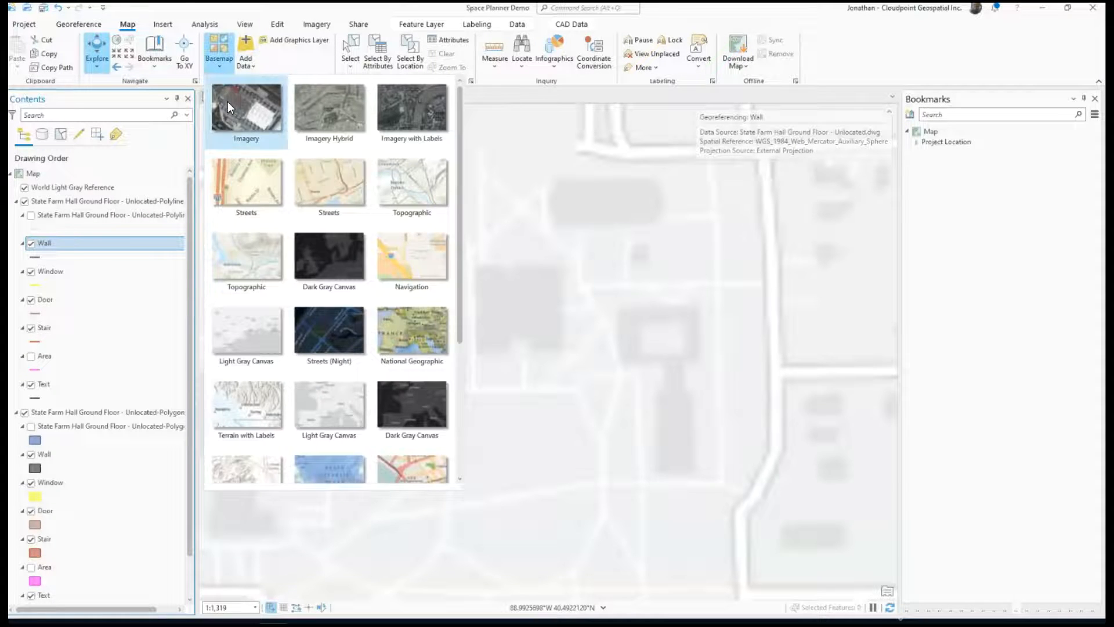
left_click(228, 102)
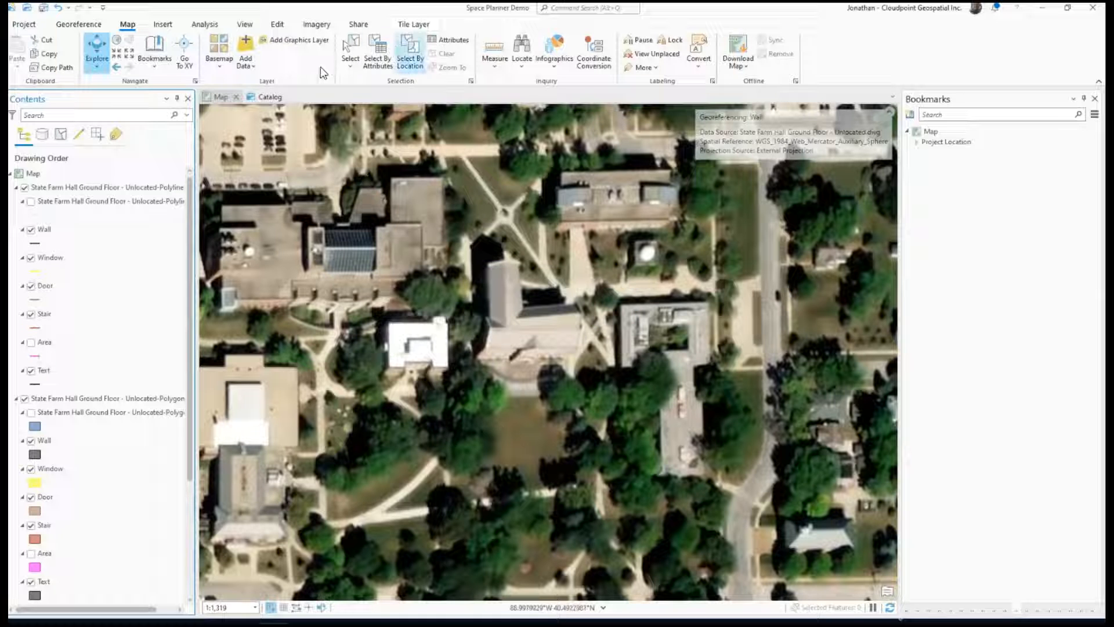
Bring the floor plan into the campus area with Move To Display, using the polyline group's Wall layer
left_click(46, 231)
left_click(47, 231)
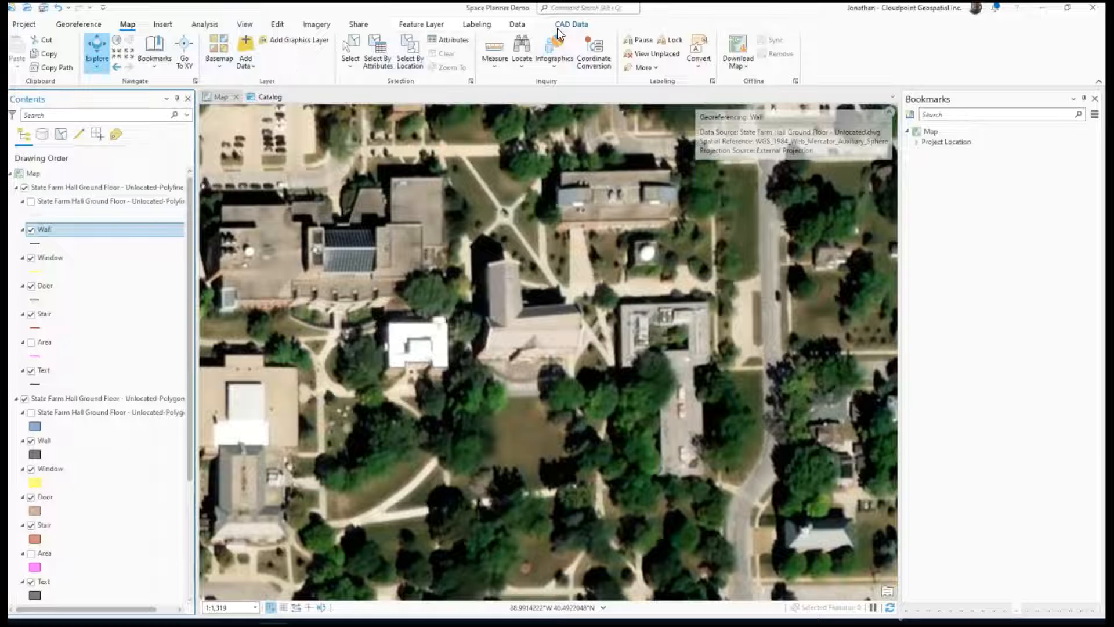
left_click(558, 27)
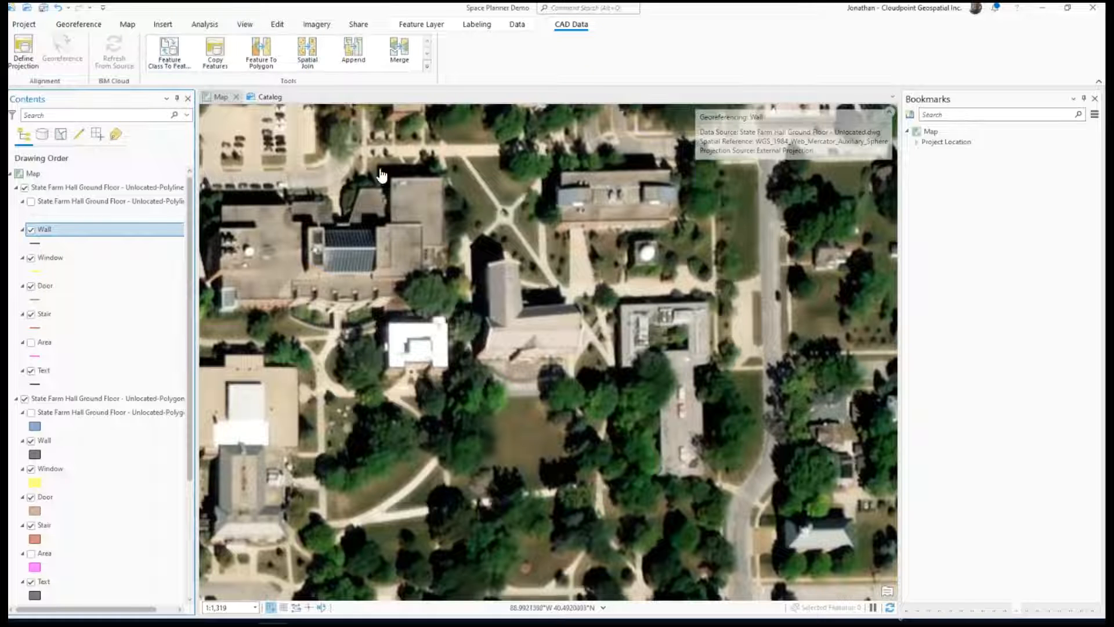
scroll(261, 263, "down", 2)
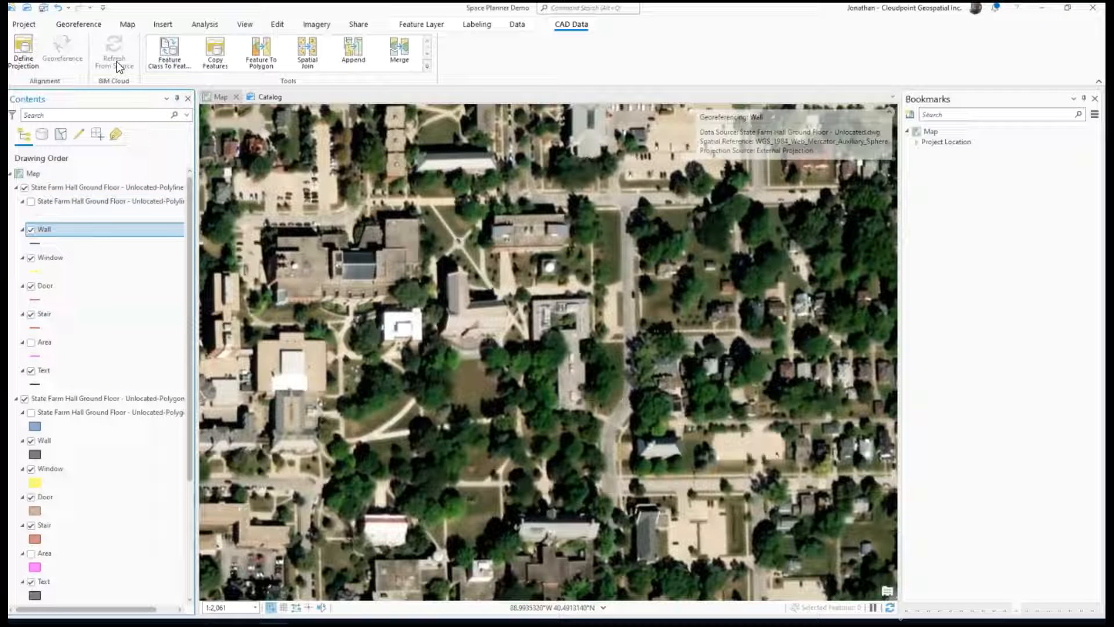
left_click(40, 187)
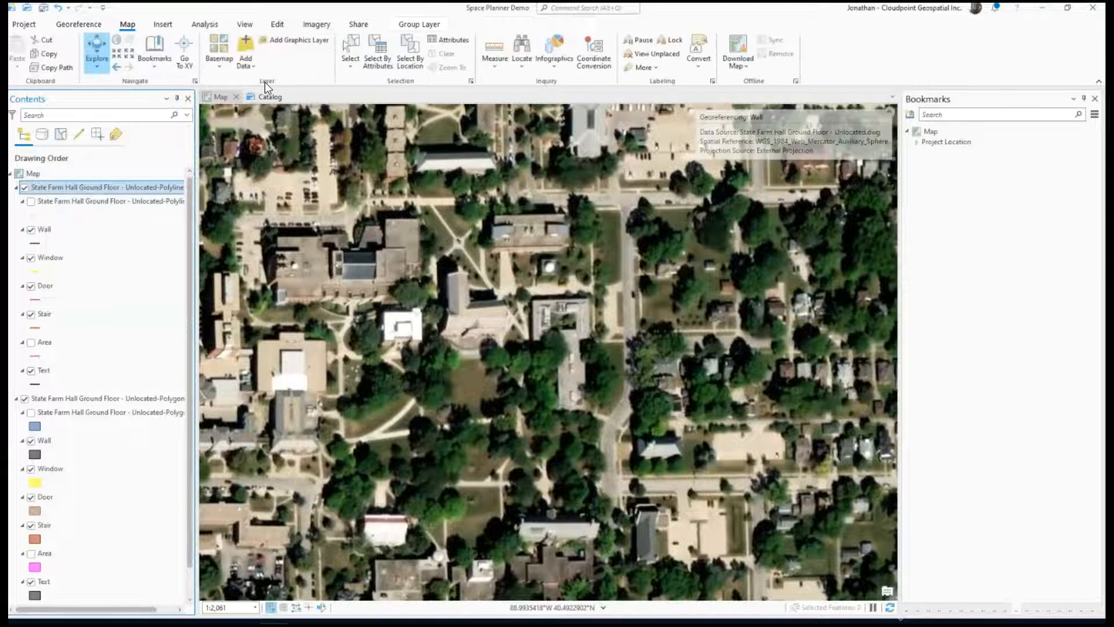
left_click(79, 24)
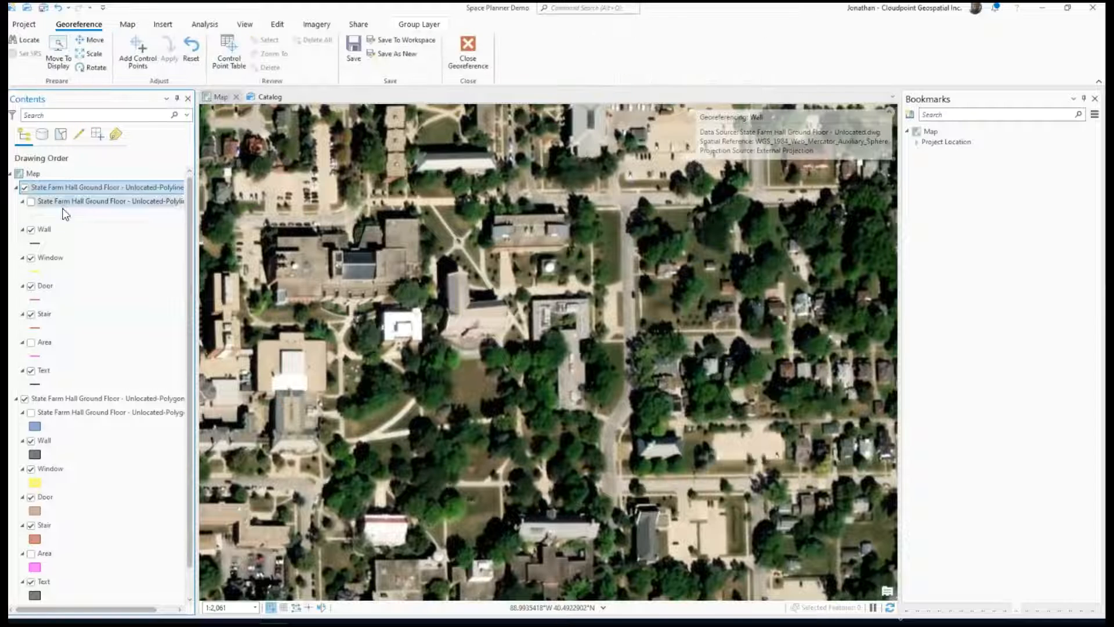
left_click(63, 230)
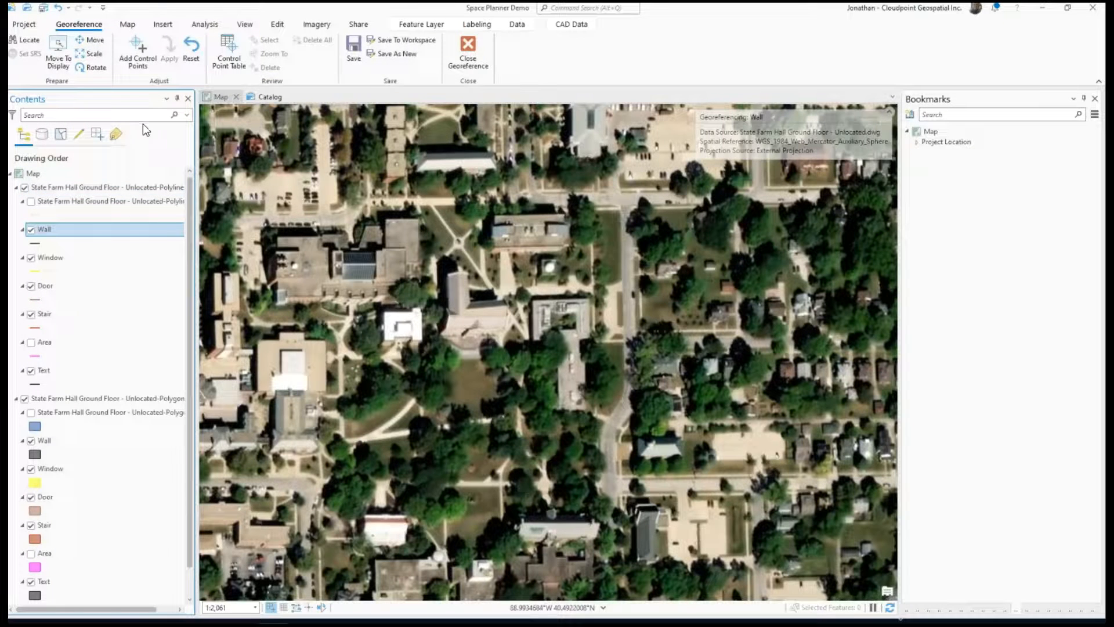
left_click(54, 61)
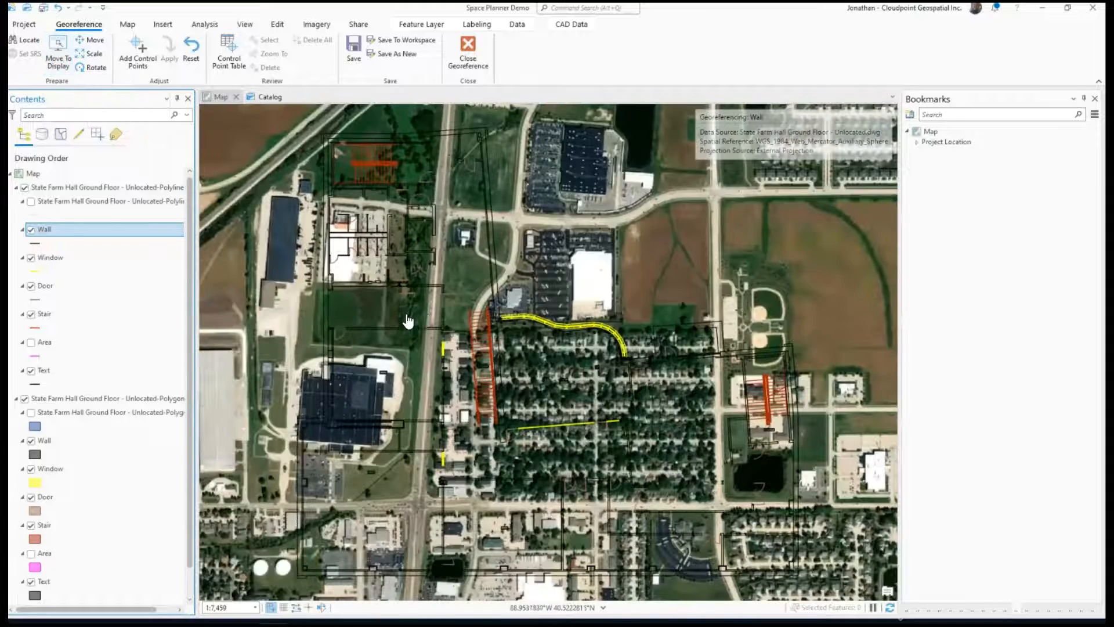
Move the floor plan drawing southward on the imagery and scale it down slightly with the georeferencing tools
scroll(507, 325, "down", 2)
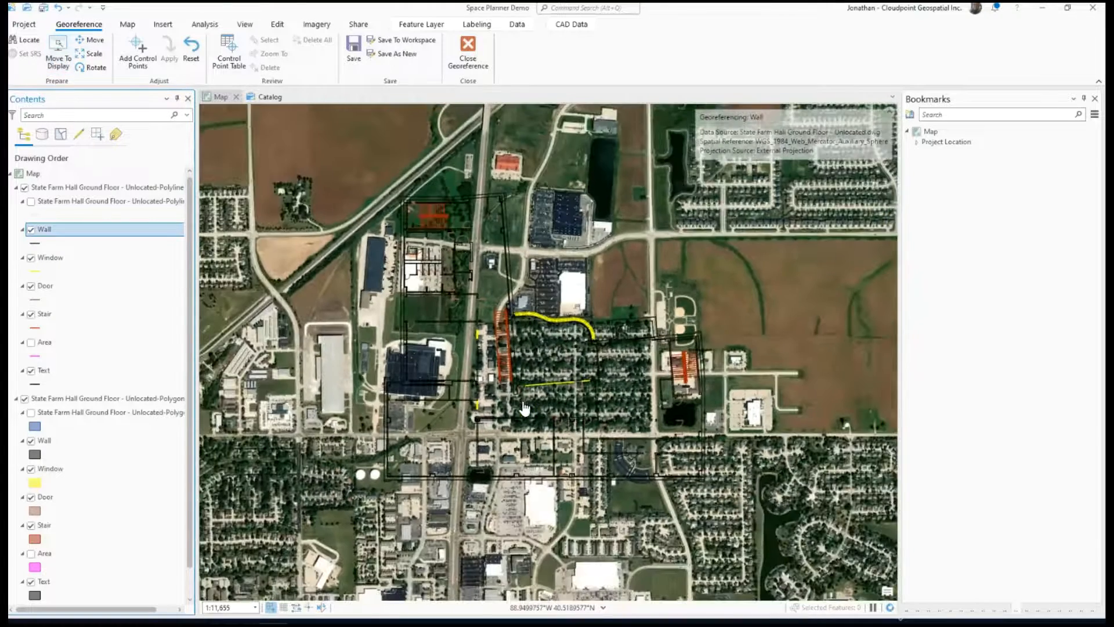
left_click_drag(505, 426, 512, 333)
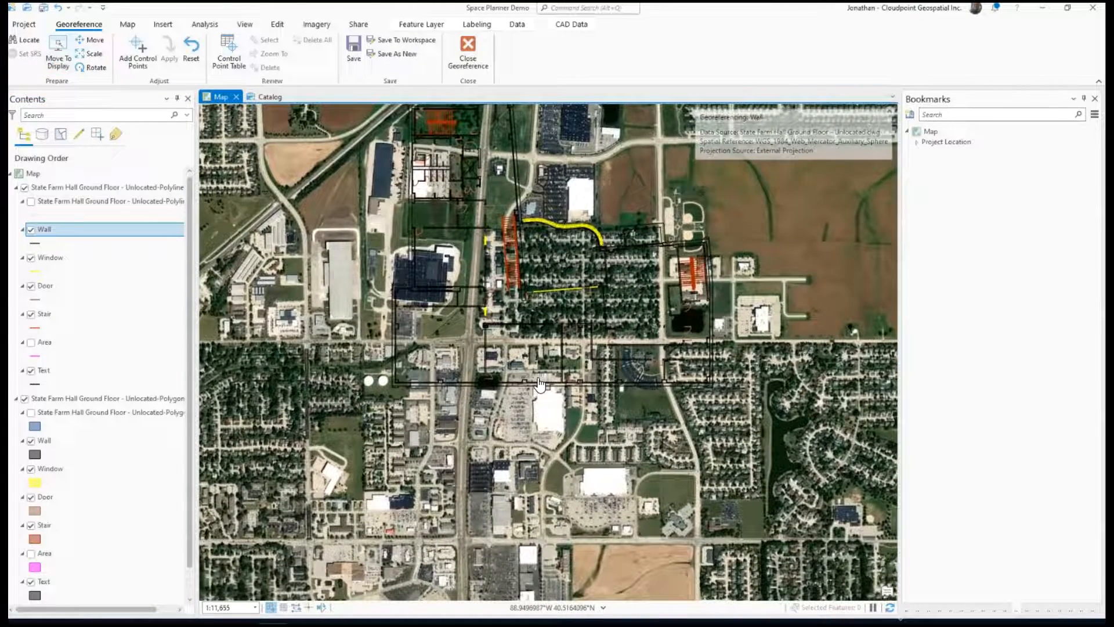
left_click_drag(527, 459, 558, 320)
scroll(559, 320, "down", 4)
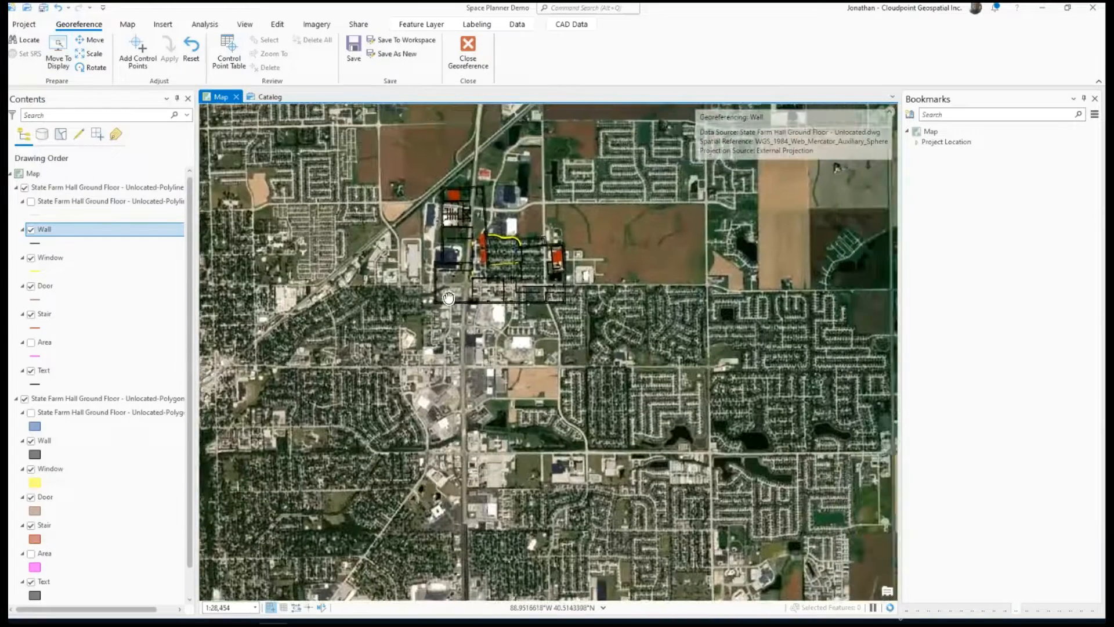
left_click_drag(448, 298, 415, 265)
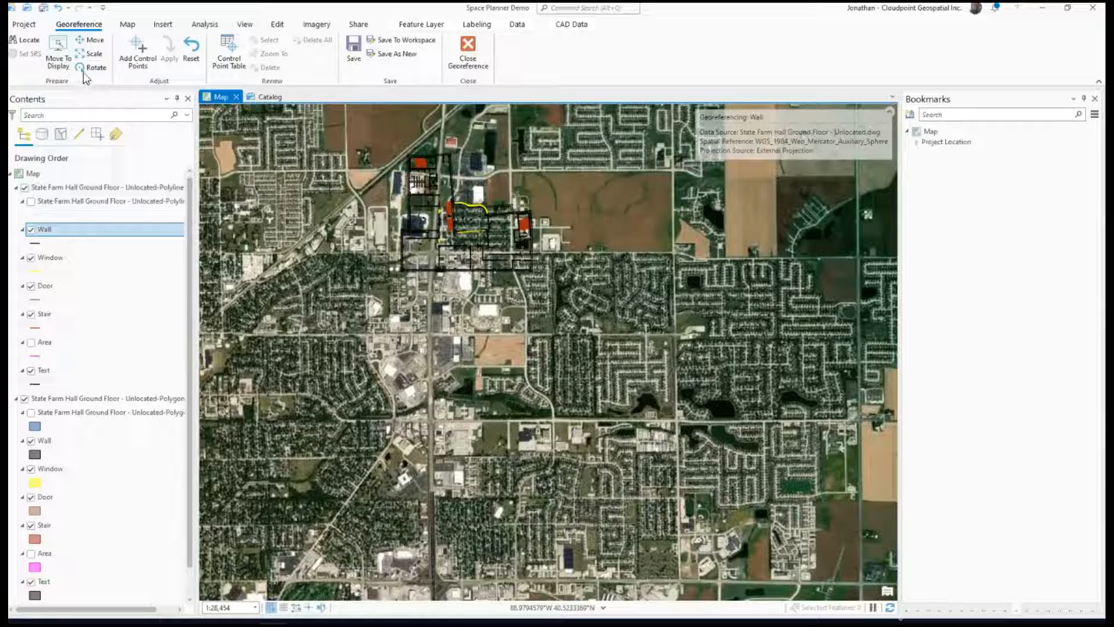
left_click(91, 39)
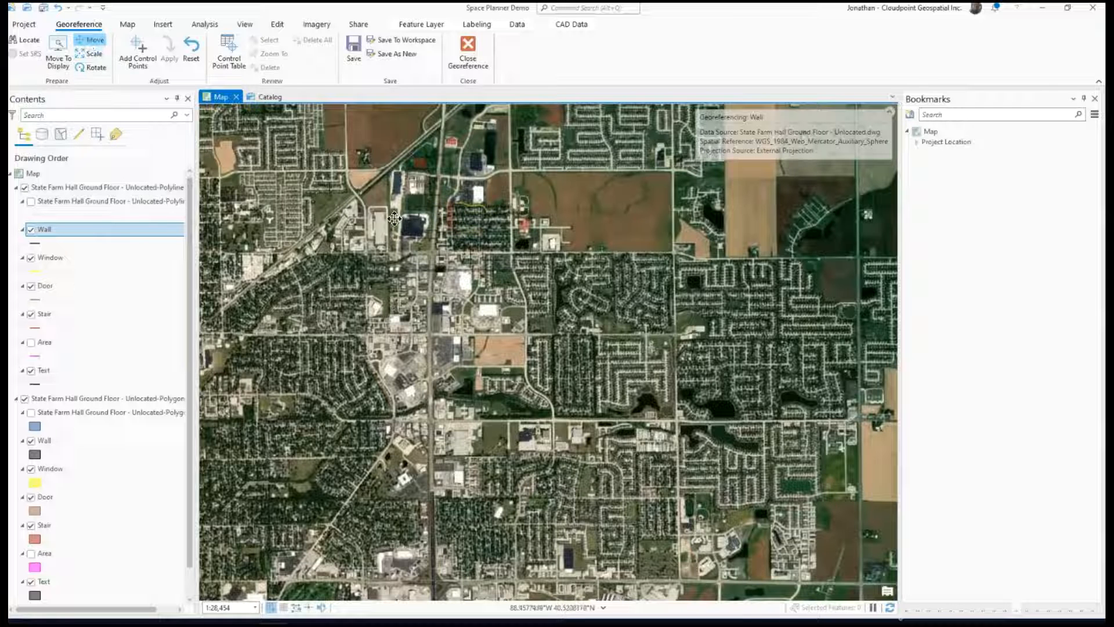
left_click_drag(430, 218, 447, 323)
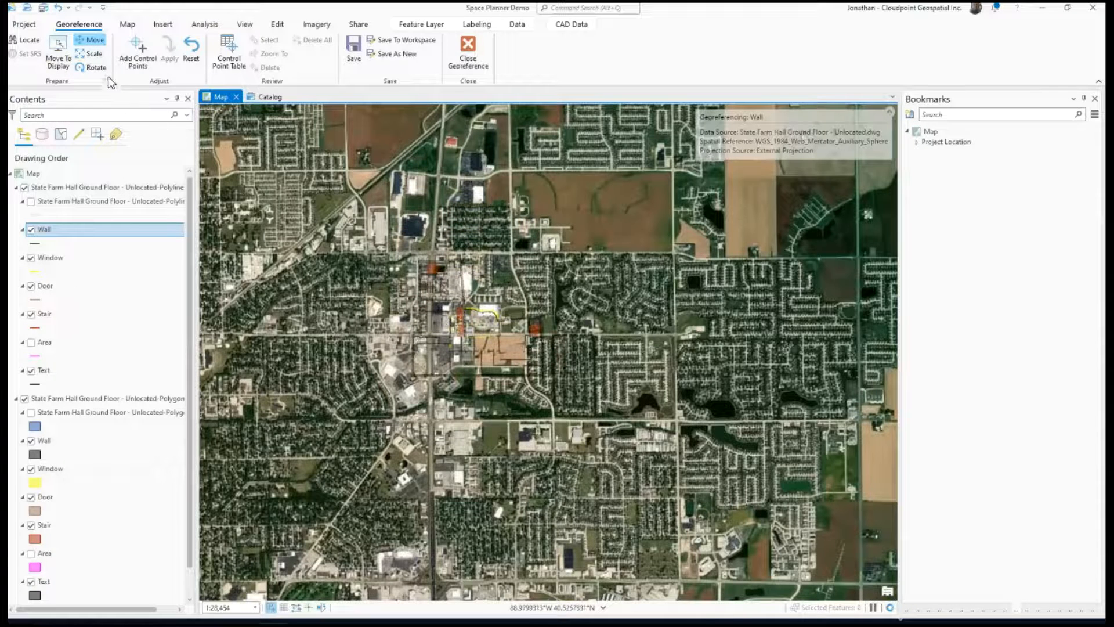
left_click(93, 54)
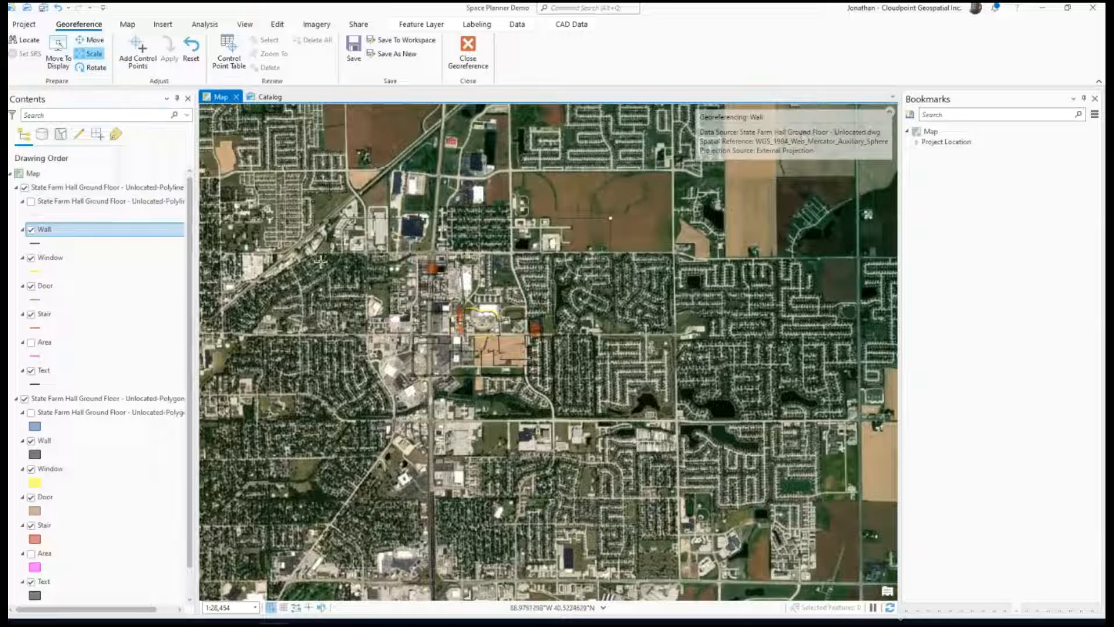
left_click_drag(610, 221, 487, 295)
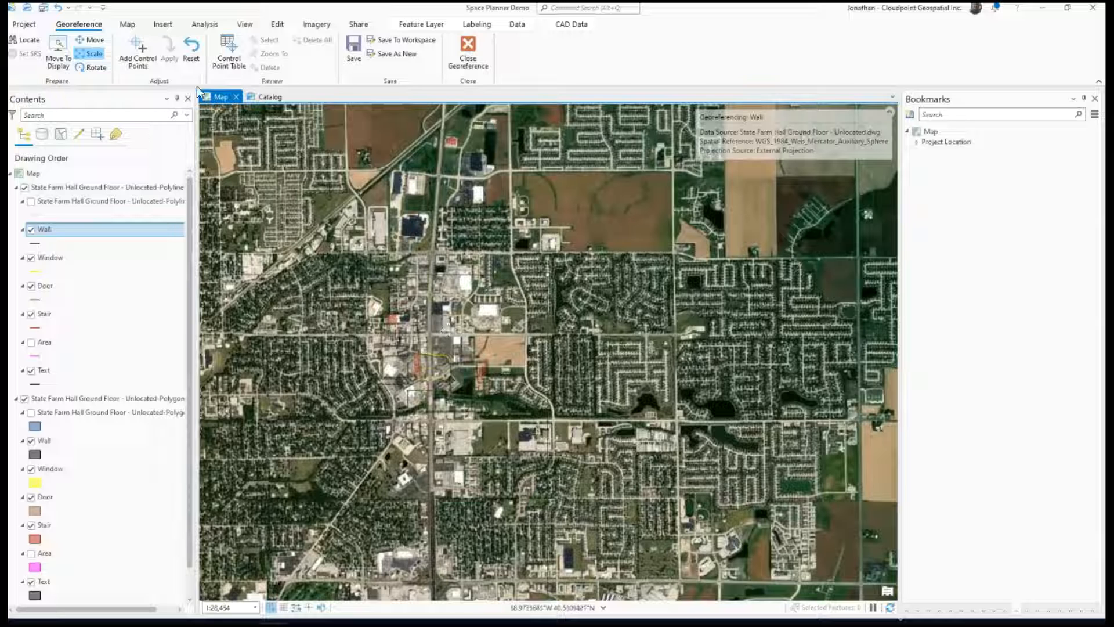
Change the basemap to Light Gray Canvas so the floor plan drawing stands out
left_click(124, 25)
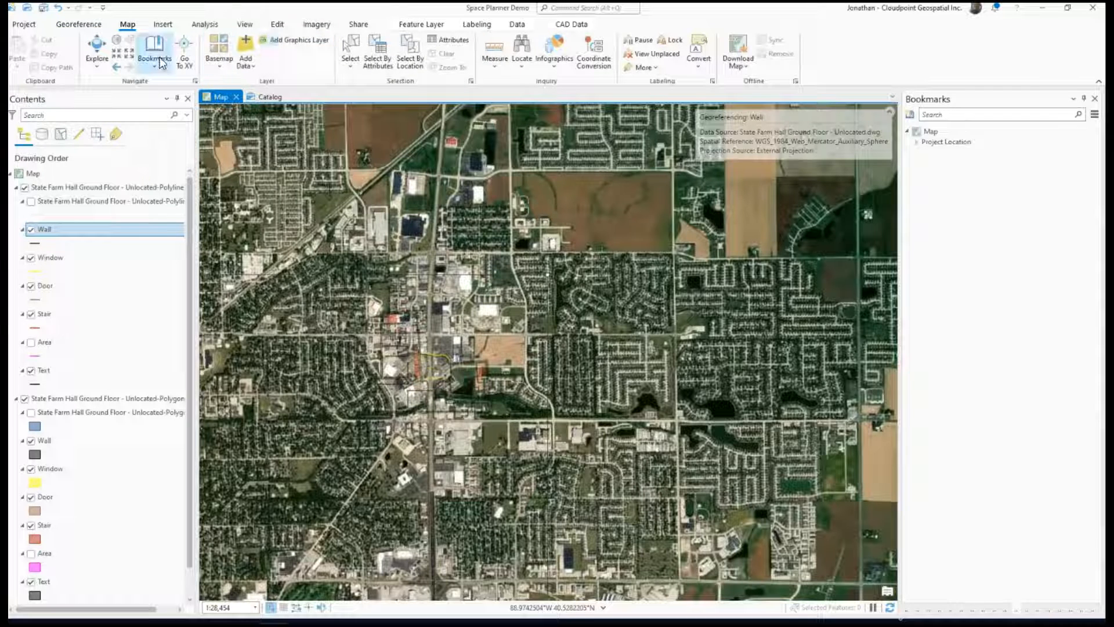
left_click(212, 64)
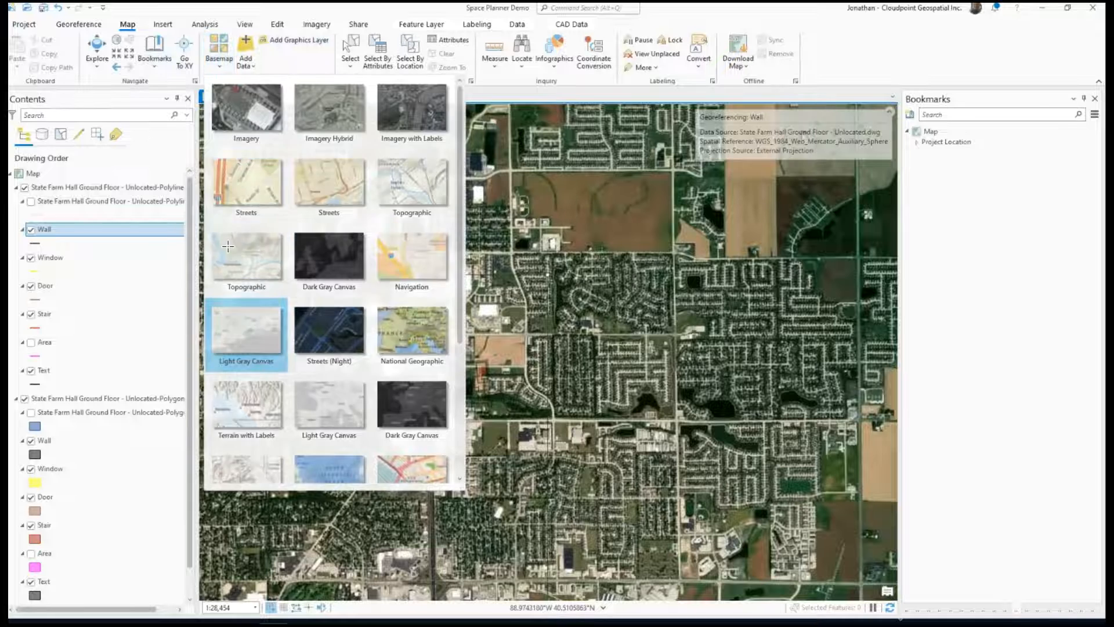
left_click(243, 355)
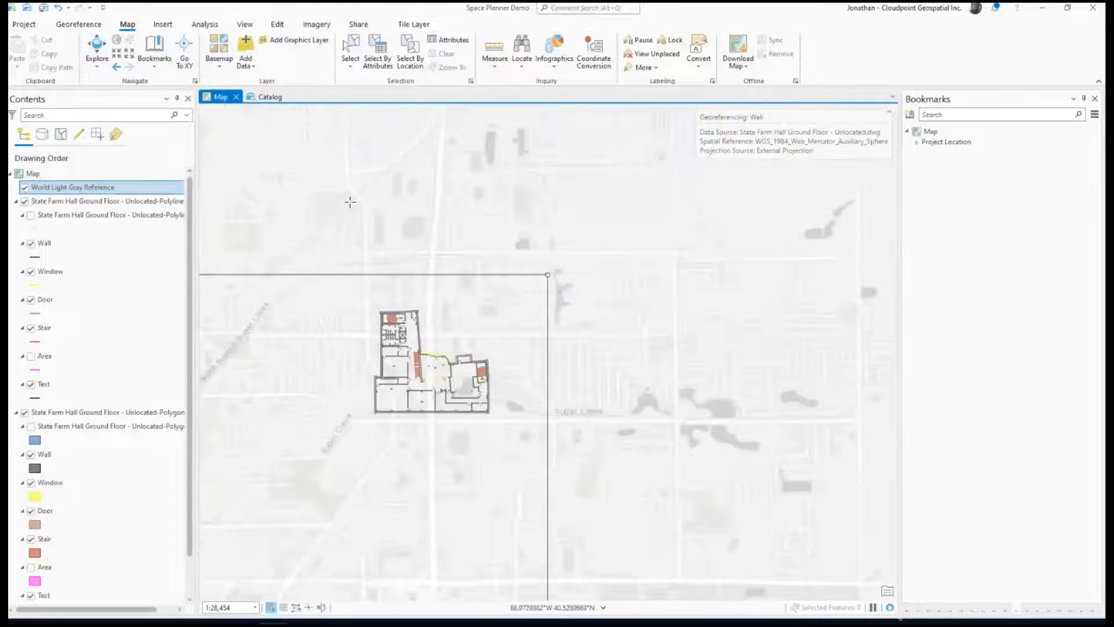
Scale the floor plan down freehand by its extent corner, and scale it again with a Scale Factor of 0.5
left_click_drag(549, 274, 460, 319)
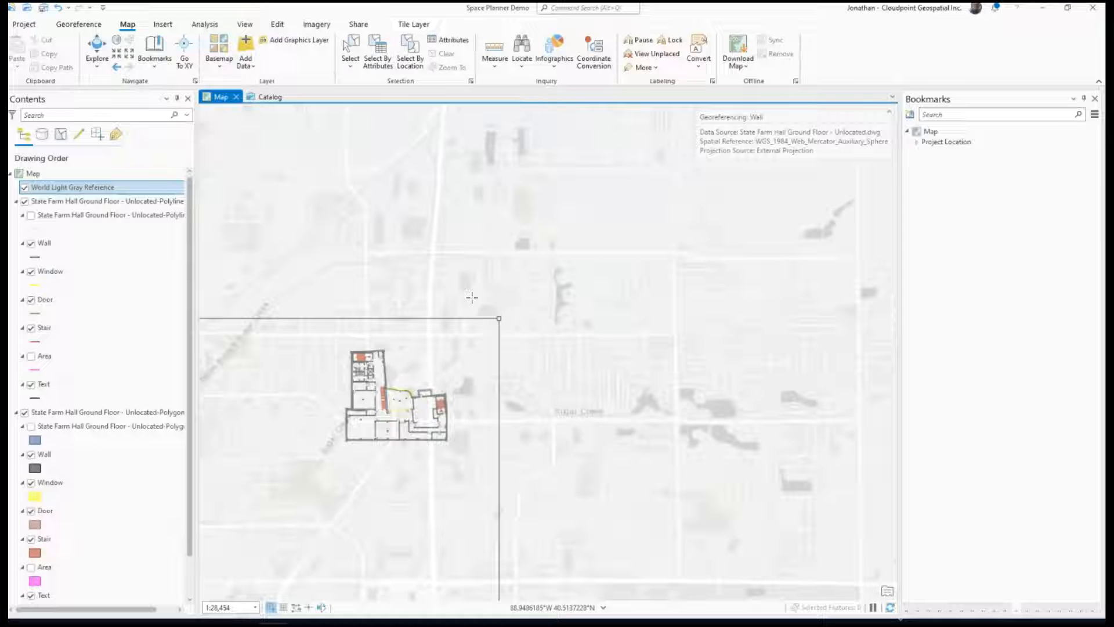
key("Tab")
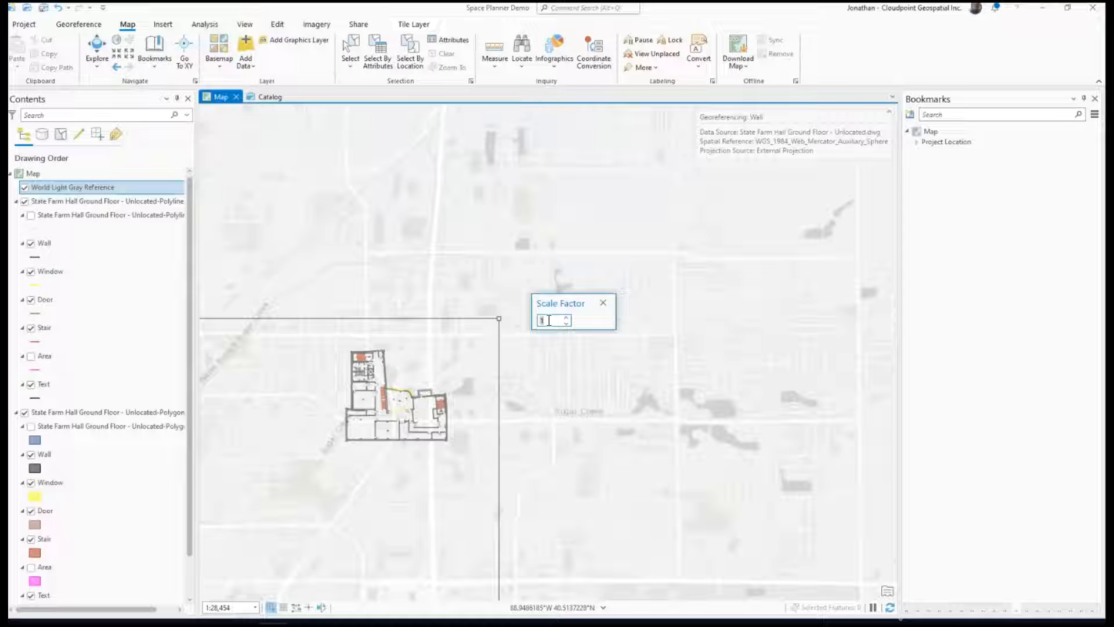
type("0.5")
key("Return")
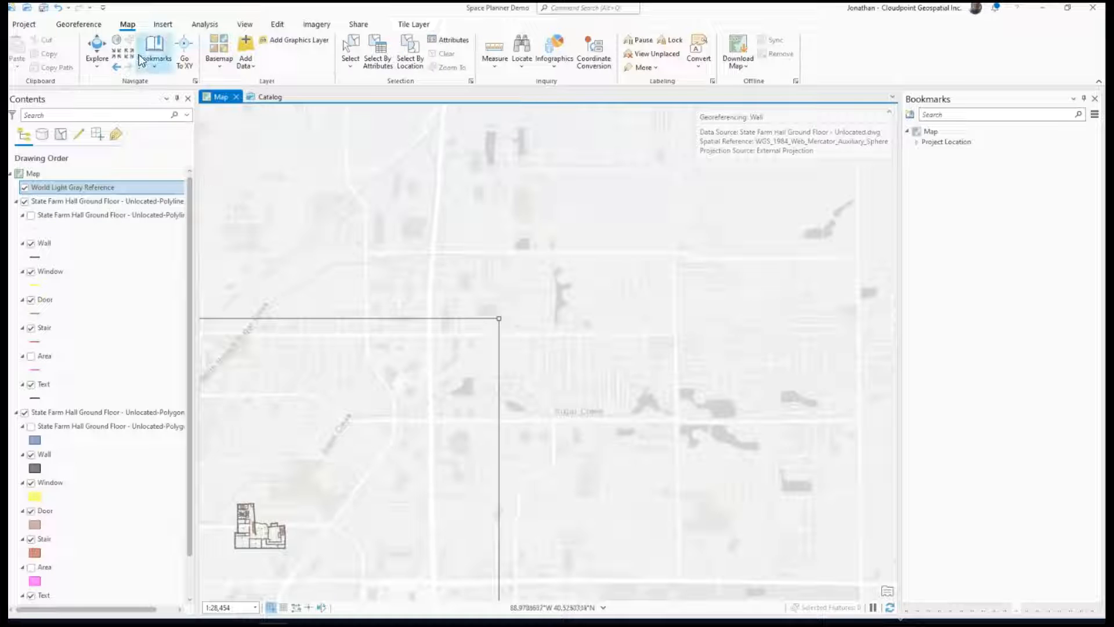
Move the floor plan northeast to the area just east of Veterans Pkwy and north of General Electric Rd
left_click(80, 27)
left_click(91, 40)
left_click_drag(257, 516, 448, 381)
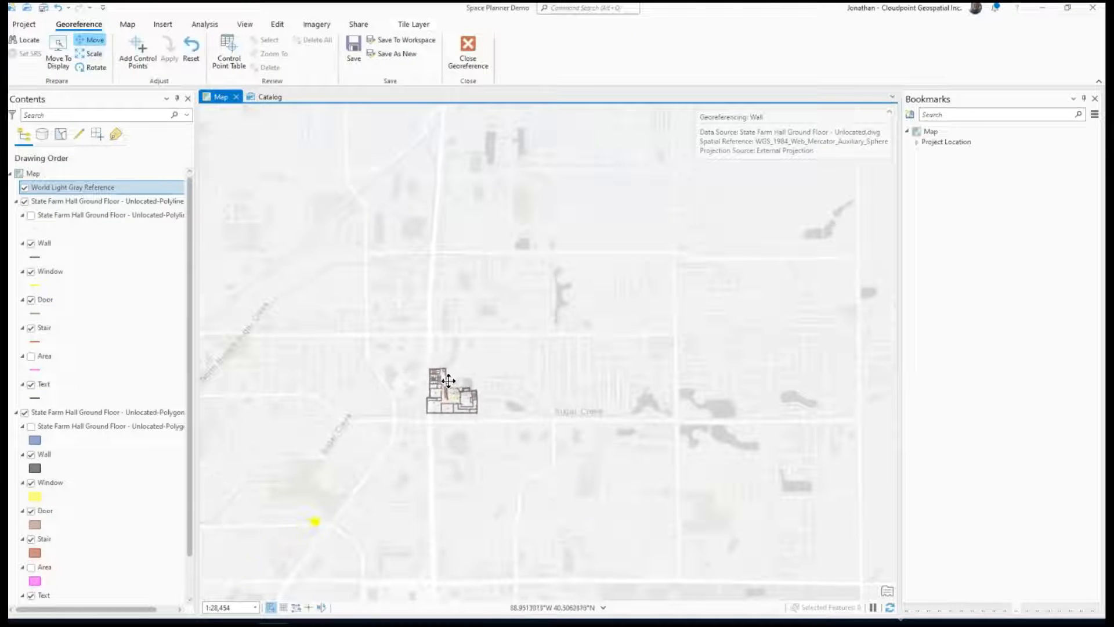
scroll(441, 371, "up", 3)
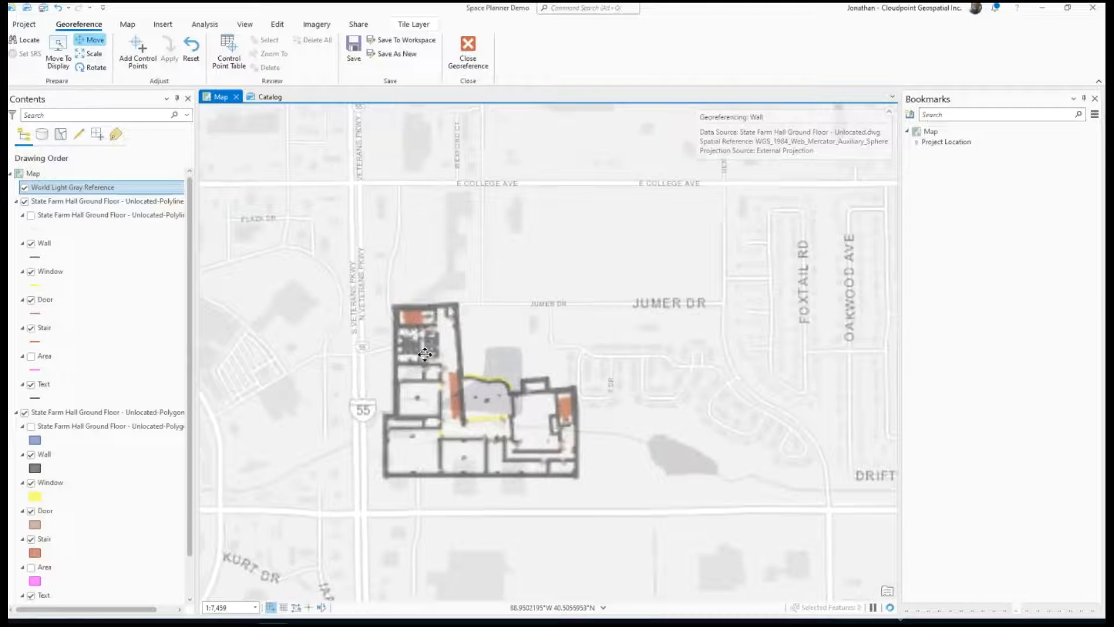
Set the basemap back to Imagery
left_click(127, 25)
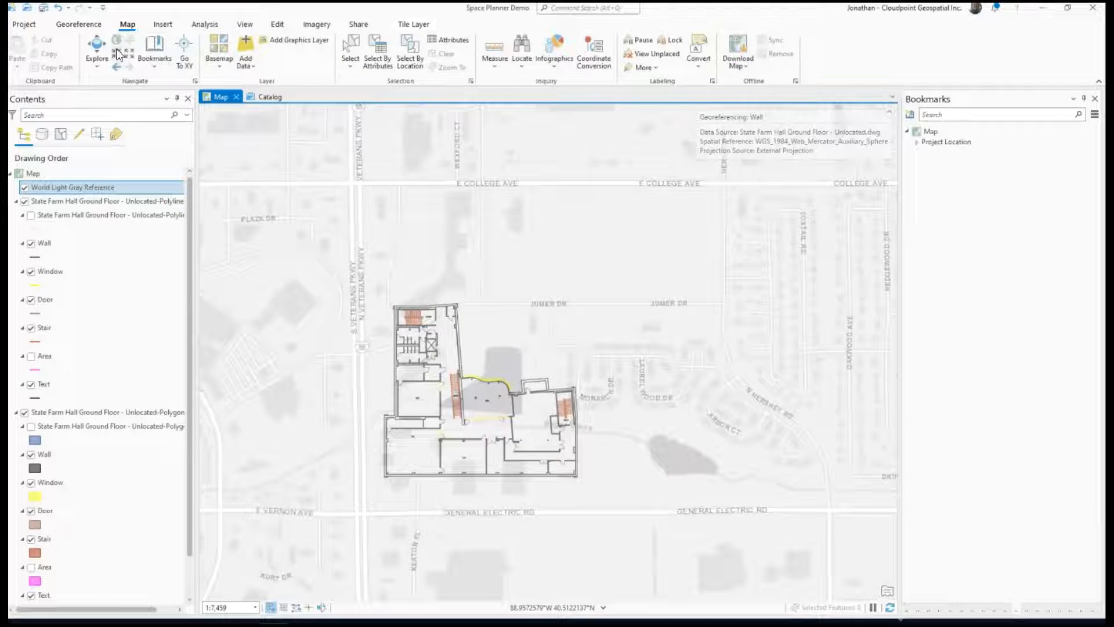
left_click(213, 70)
left_click(230, 101)
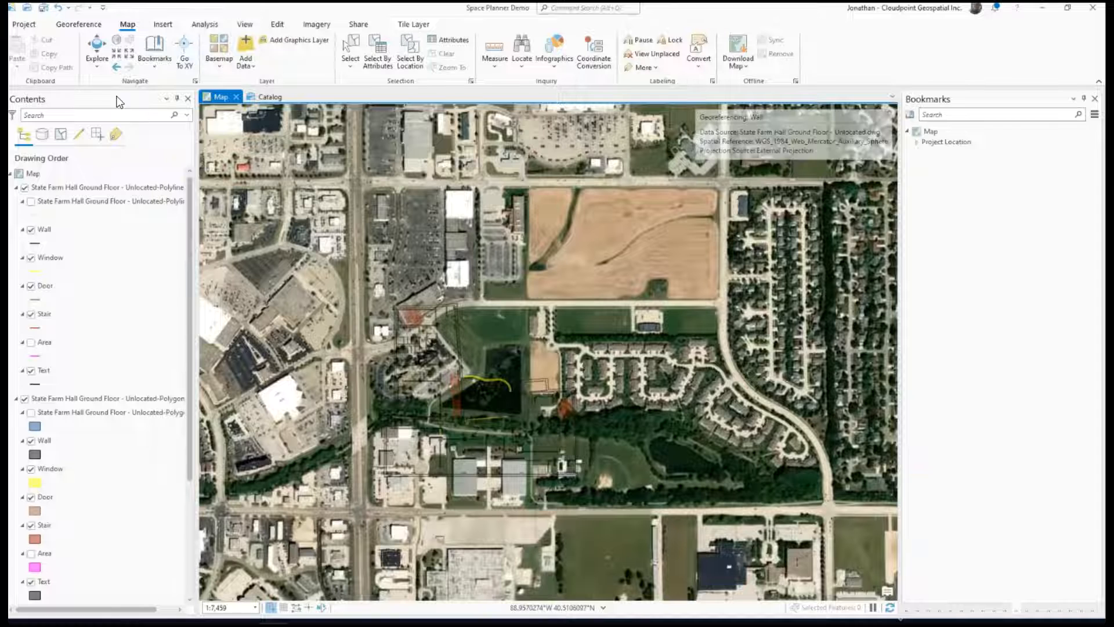
Close the georeferencing session for the Wall layer and discard its unsaved edits
left_click(72, 26)
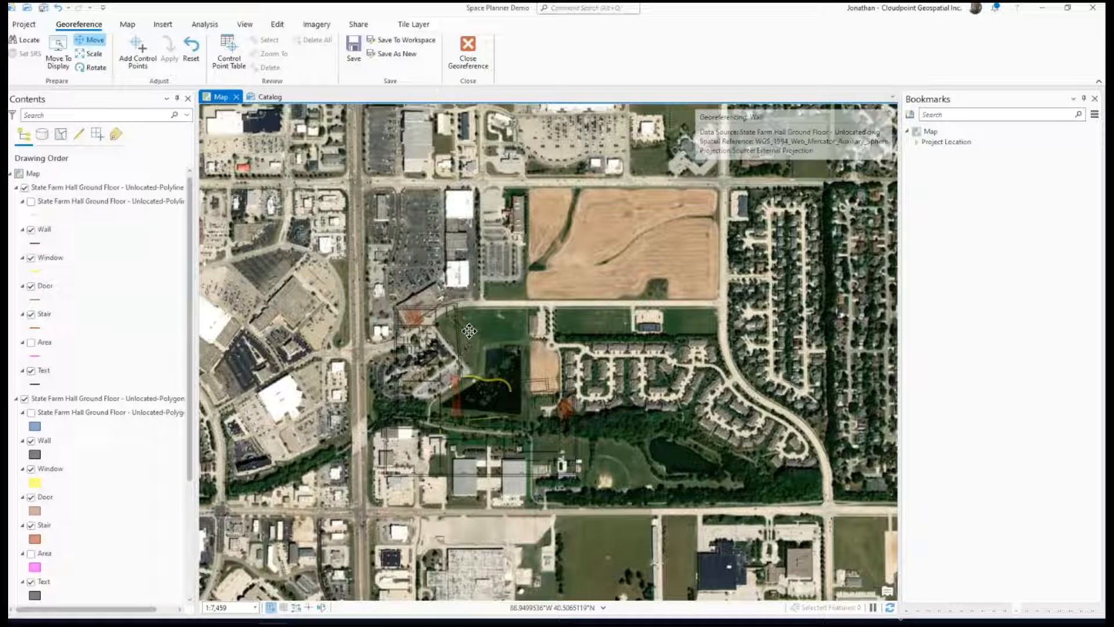
left_click(476, 65)
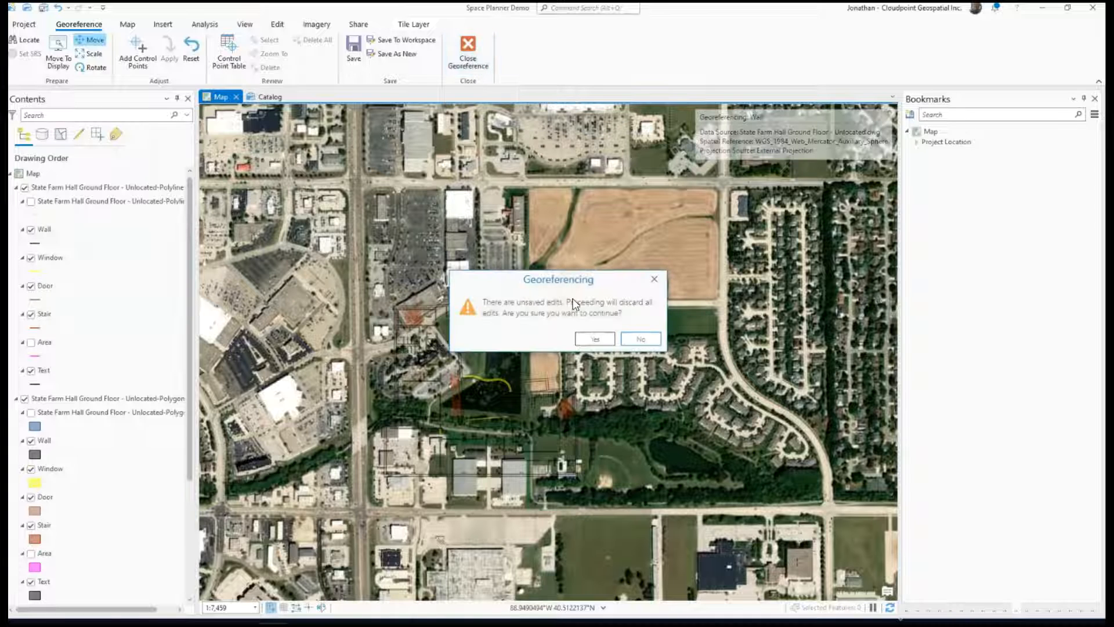
left_click(593, 341)
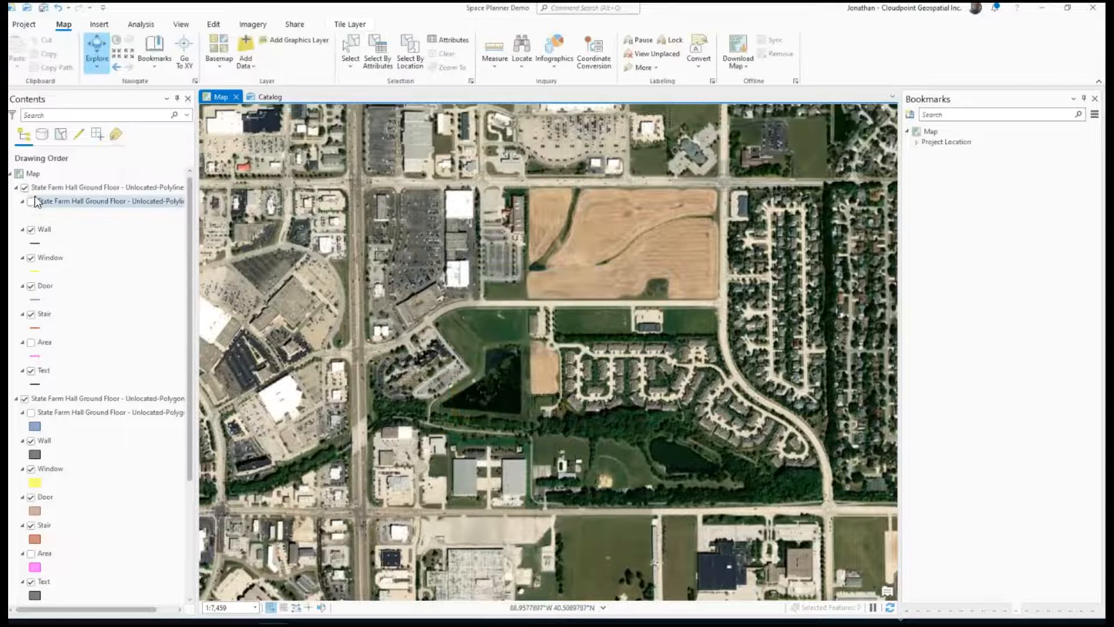
Collapse and hide both unlocated State Farm Hall groups, and show the AIIM group with its layers expanded
left_click(16, 188)
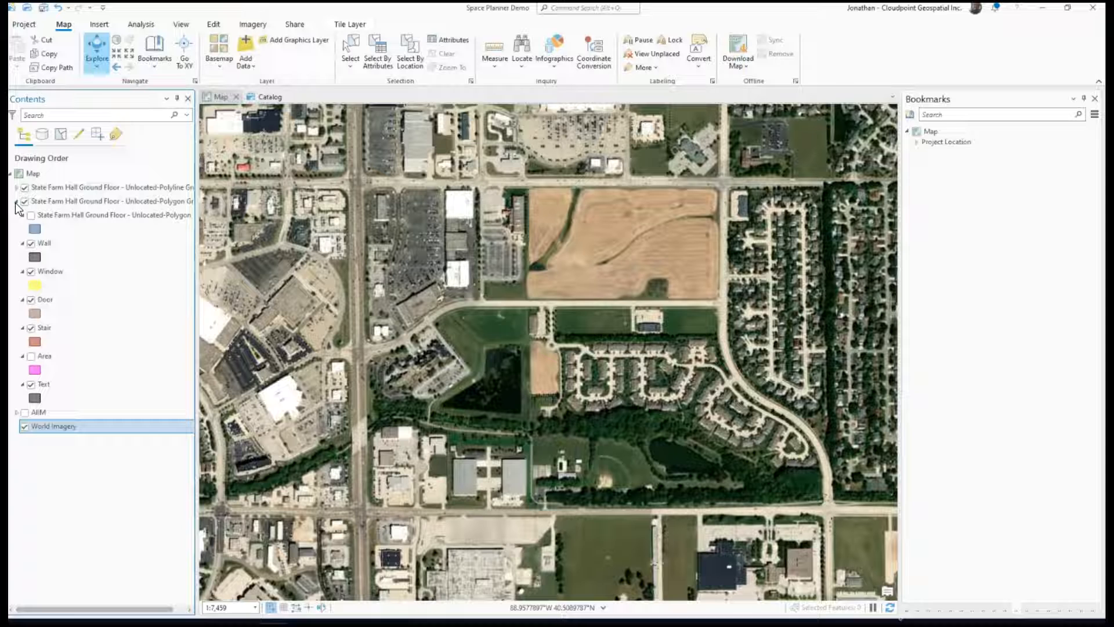
left_click(16, 202)
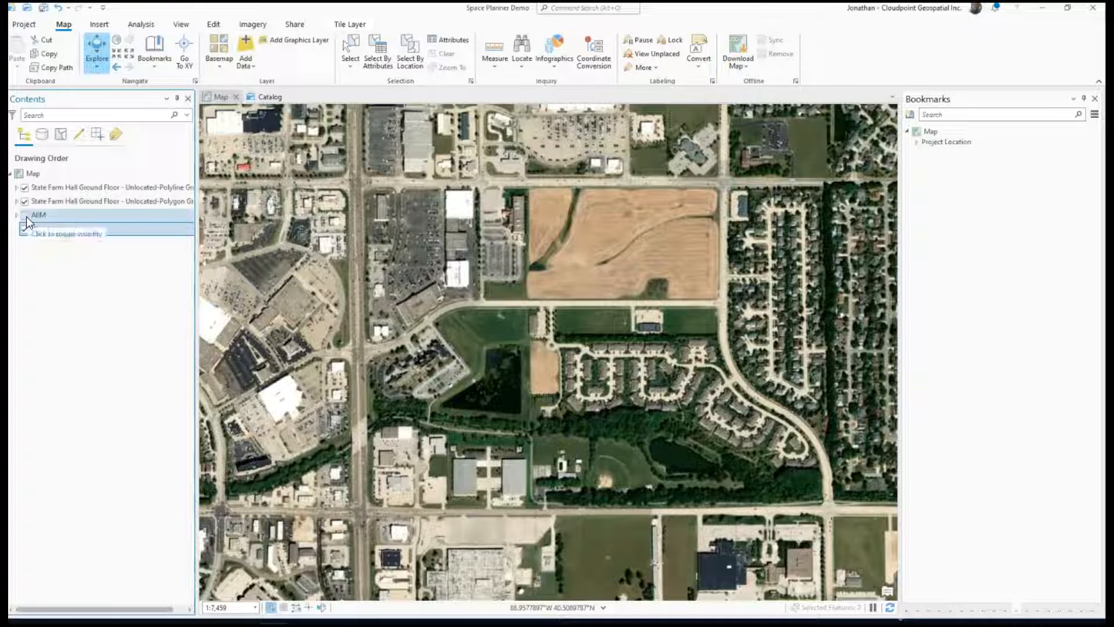
left_click(24, 201)
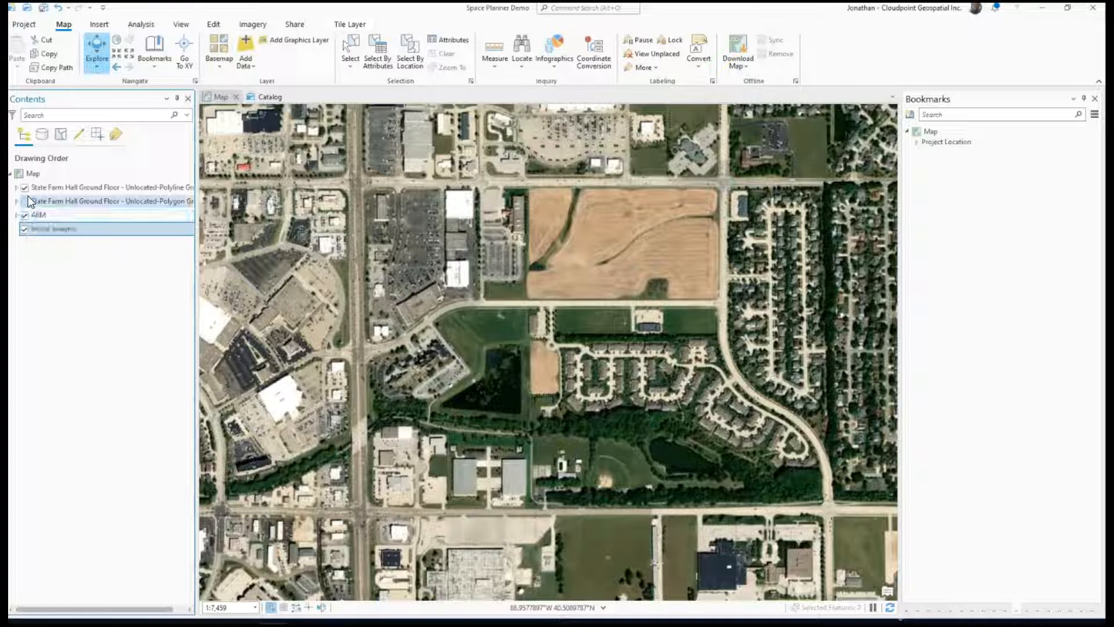
left_click(25, 189)
left_click(18, 214)
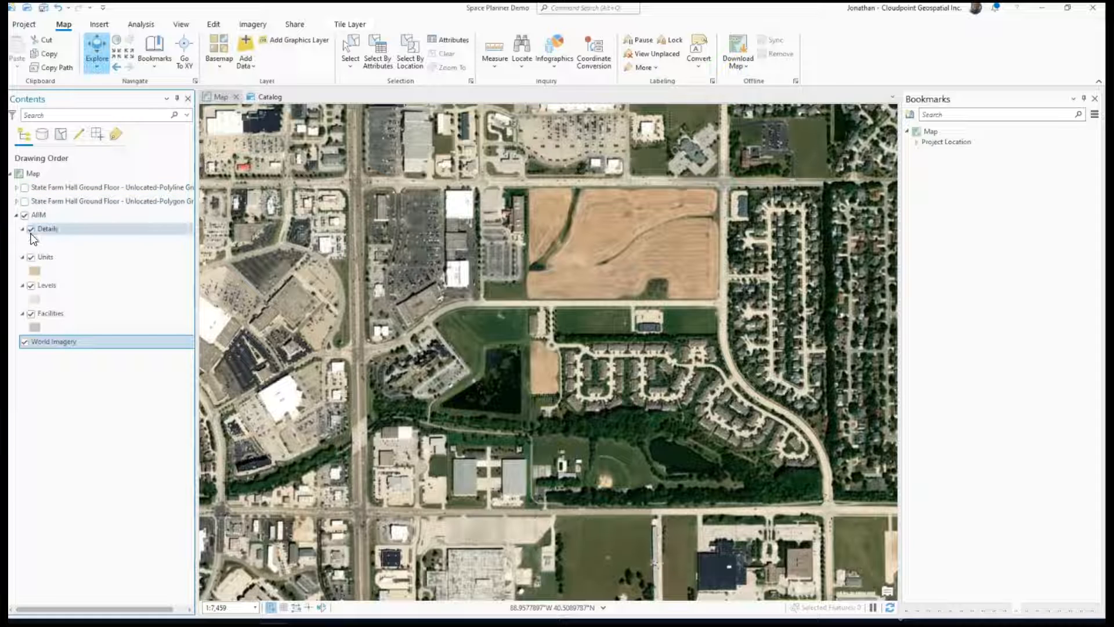
Zoom the map to the Units layer of the AIIM group
right_click(43, 260)
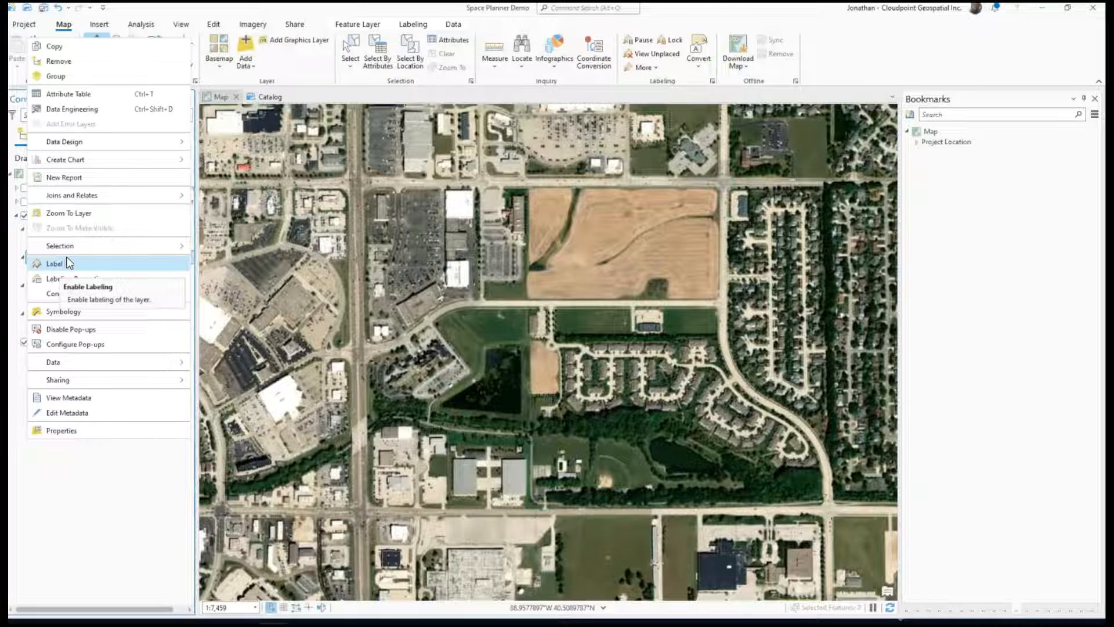
left_click(68, 215)
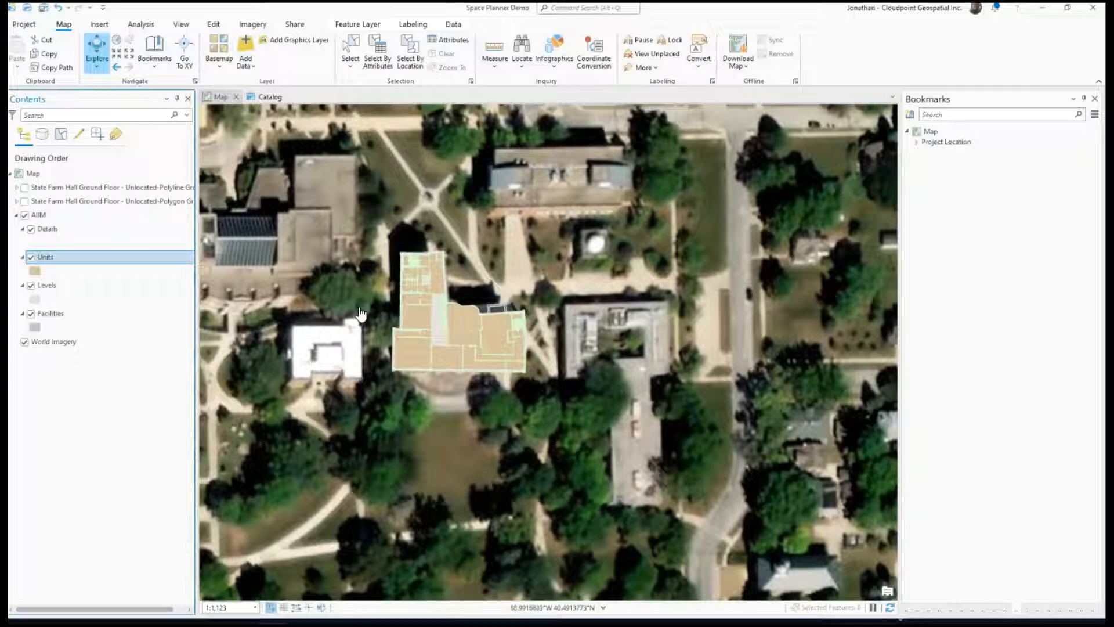
left_click_drag(363, 315, 381, 327)
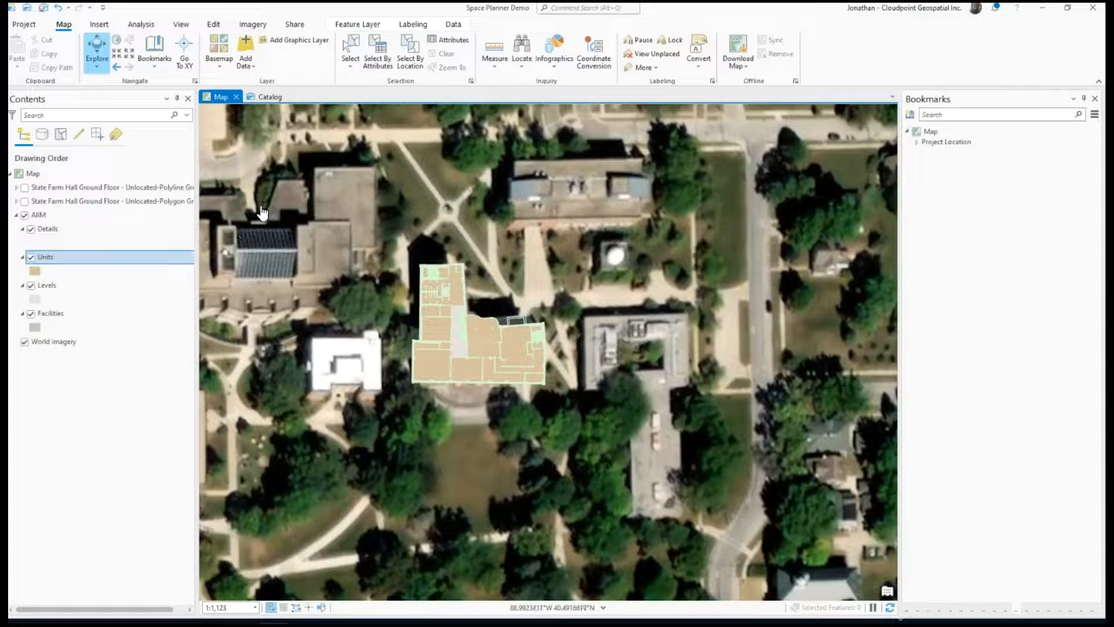
Examine the contents of Space Planner Demo.gdb and its Indoors feature dataset in the catalog, and return to the map
left_click(256, 99)
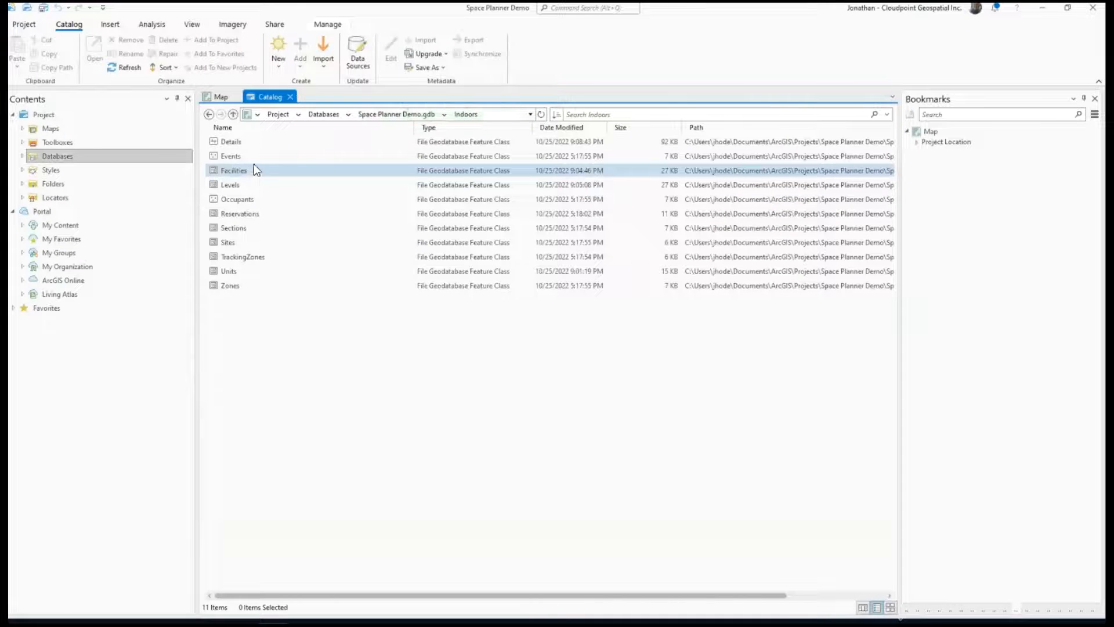
left_click(388, 116)
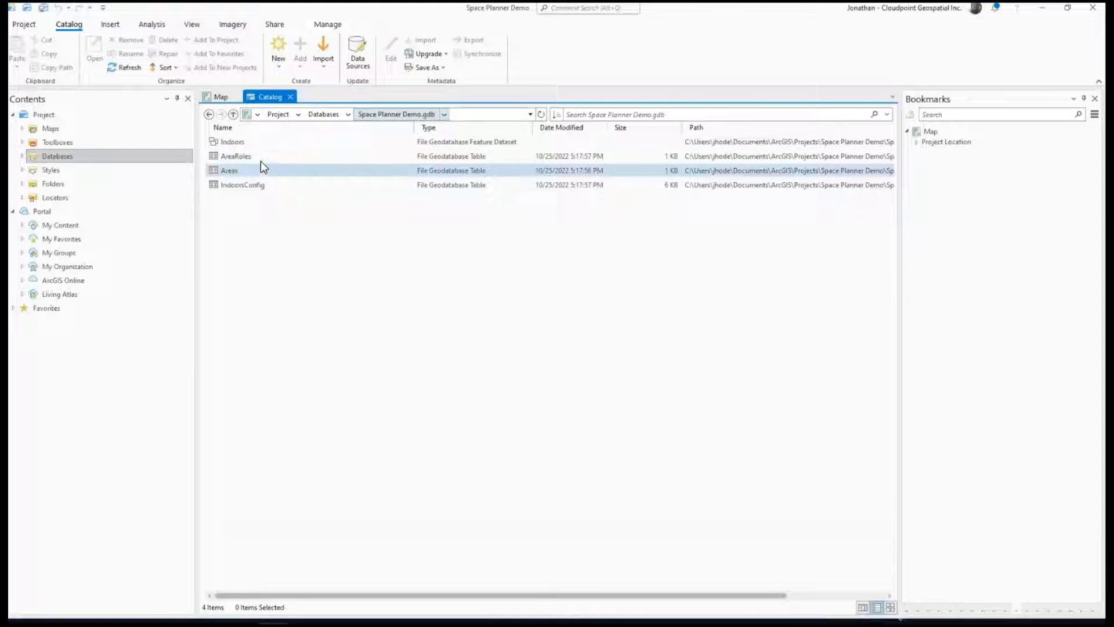
double_click(227, 145)
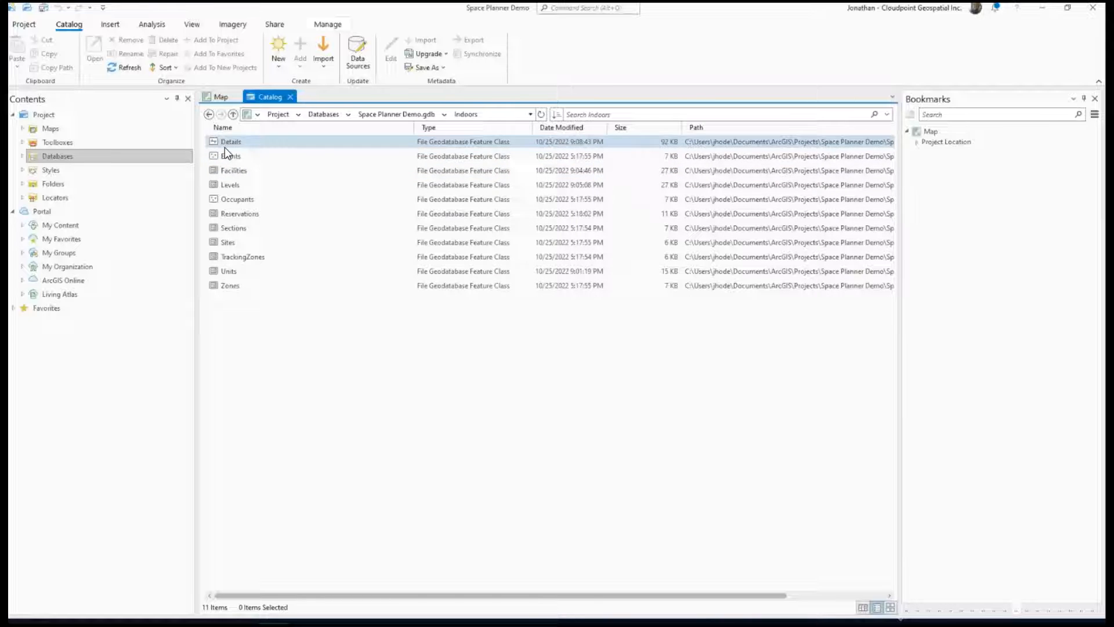
left_click(223, 103)
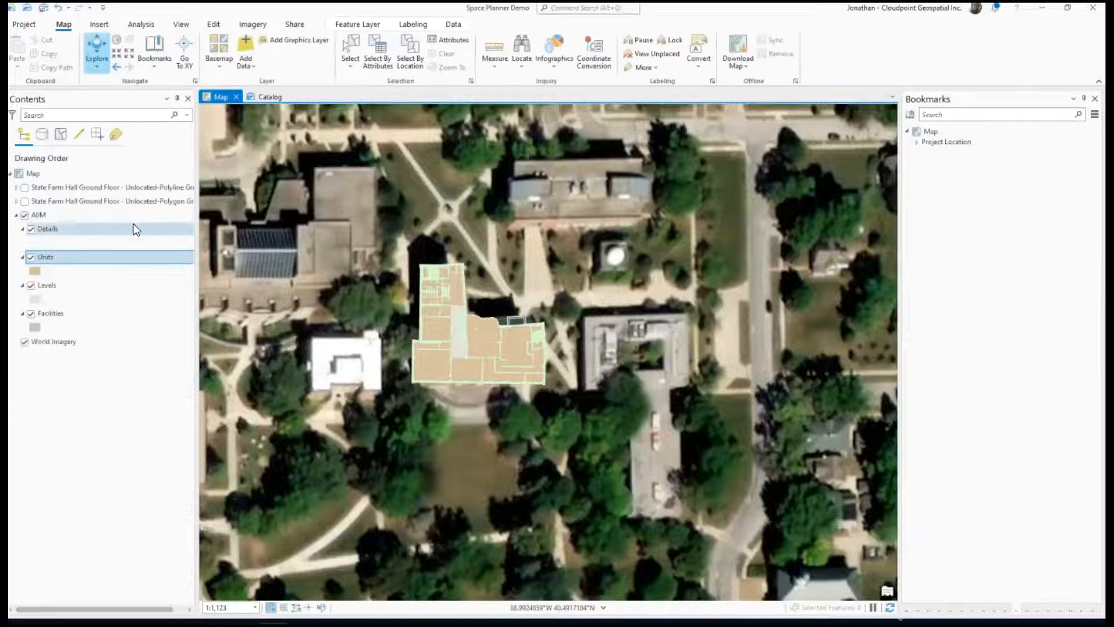
Search the geoprocessing tools for BIM and view the parameters of BIM File To Geodatabase
left_click(32, 214)
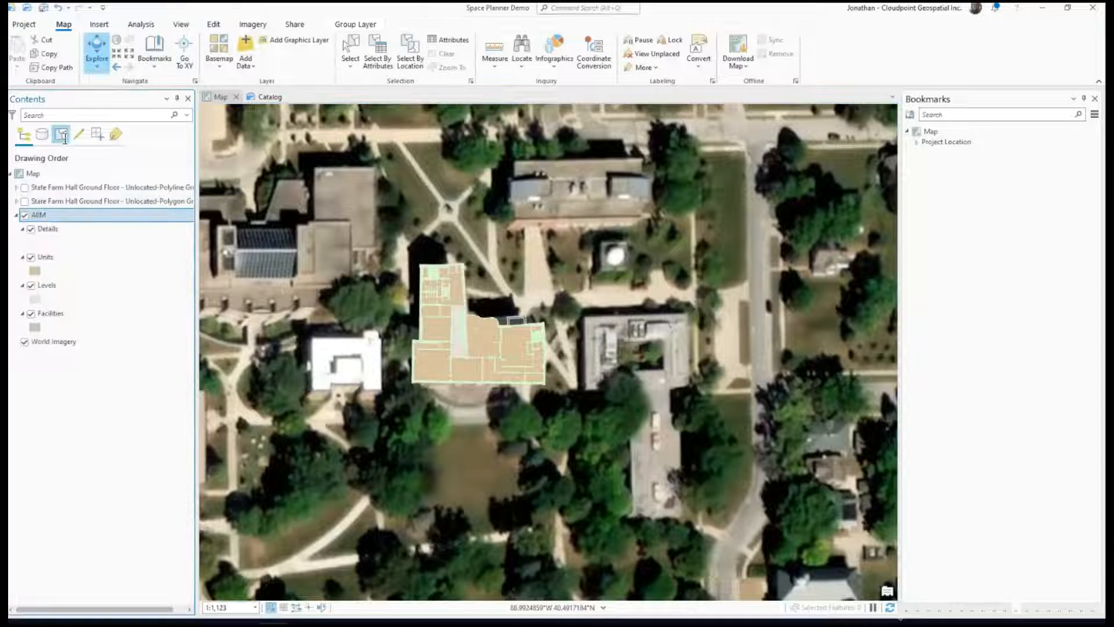
left_click(141, 24)
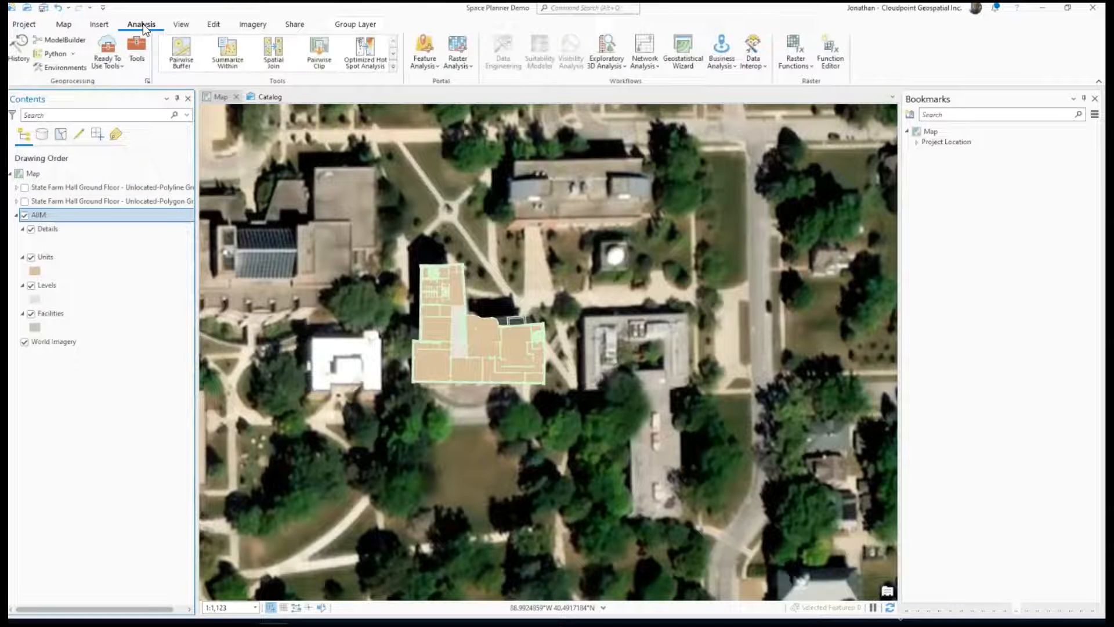
left_click(137, 52)
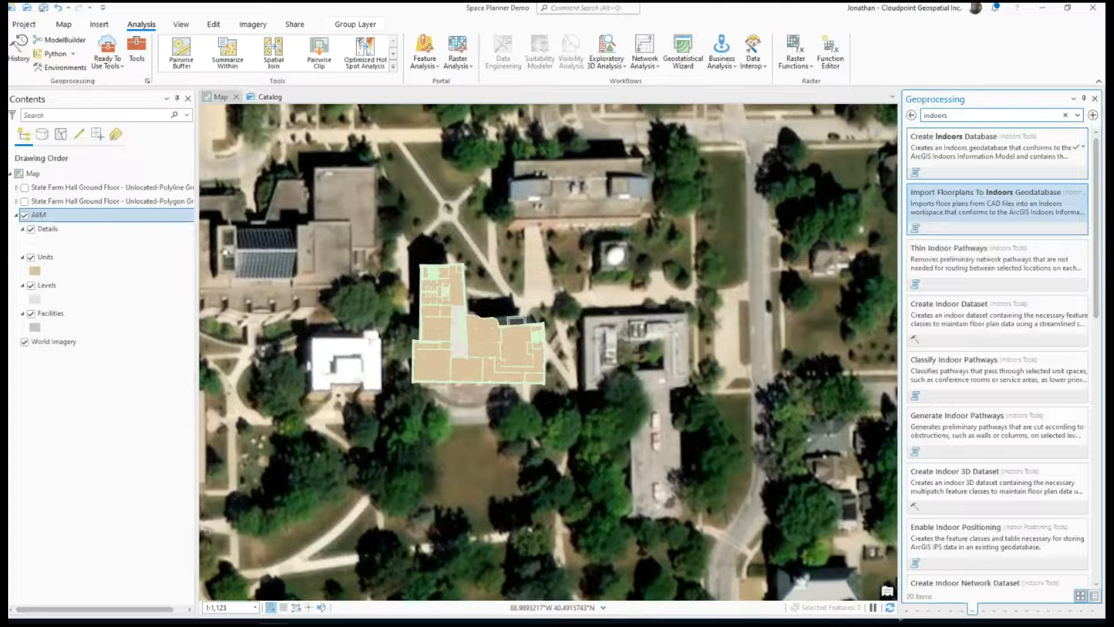
key("ctrl+a")
type("BIM")
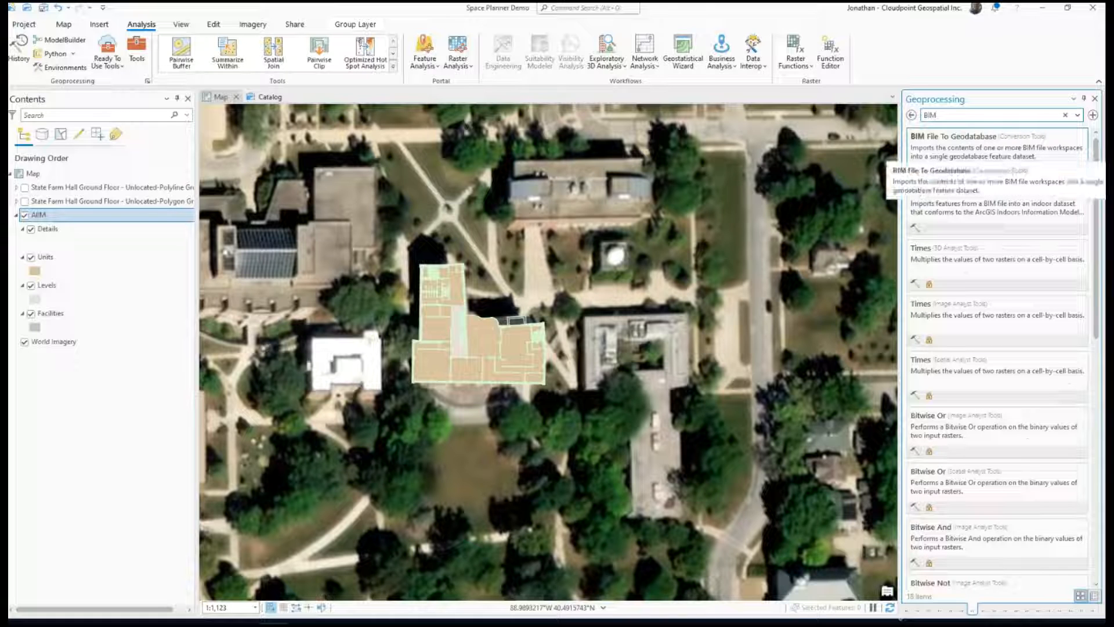
left_click(952, 152)
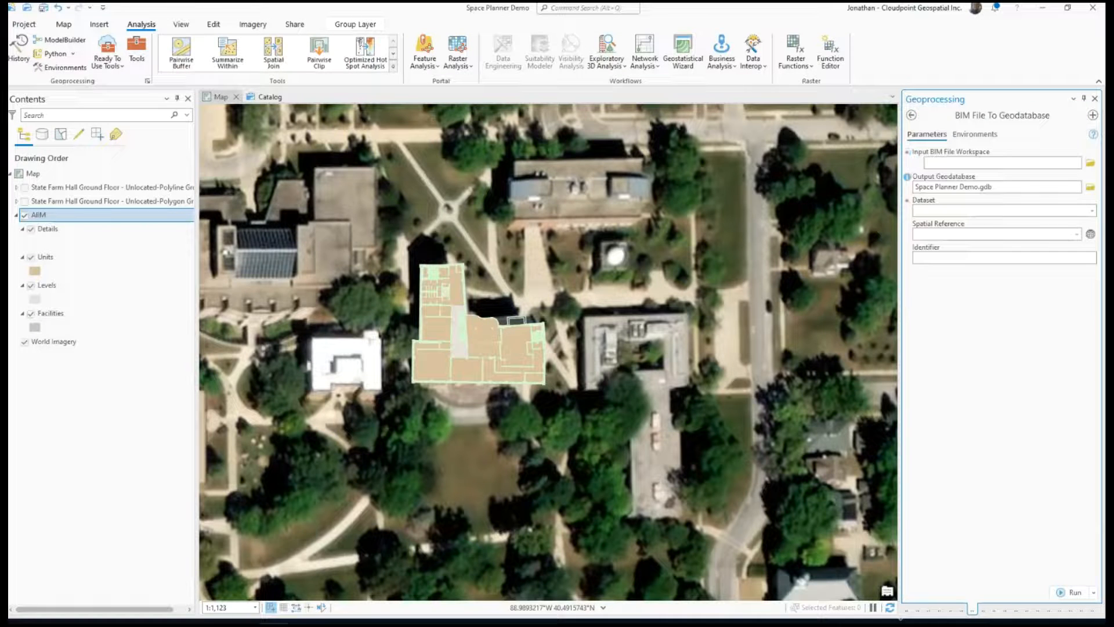
left_click(912, 115)
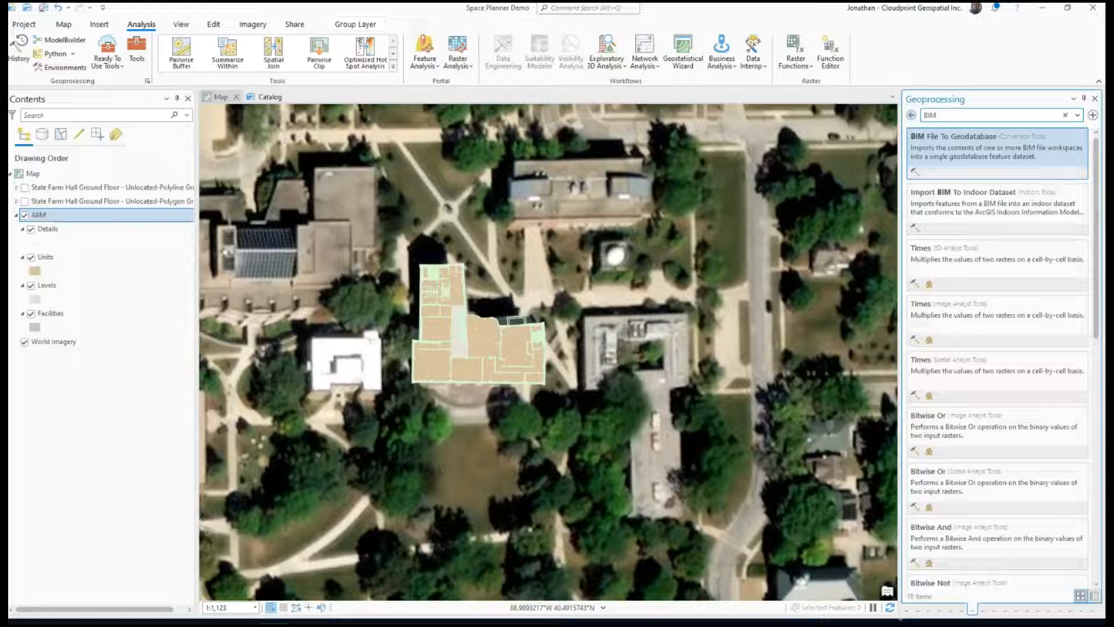
Search the geoprocessing tools for indoors and open Import Floorplans To Indoors Geodatabase
left_click_drag(937, 115, 923, 115)
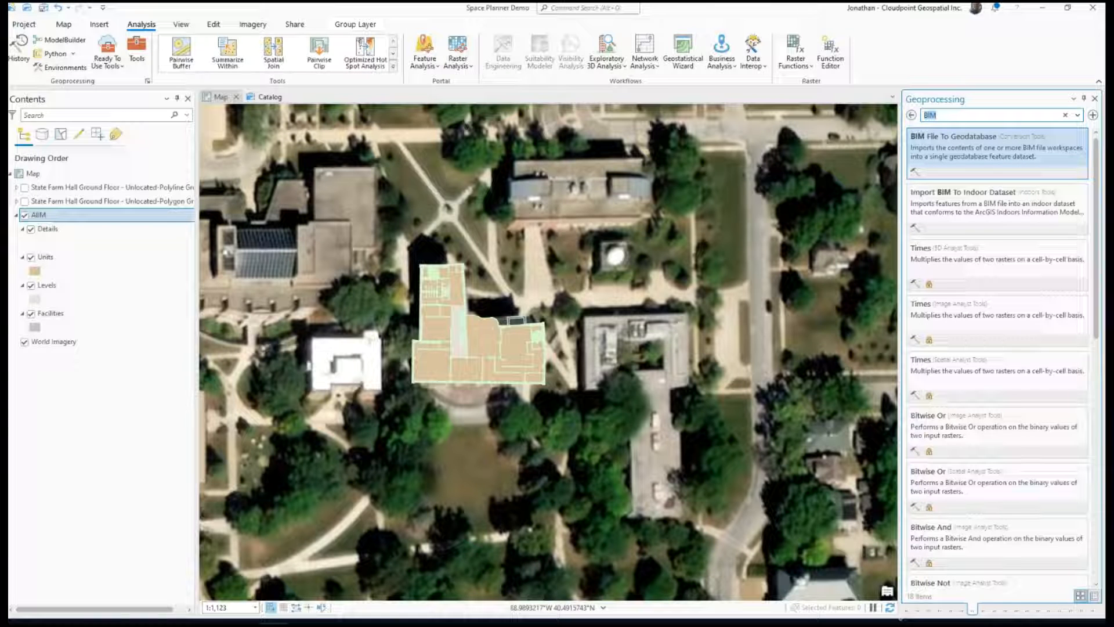
type("indoors")
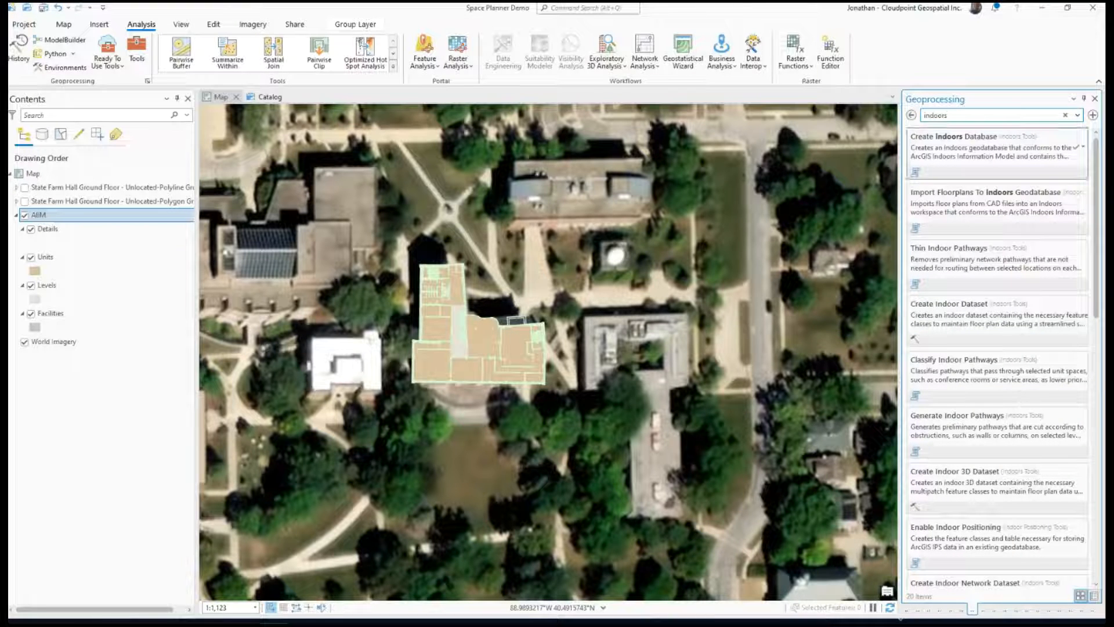
left_click(259, 102)
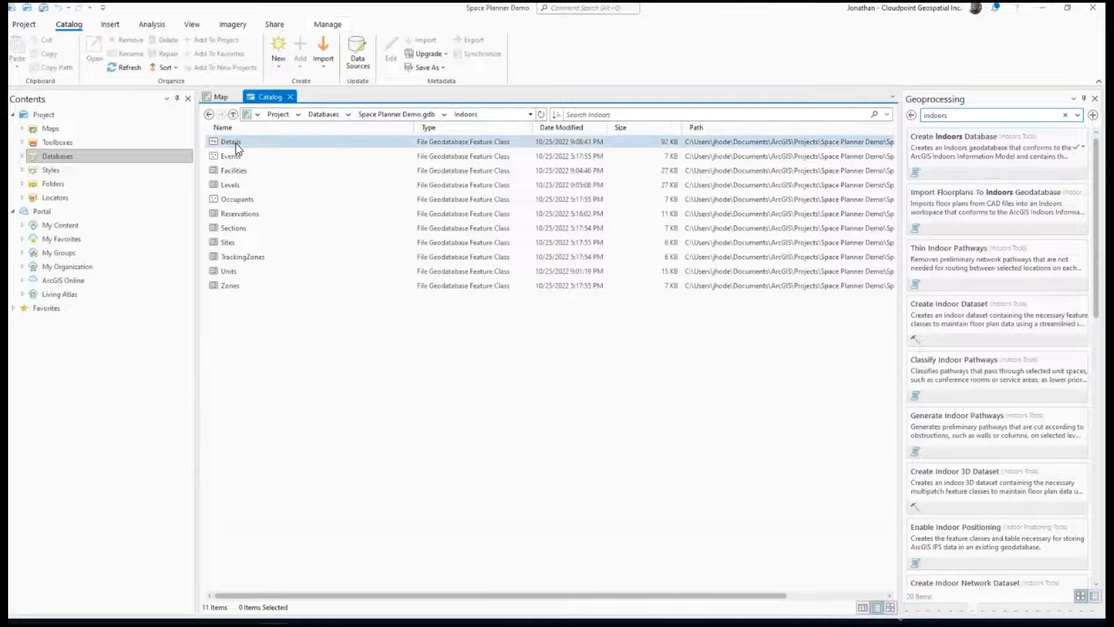
left_click(208, 95)
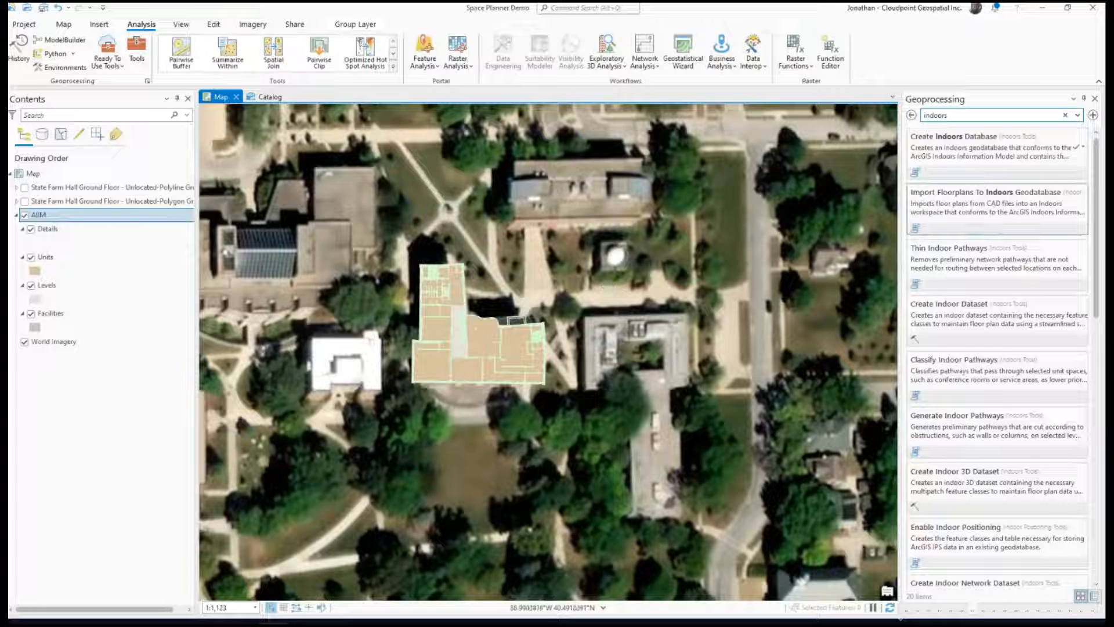
left_click(986, 192)
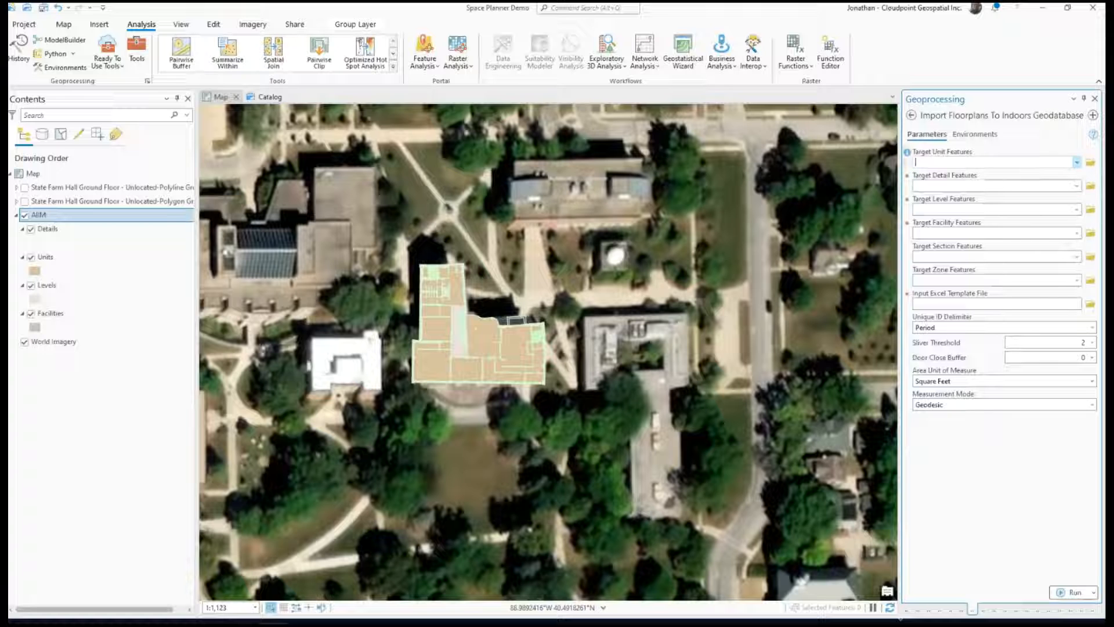
Set the target unit, detail, level and facility features to the Units, Details, Levels and Facilities layers of the AIIM group
left_click(1076, 163)
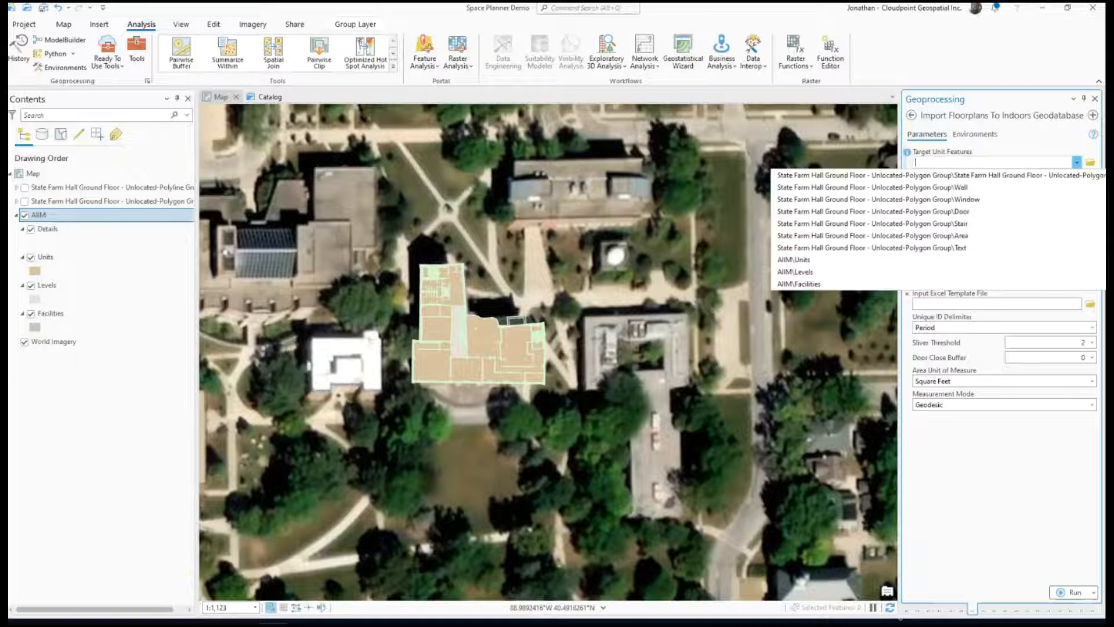
left_click(820, 262)
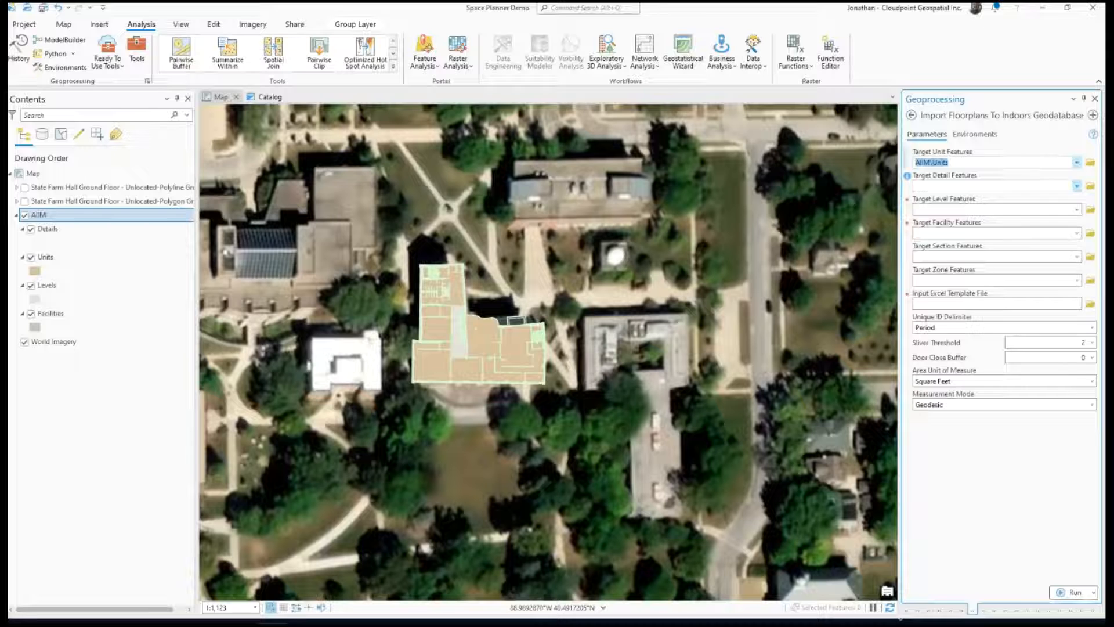
left_click(1077, 185)
left_click(811, 284)
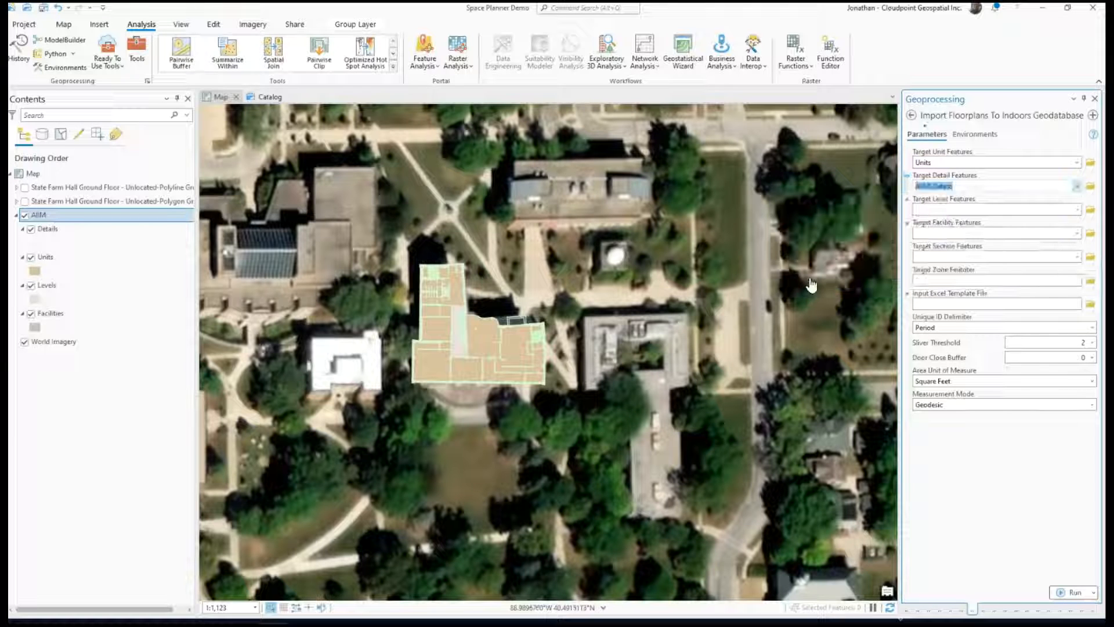
left_click(1077, 209)
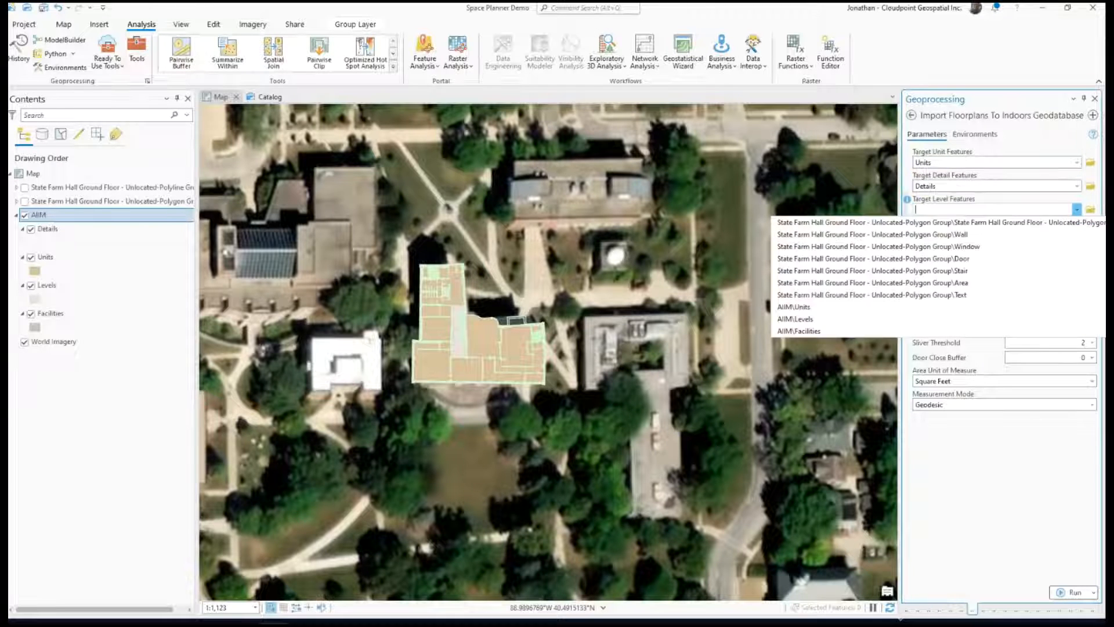
left_click(821, 320)
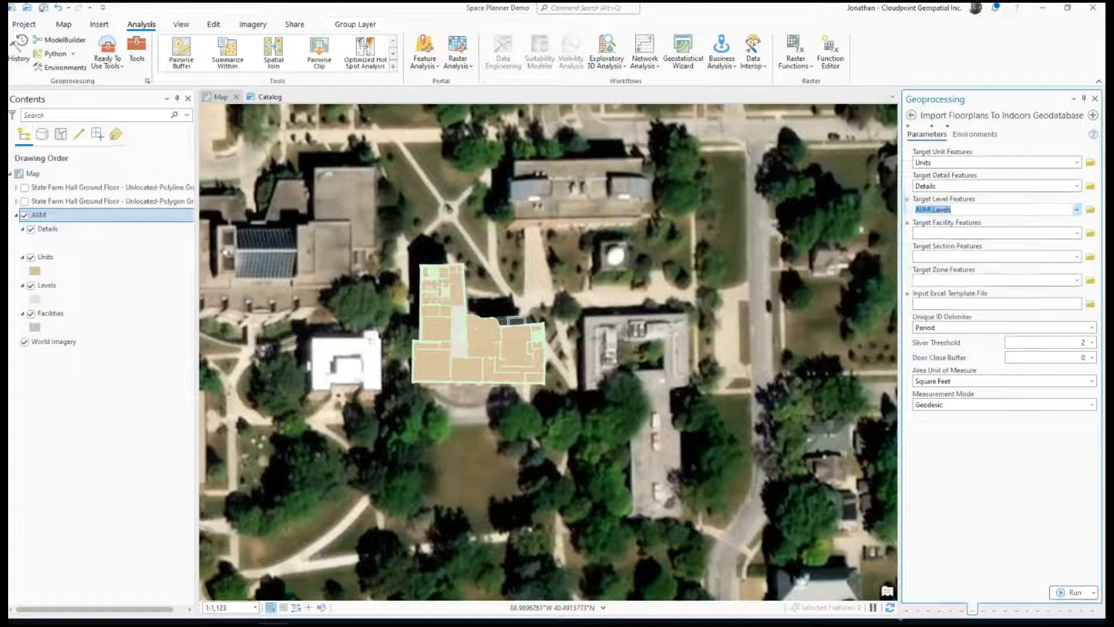
left_click(1077, 233)
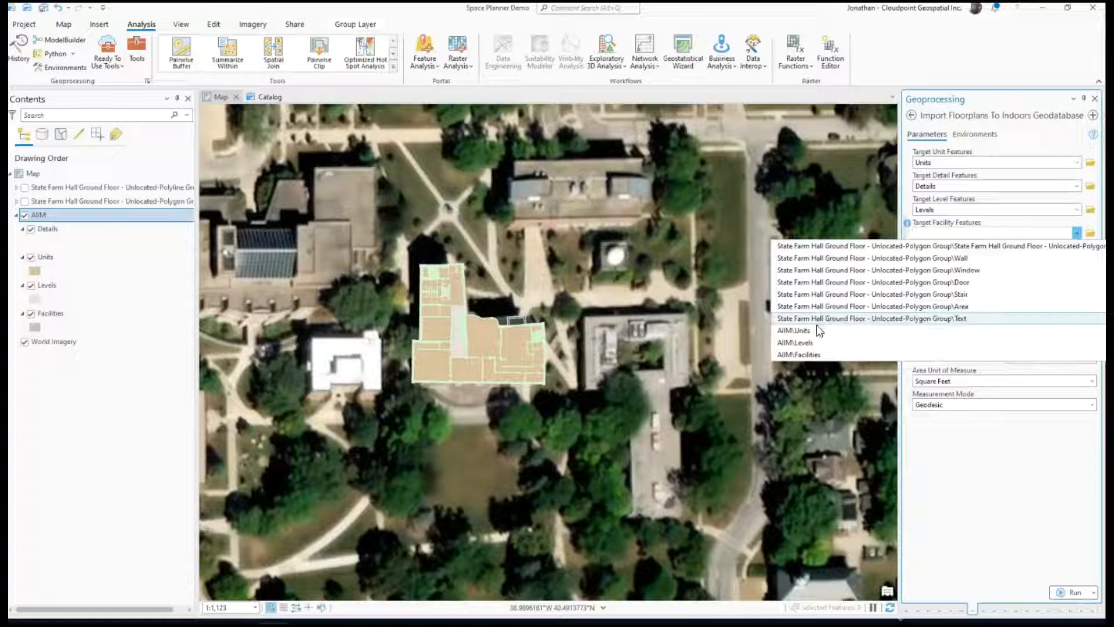
left_click(809, 353)
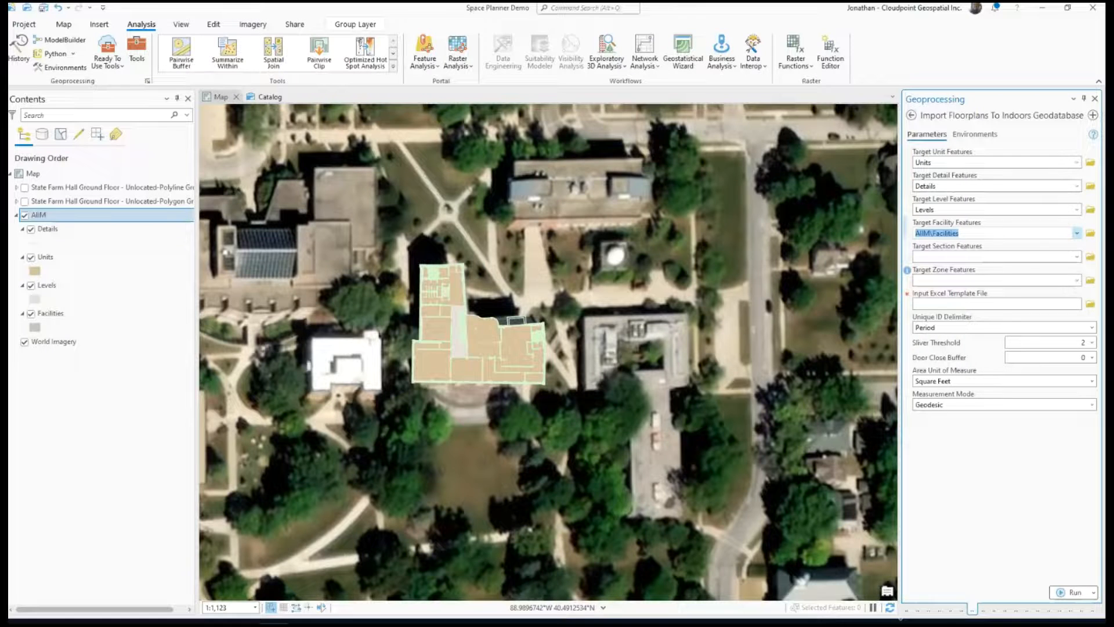
Switch to Config_CAD_Indoors_Template.xlsx in Excel and examine the CAD Layer to FC Mapping sheet from the FACILITIES to the DETAILS column
left_click(997, 304)
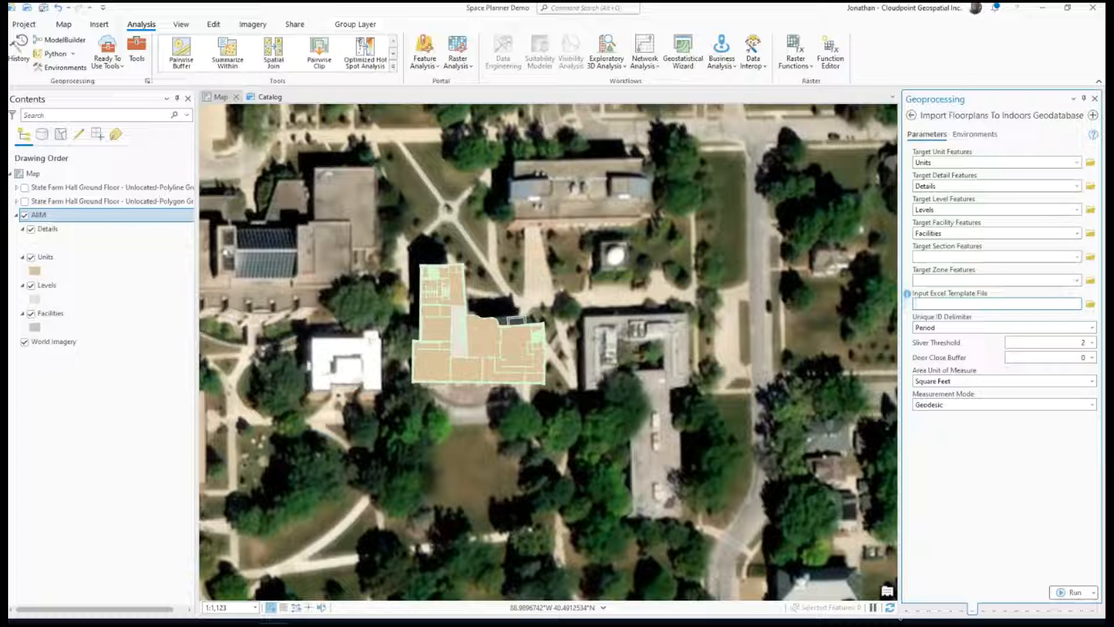
mouse_move(301, 621)
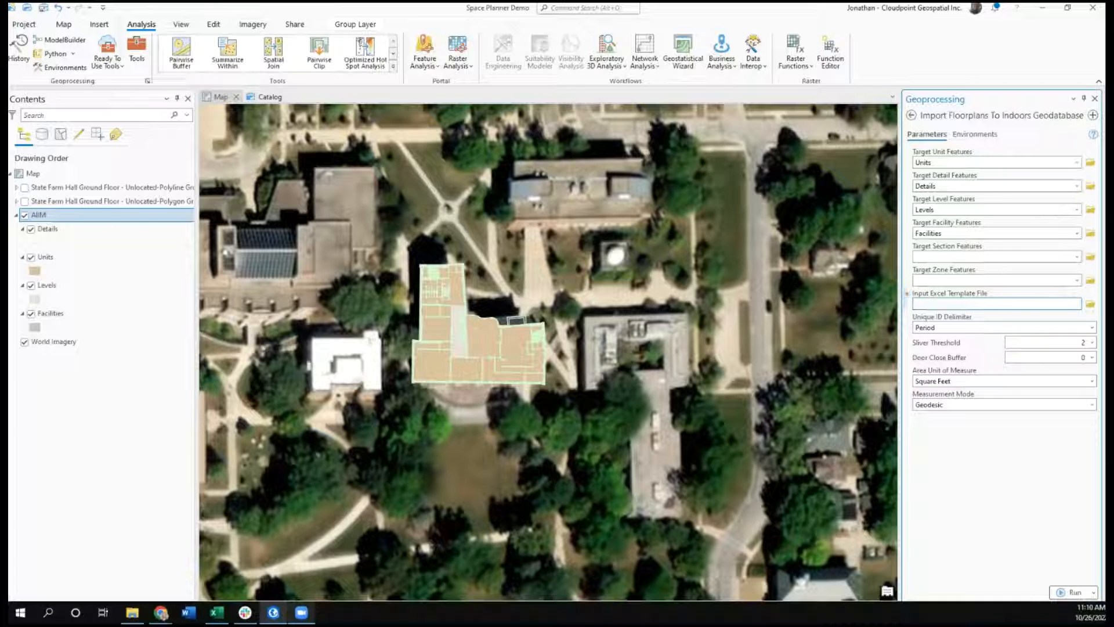
mouse_move(216, 612)
left_click(217, 560)
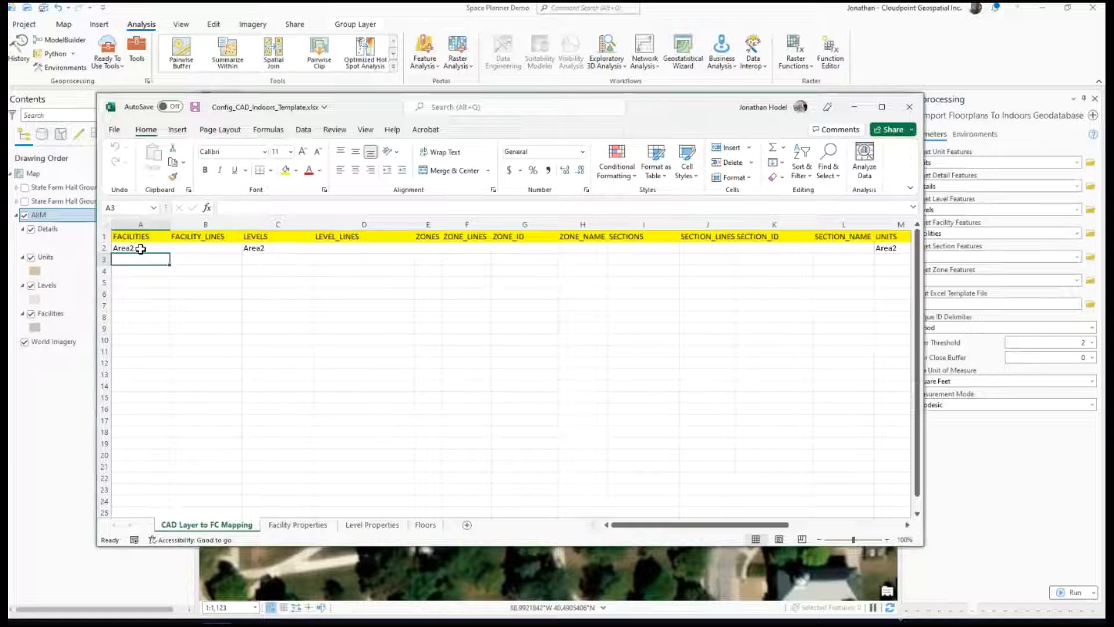
left_click(140, 248)
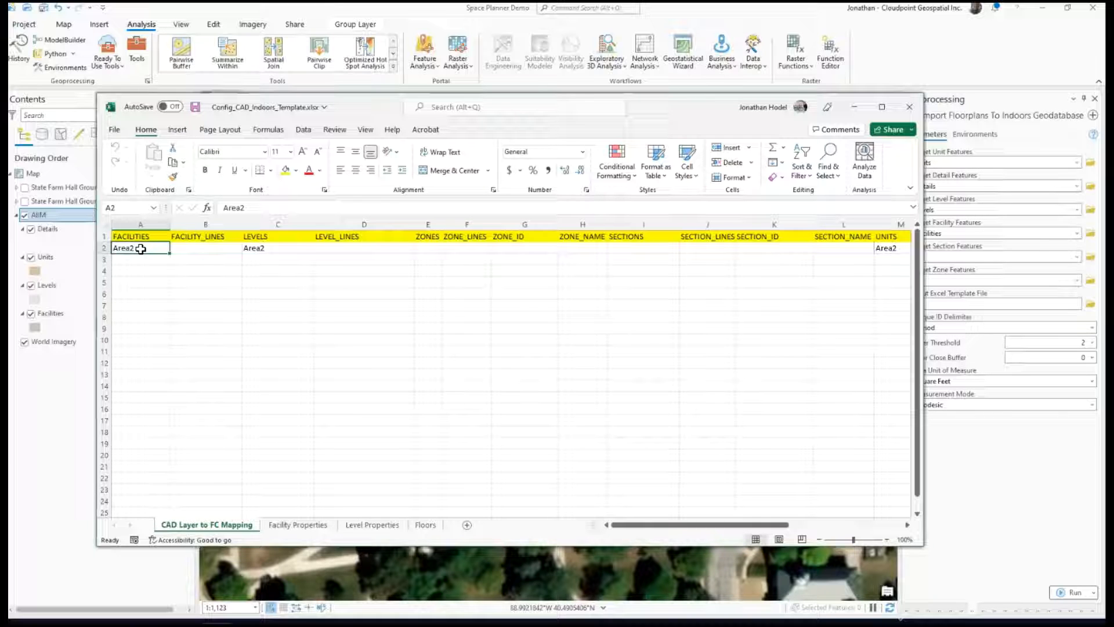
key("Right")
key("Right")
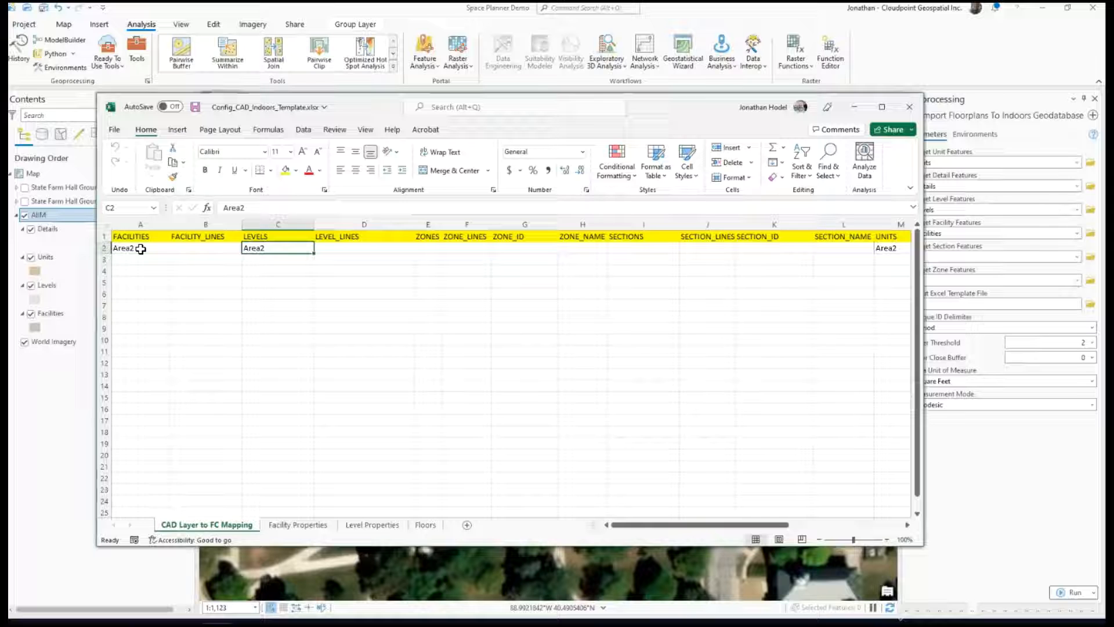
key("Left")
key("Right")
key("Right")
key("Right")
key("Right")
key("Right")
key("Right")
key("Right")
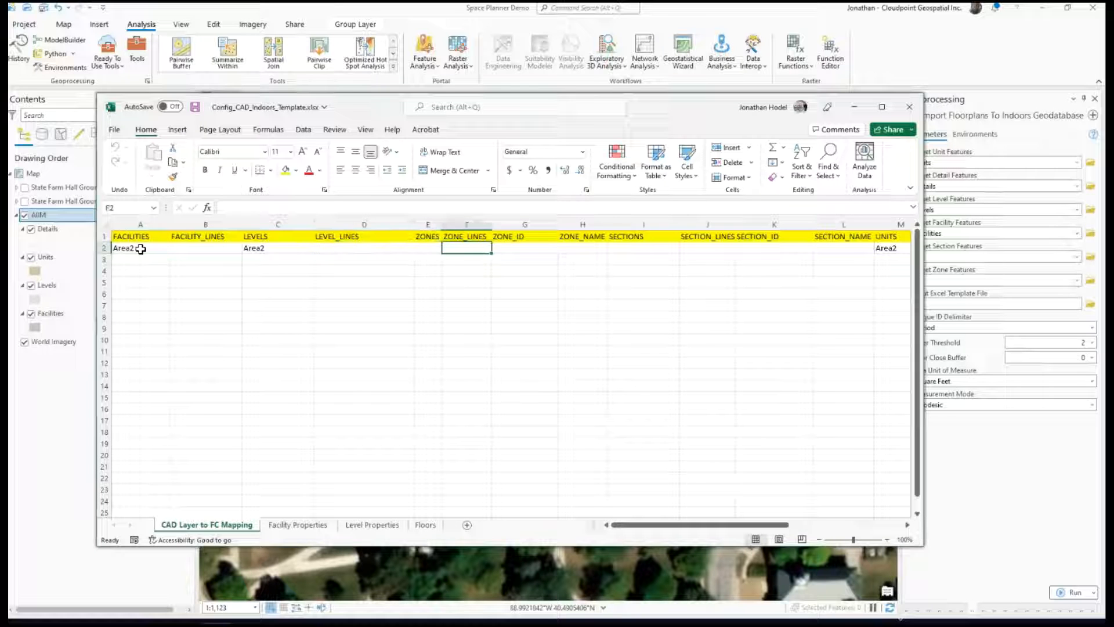
key("Right")
key("Right")
key("Right")
key("Right")
key("Right")
key("Right")
key("Right")
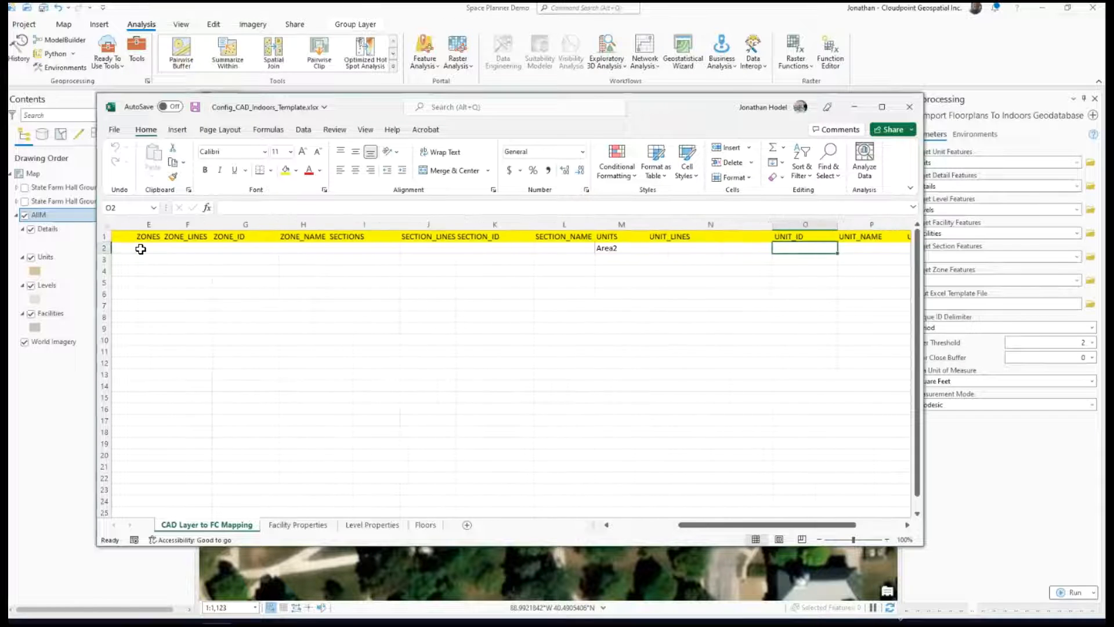
key("Right")
key("Right")
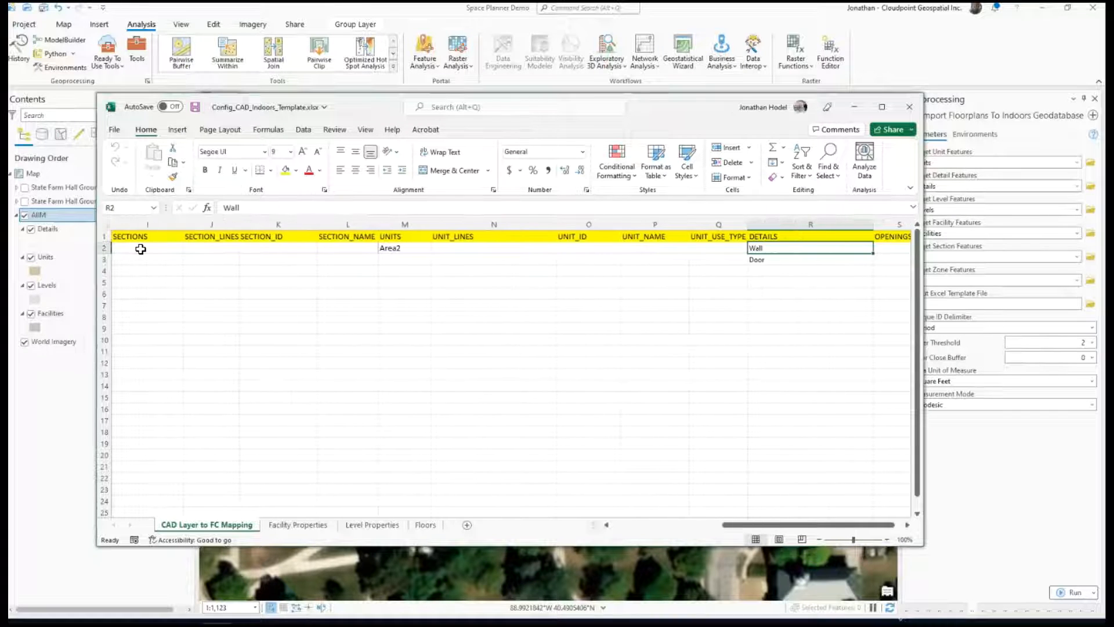
key("Left")
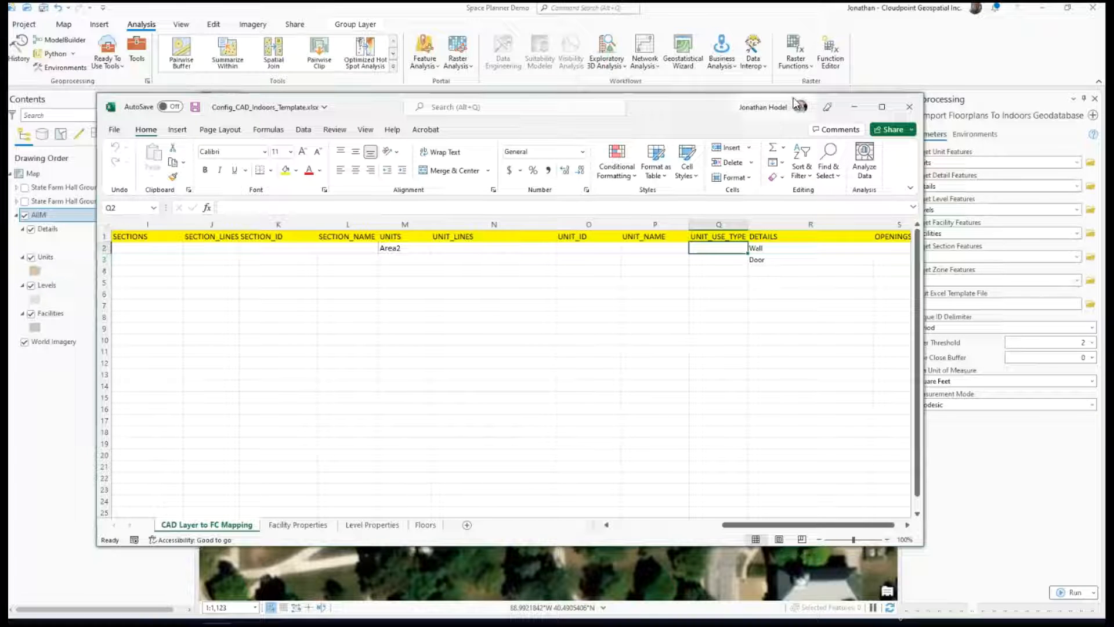
Return to ArcGIS Pro and view the measurement mode options of the Import Floorplans tool
left_click(856, 108)
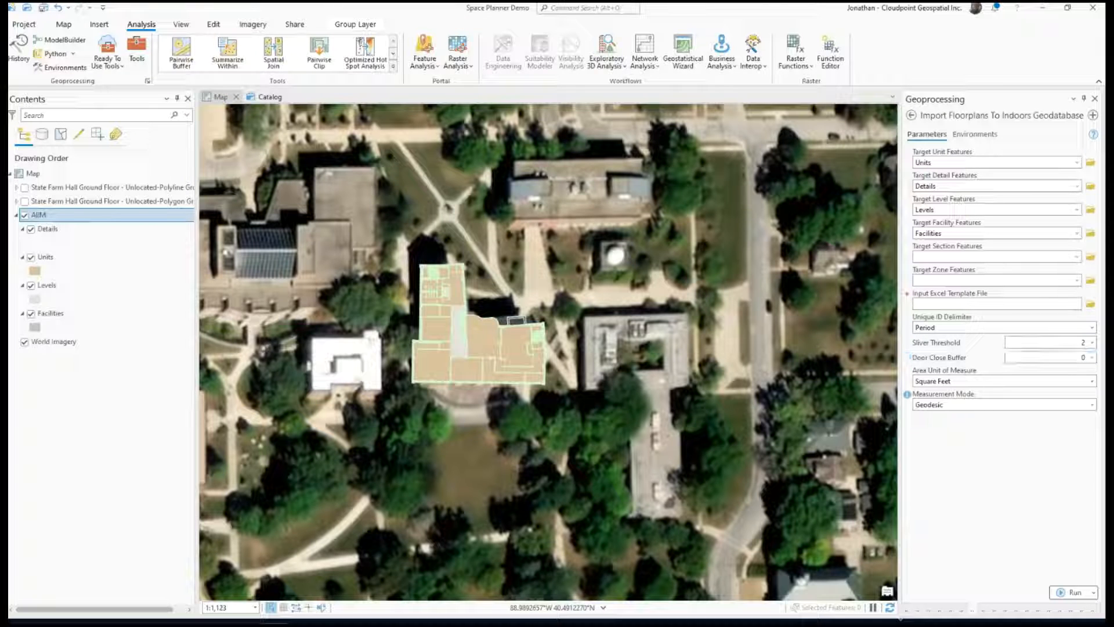
left_click(1092, 404)
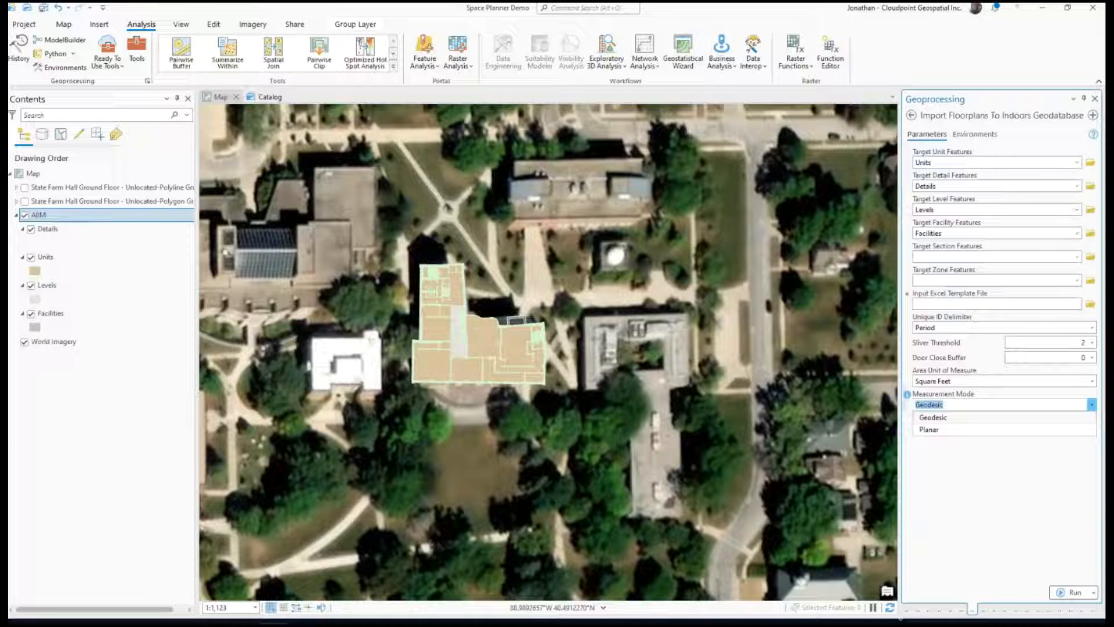
left_click(1092, 404)
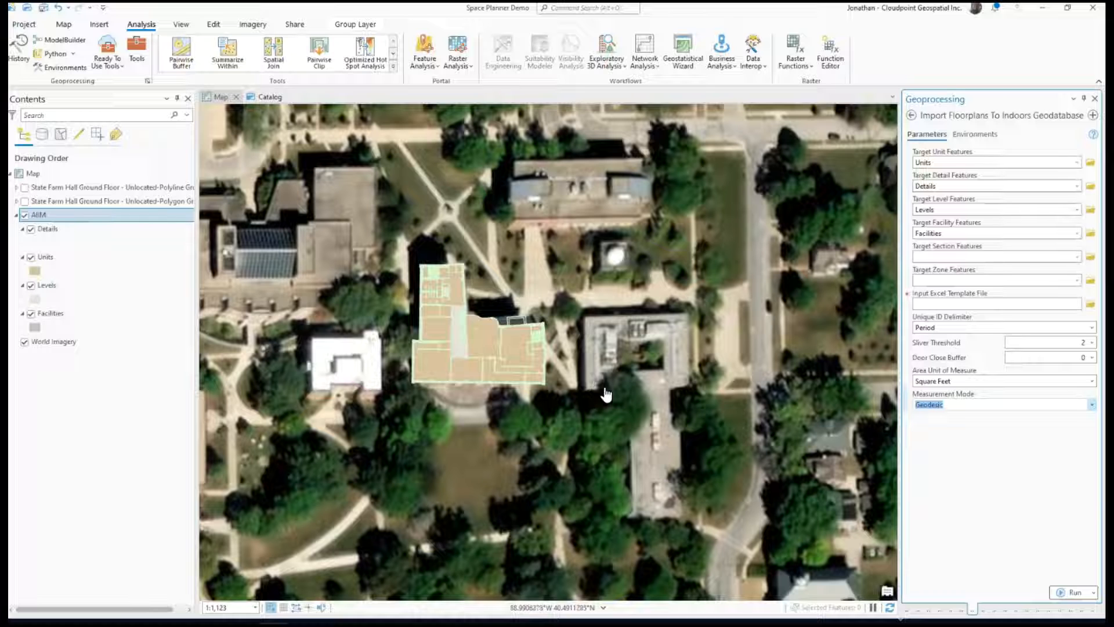
Examine the attribute tables of the Details and Units layers, closing each one after viewing
left_click(47, 232)
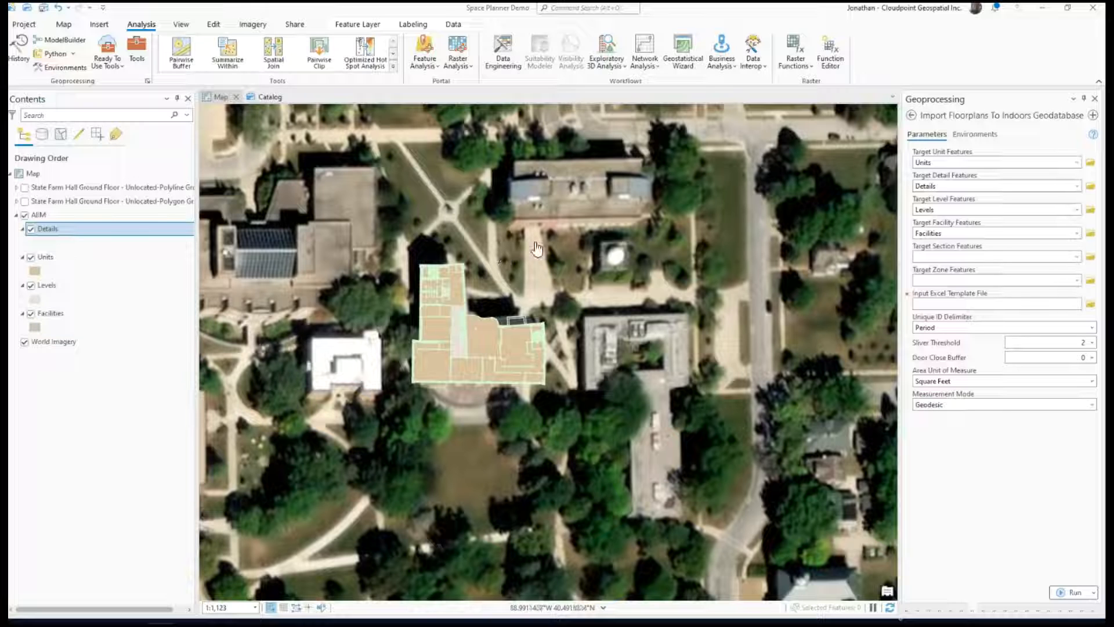
right_click(53, 232)
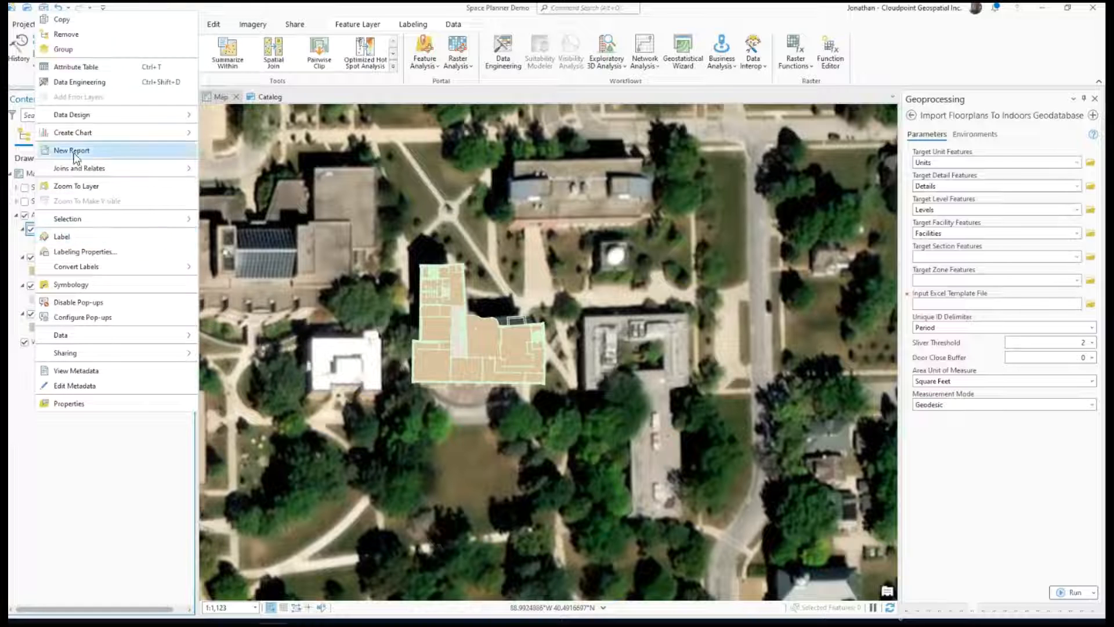
left_click(72, 70)
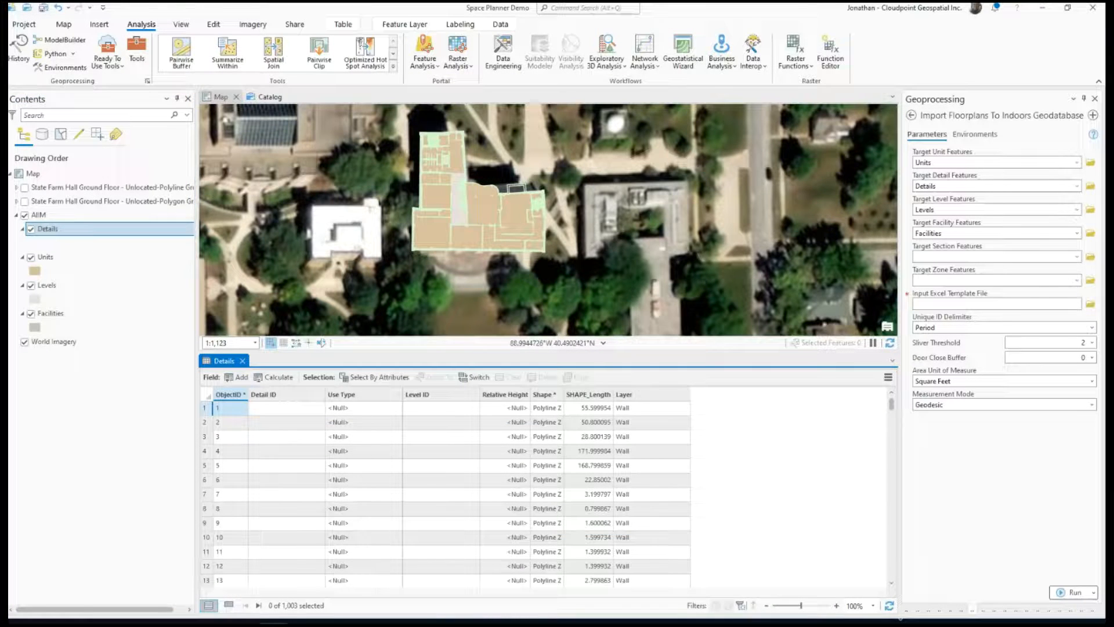
left_click(243, 360)
right_click(42, 261)
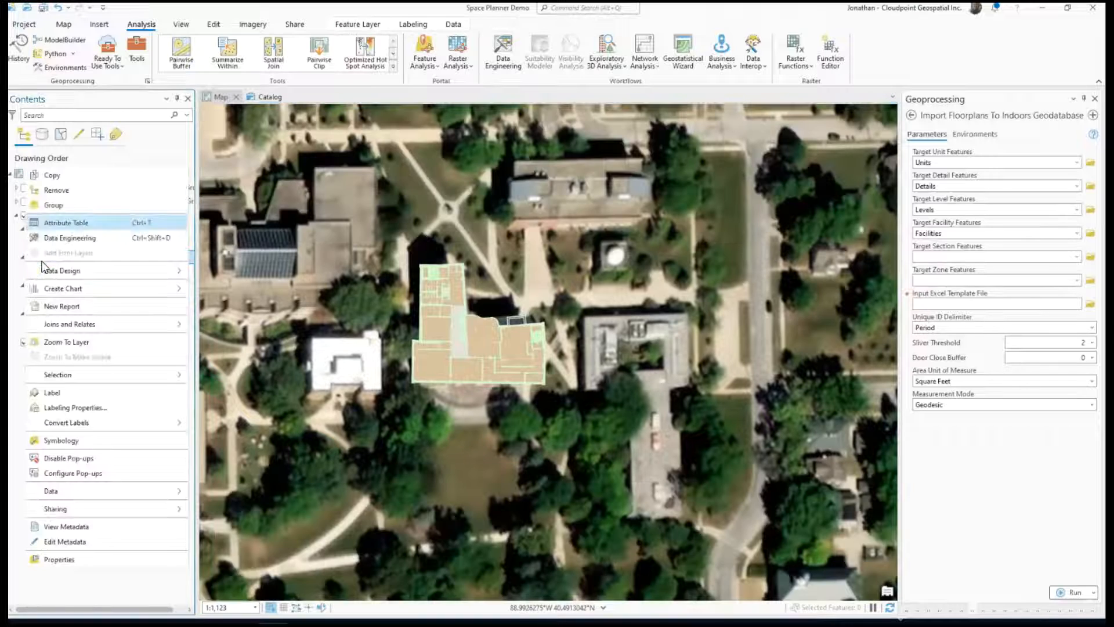
left_click(61, 221)
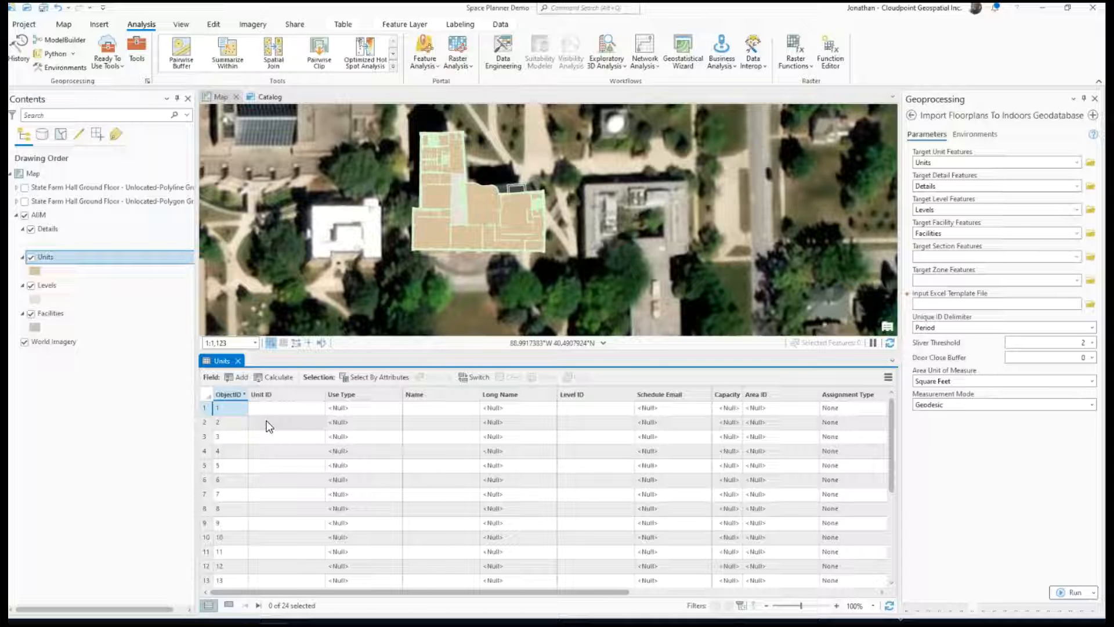
left_click(238, 361)
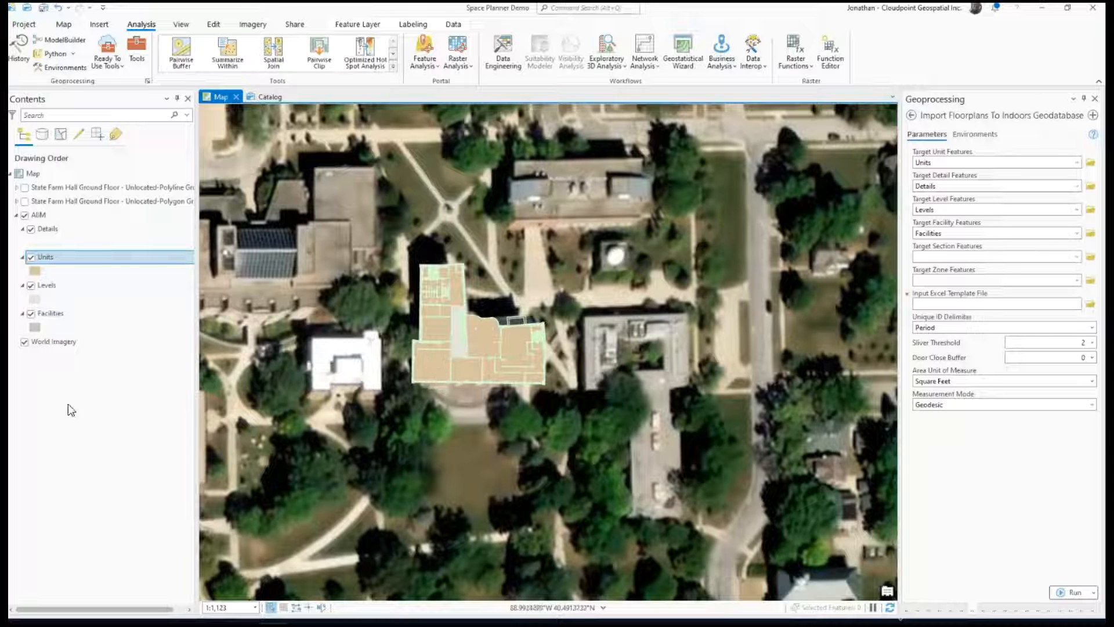
Switch to the presentation in Chrome and advance to the "Publish layers to ArcGIS Online" slide
mouse_move(161, 612)
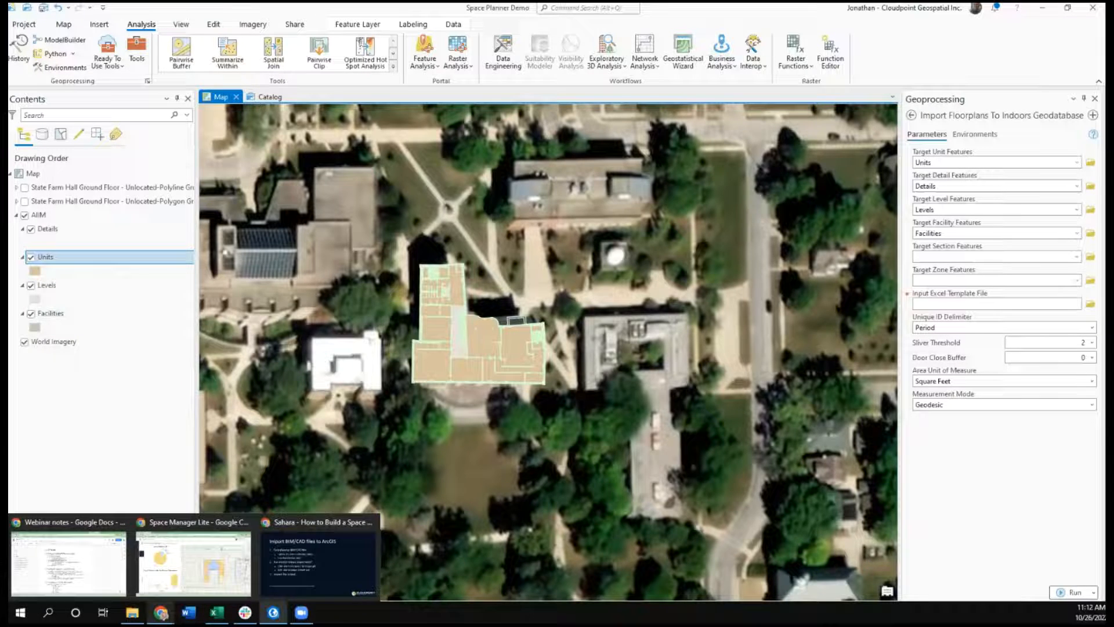
left_click(298, 580)
left_click(294, 382)
left_click(294, 382)
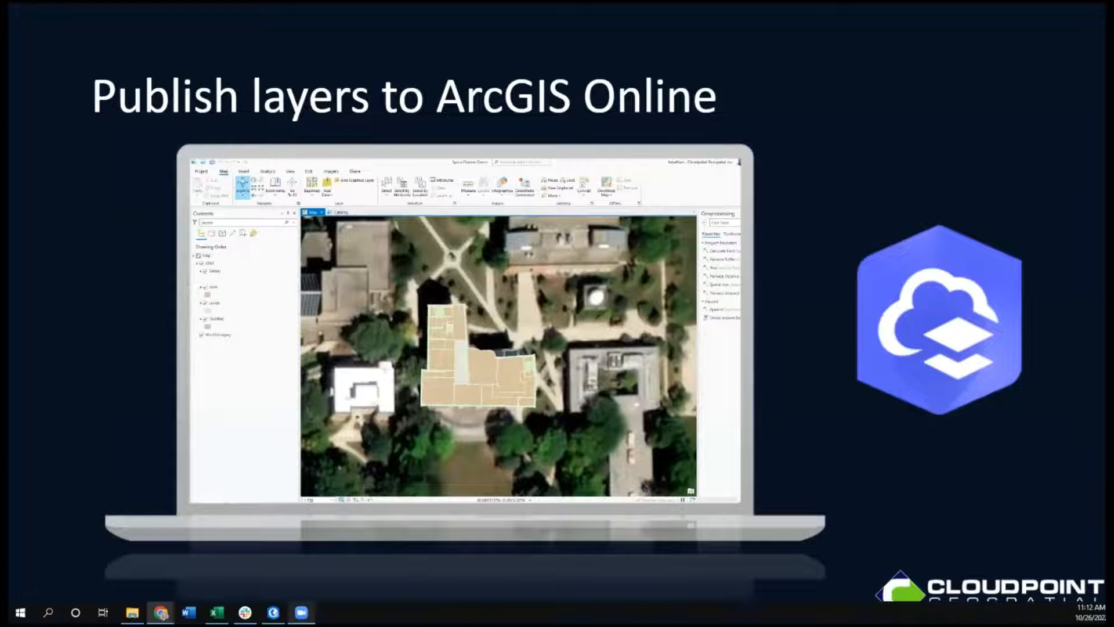
Switch back to ArcGIS Pro and check which ArcGIS Online organization account is signed in
mouse_move(272, 612)
left_click(272, 563)
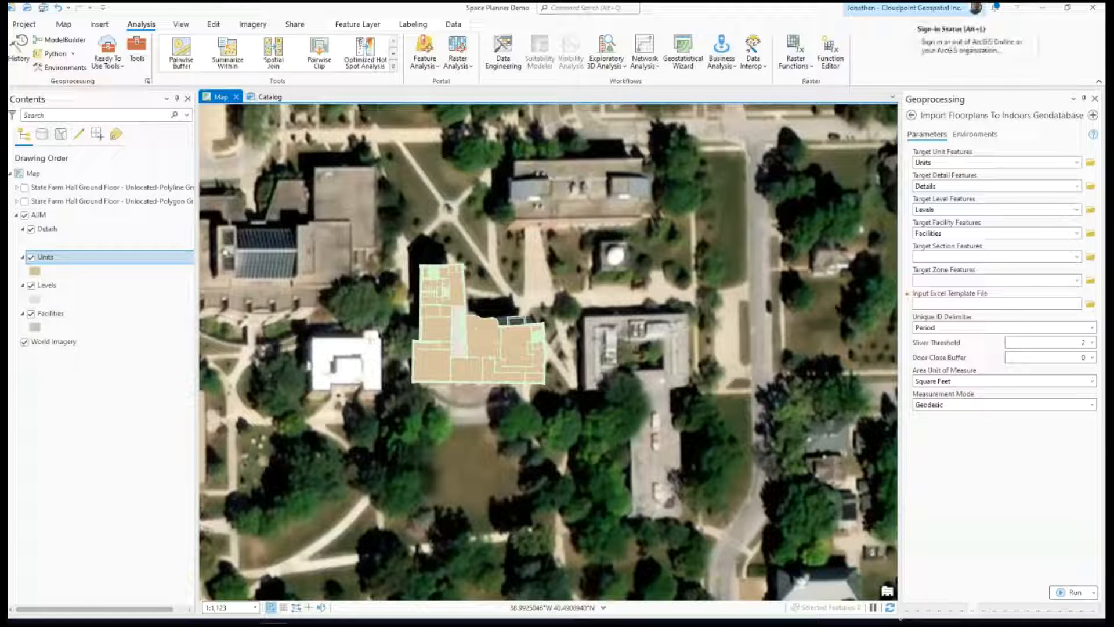
left_click(952, 7)
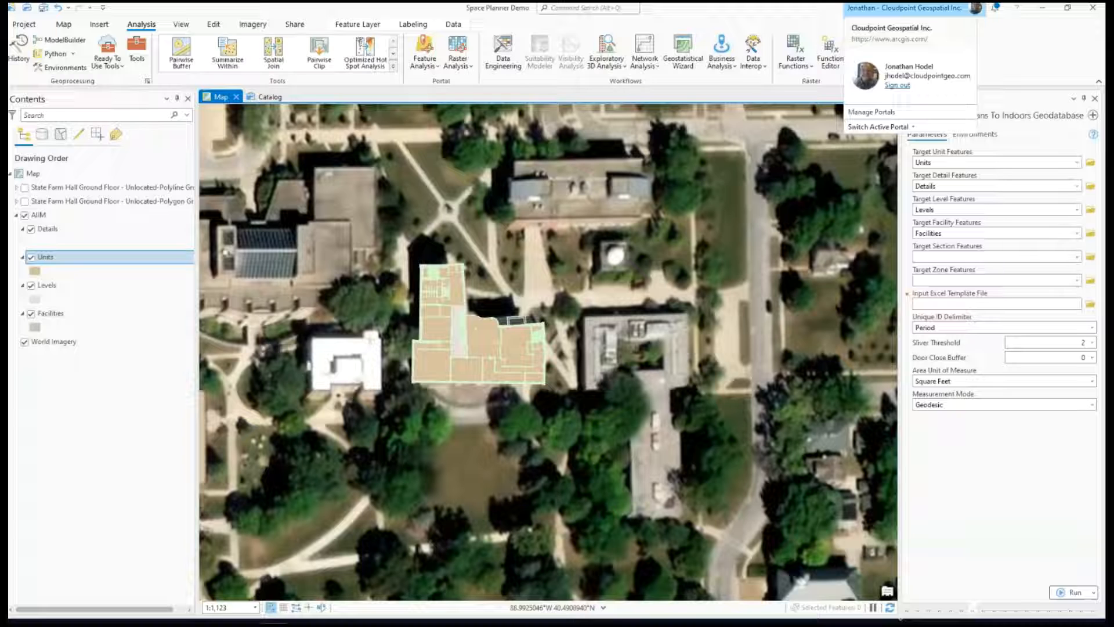
left_click(795, 14)
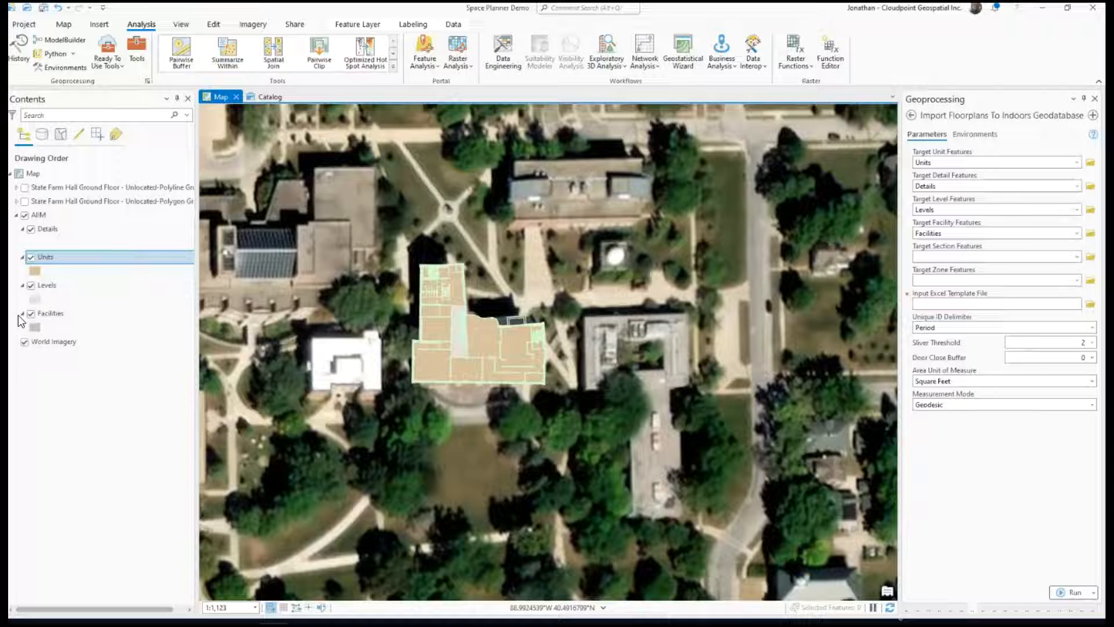
Remove the State Farm Hall Ground Floor unlocated polyline and polygon group layers from the map
left_click(37, 214)
left_click(36, 187)
left_click(40, 200, "shift")
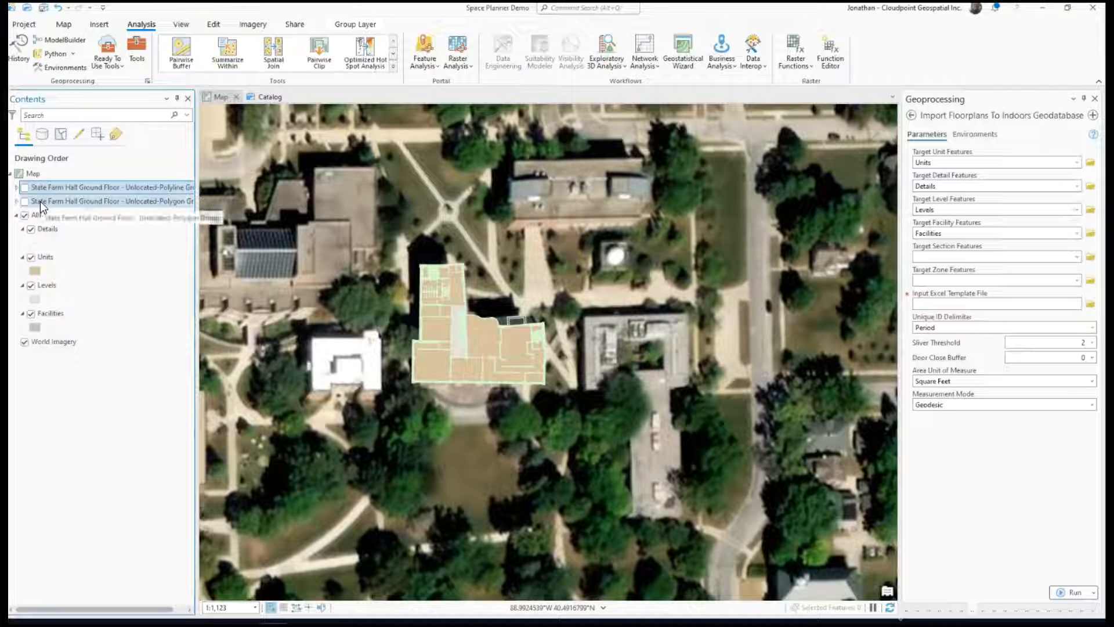
right_click(40, 201)
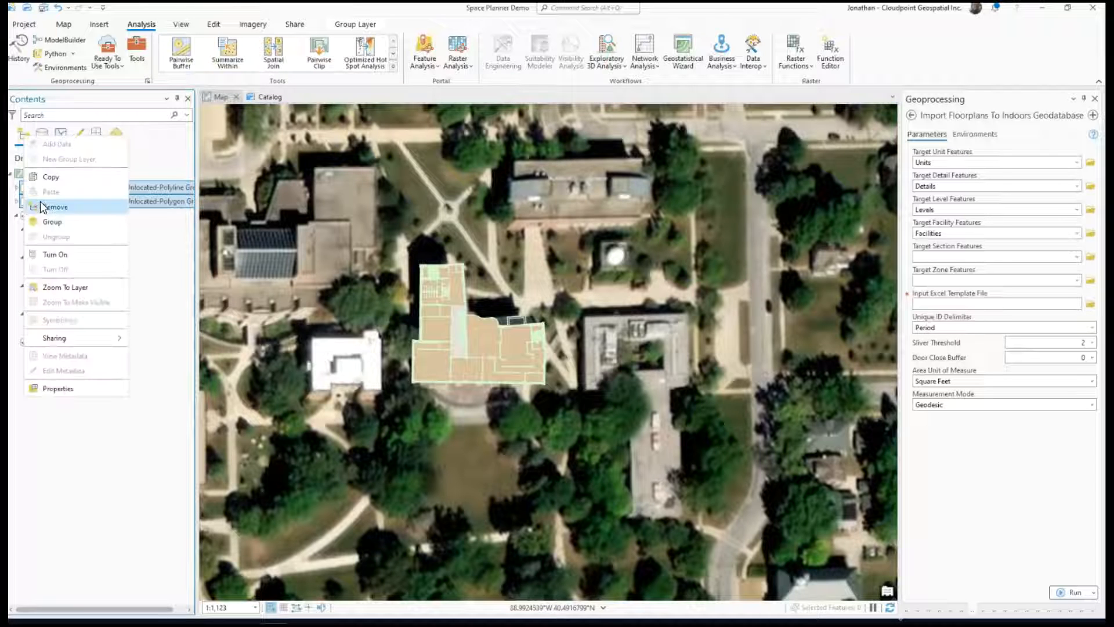
left_click(51, 210)
Check the web layer publishing options for the AIIM group layer and for its Details layer
left_click(51, 190)
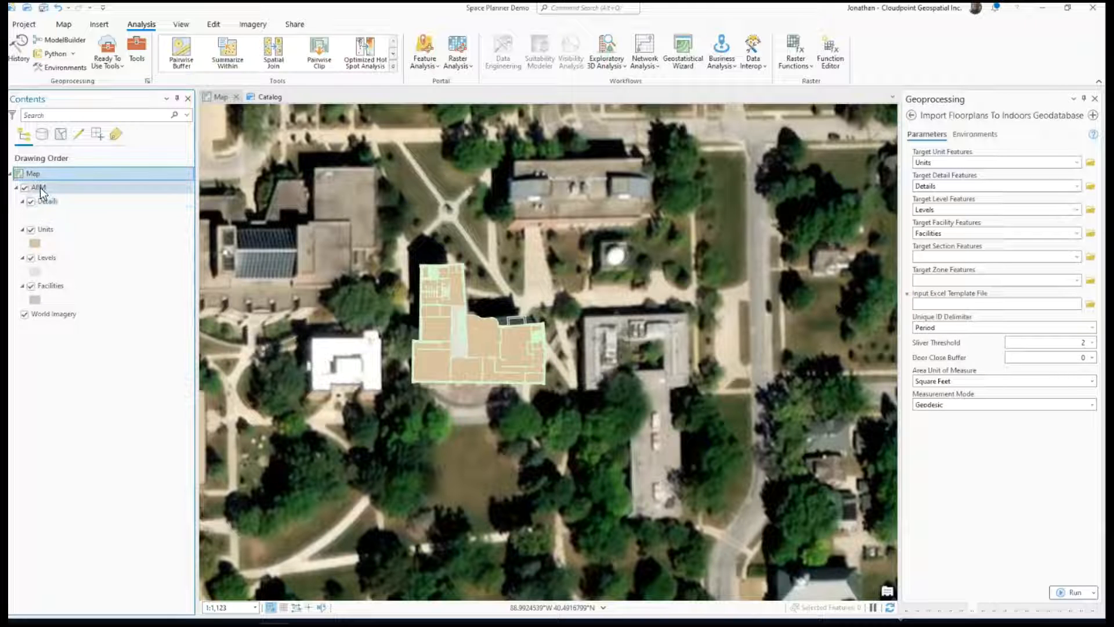
left_click(41, 189)
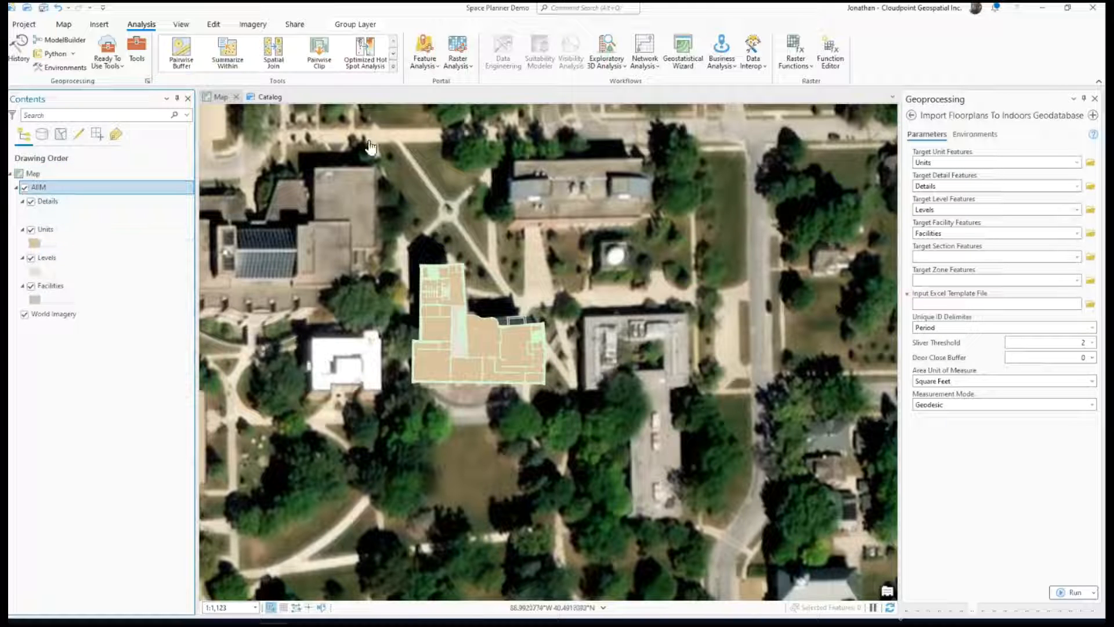
left_click(295, 26)
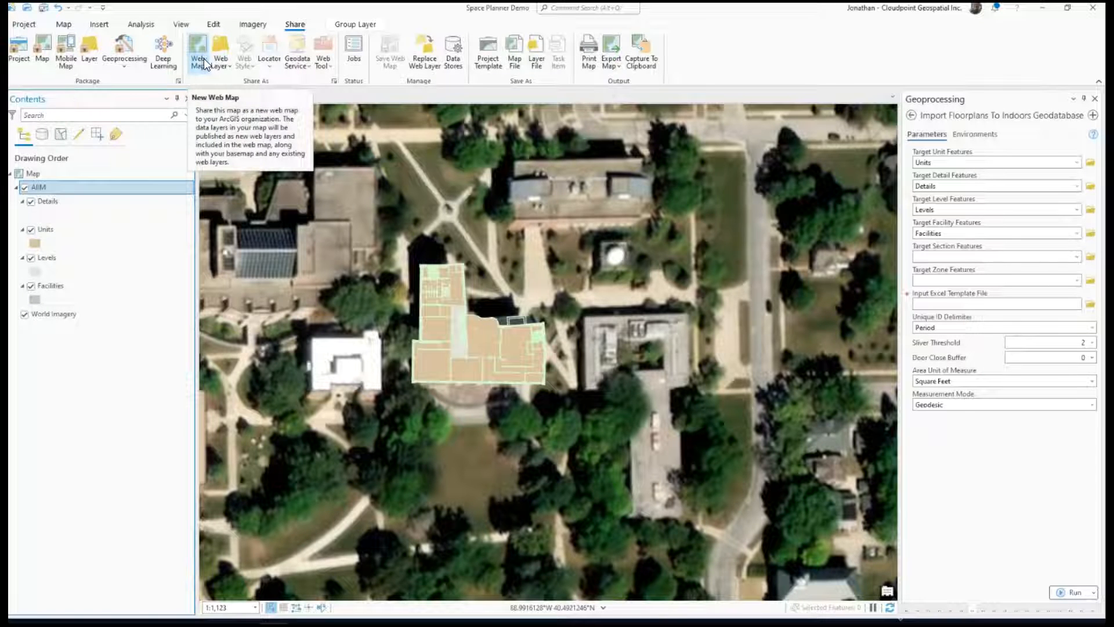
left_click(219, 63)
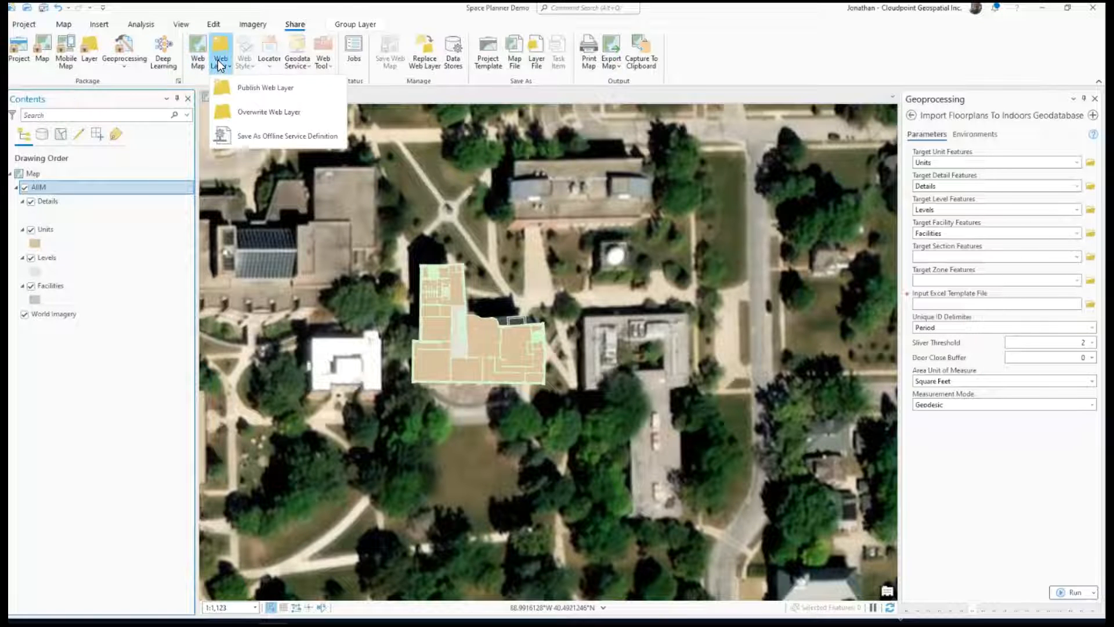
left_click(49, 203)
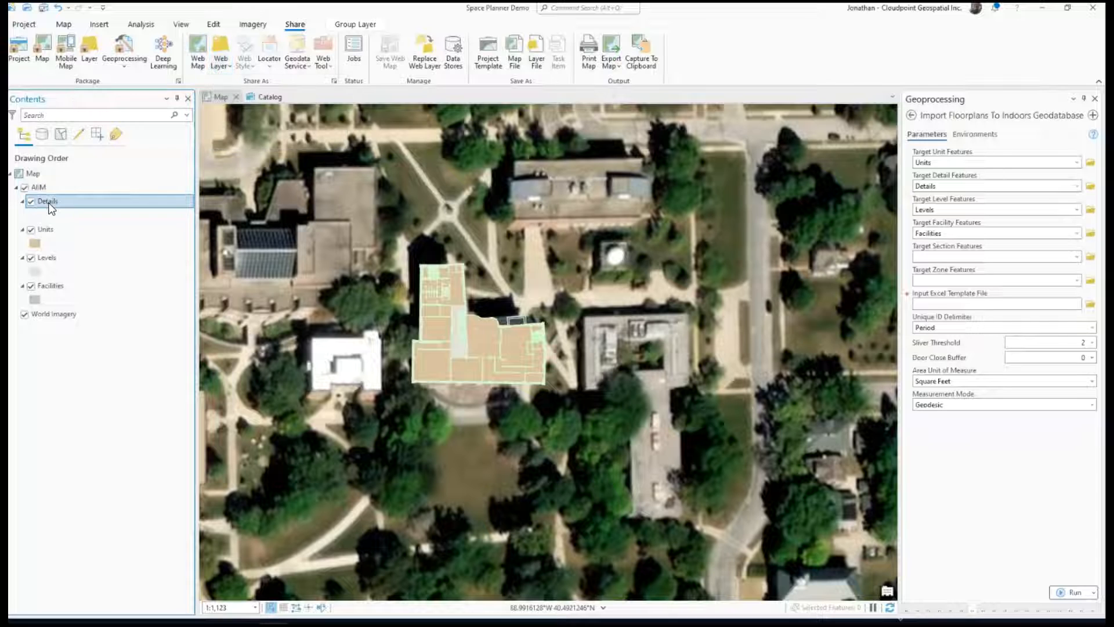
left_click(222, 68)
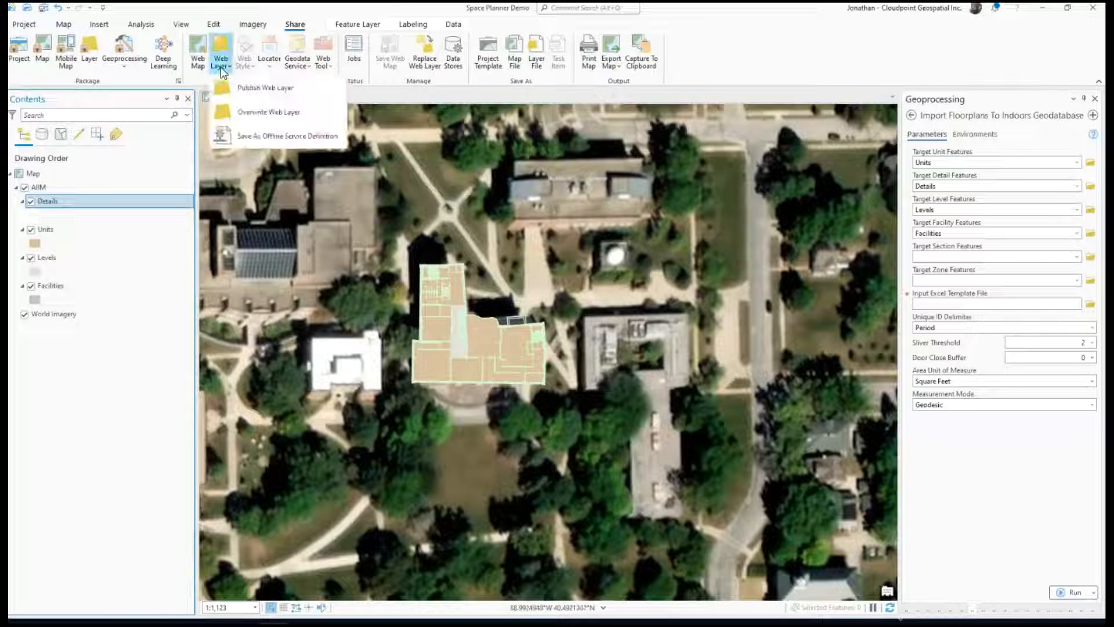
left_click(221, 68)
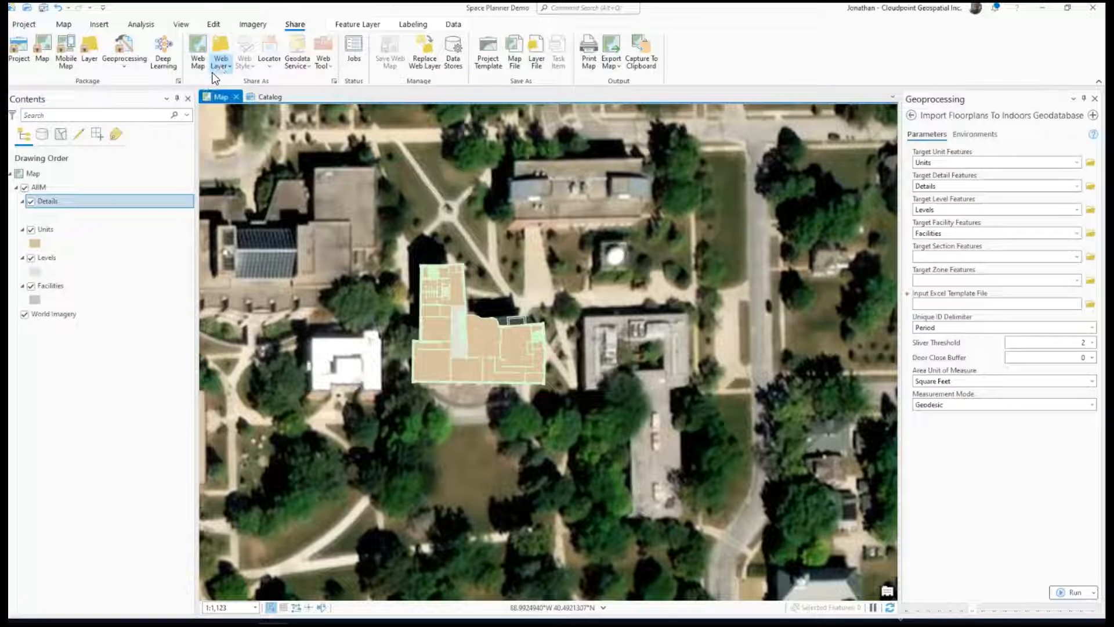
Start sharing the whole map as a new web map and set its summary to "Space planner demo"
left_click(39, 175)
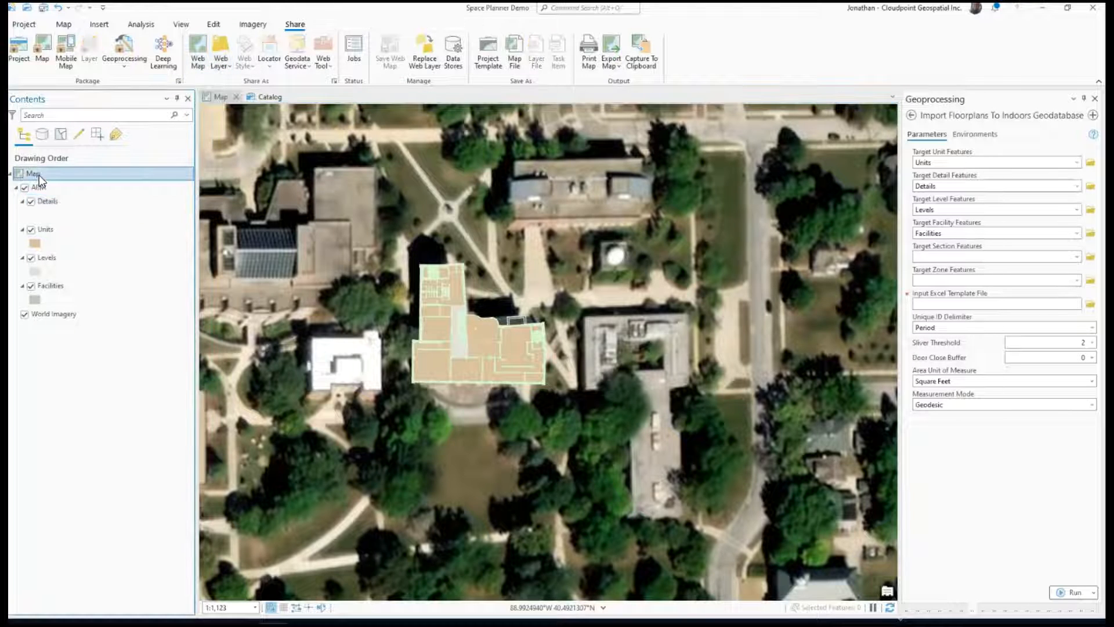
left_click(197, 61)
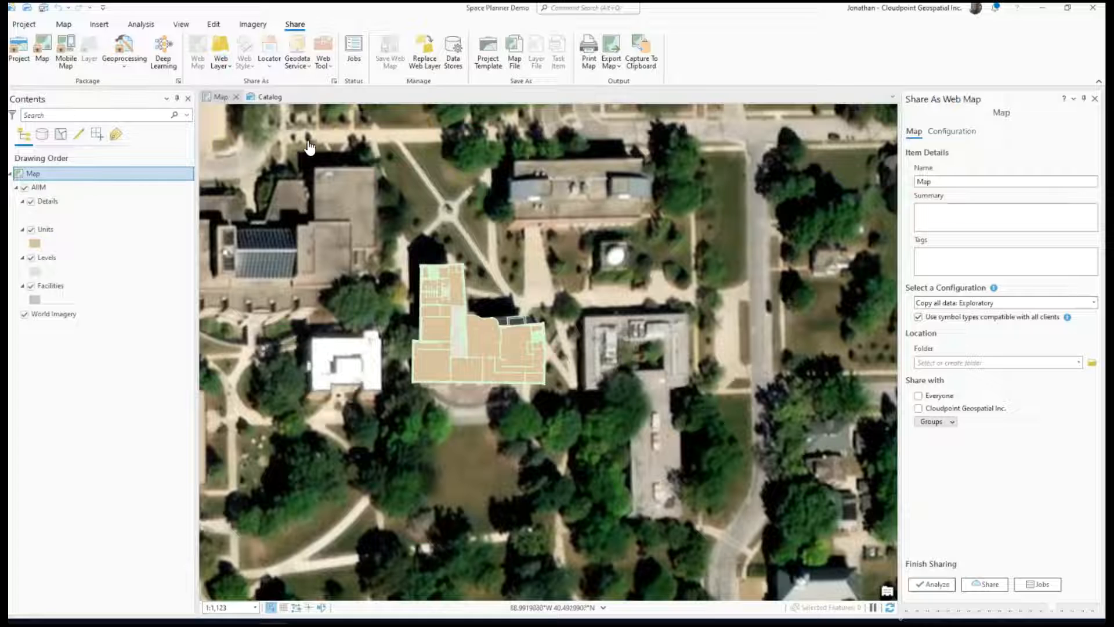
left_click(952, 182)
left_click(952, 213)
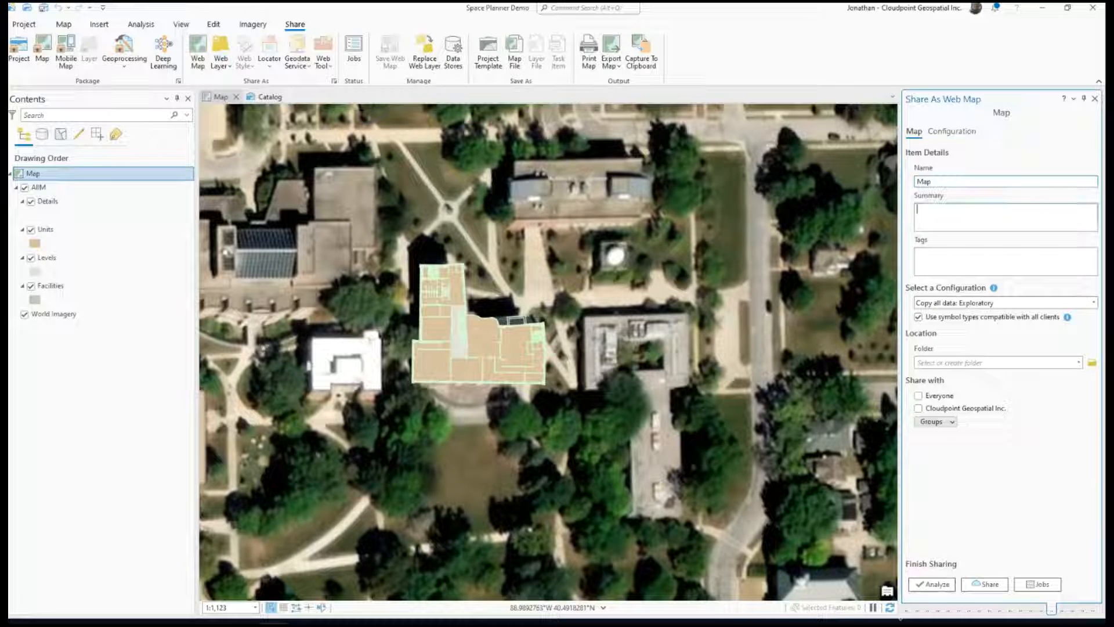
type("Space planner demo")
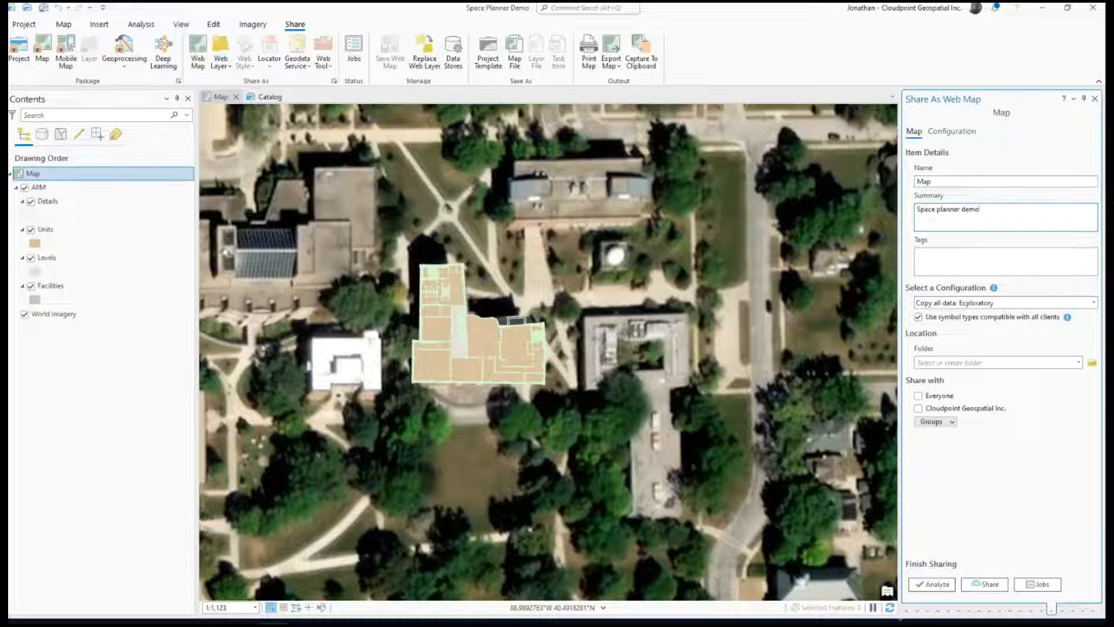
Tag the web map with "Space planning"
key("Tab")
type("Demo")
key("BackSpace")
key("BackSpace")
key("BackSpace")
key("BackSpace")
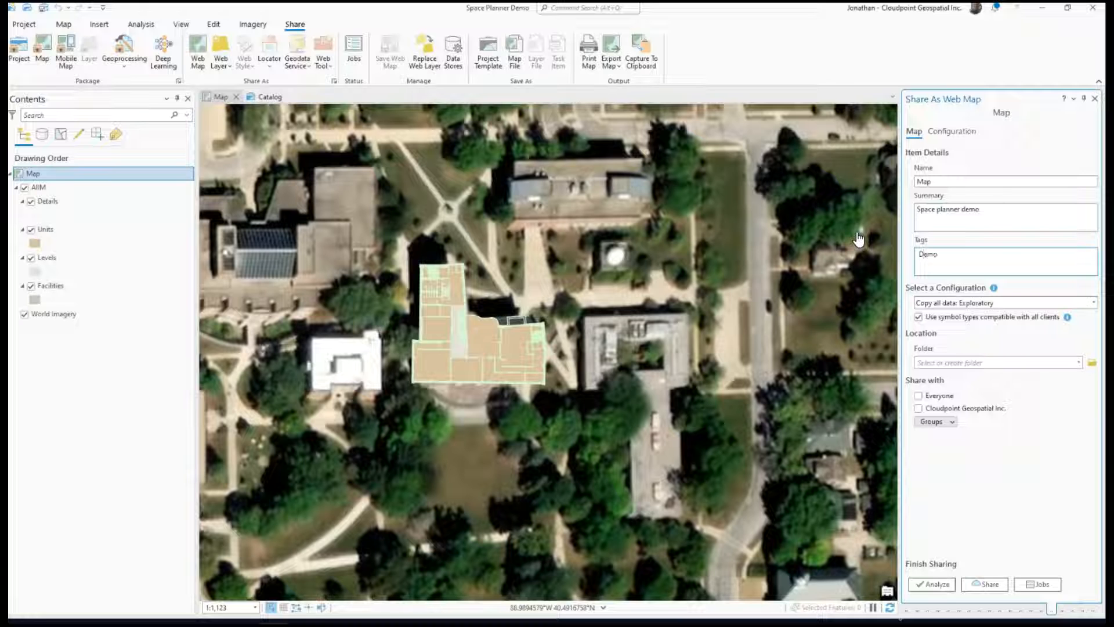
type("SPac")
key("BackSpace")
key("BackSpace")
key("BackSpace")
key("BackSpace")
type("Space planning")
Set the web map's configuration to "Copy all data: Editable"
left_click(1094, 302)
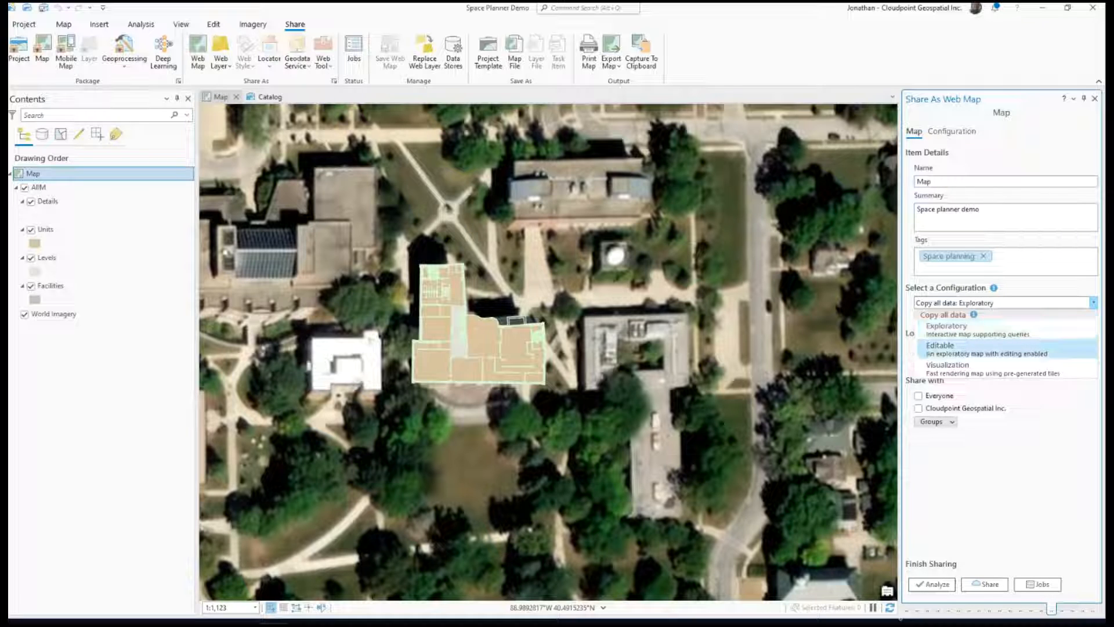
left_click(987, 349)
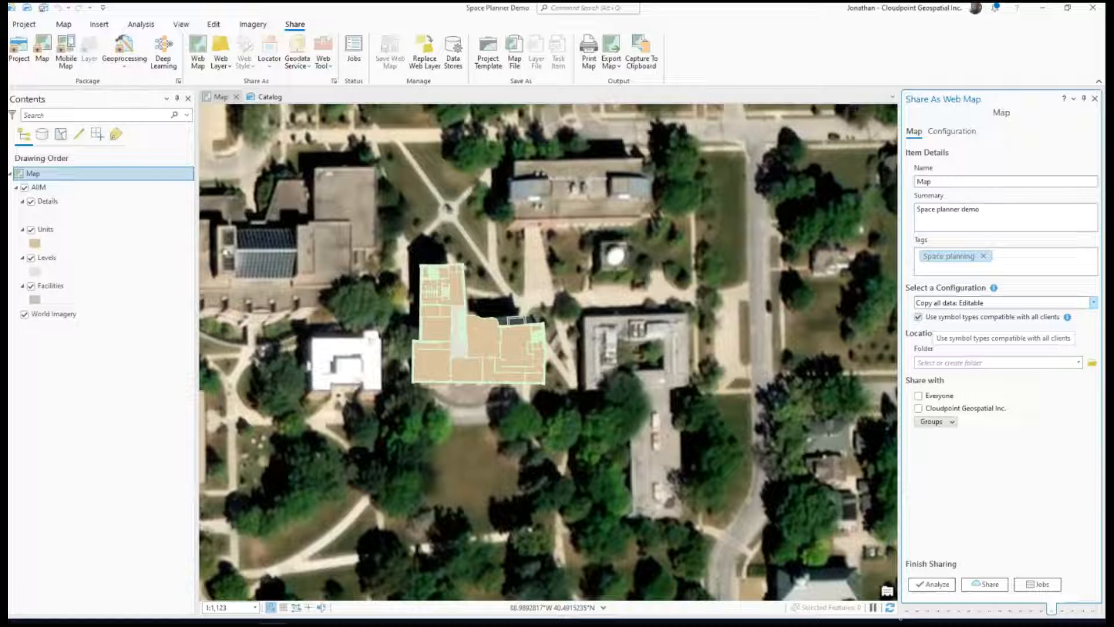
left_click(1078, 362)
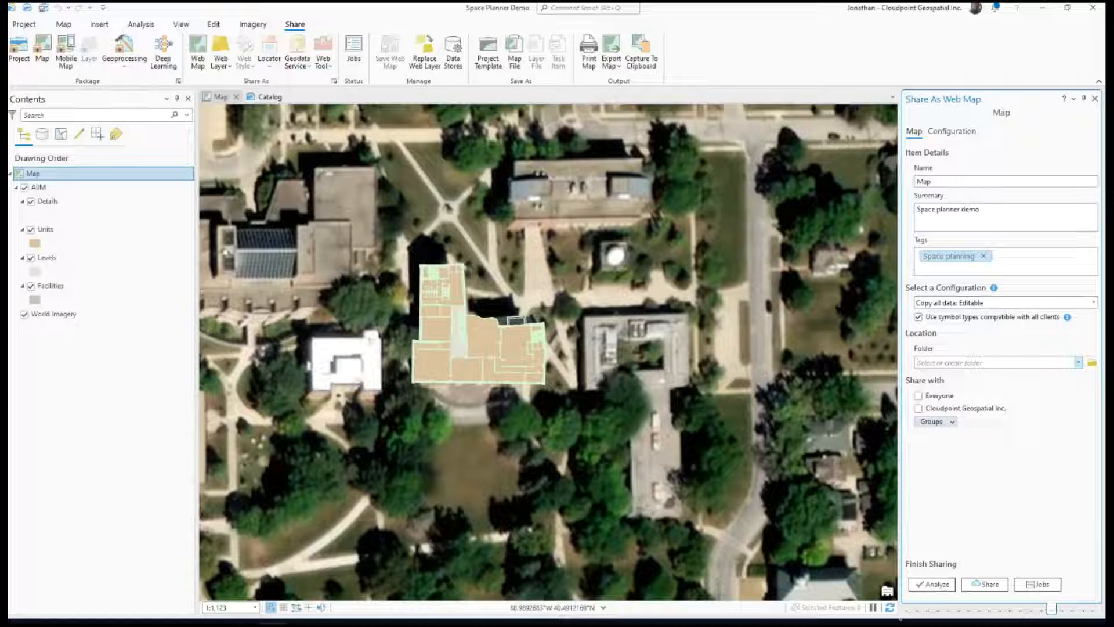
Analyze the web map, resolve error 00374 by auto-assigning IDs sequentially, and analyze it again
left_click(934, 584)
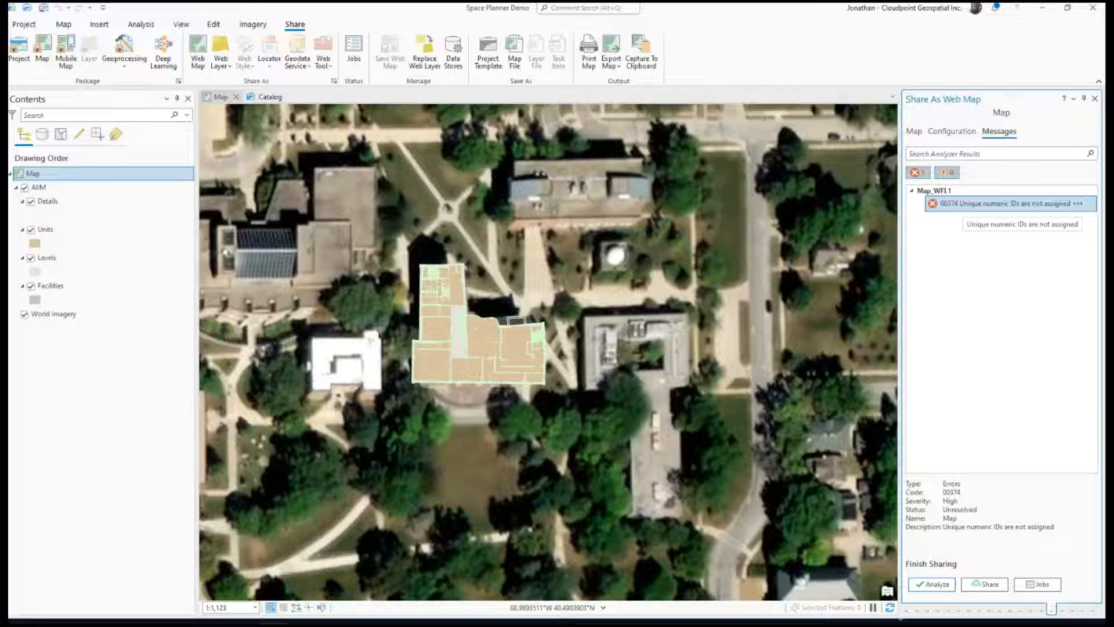
left_click(1078, 204)
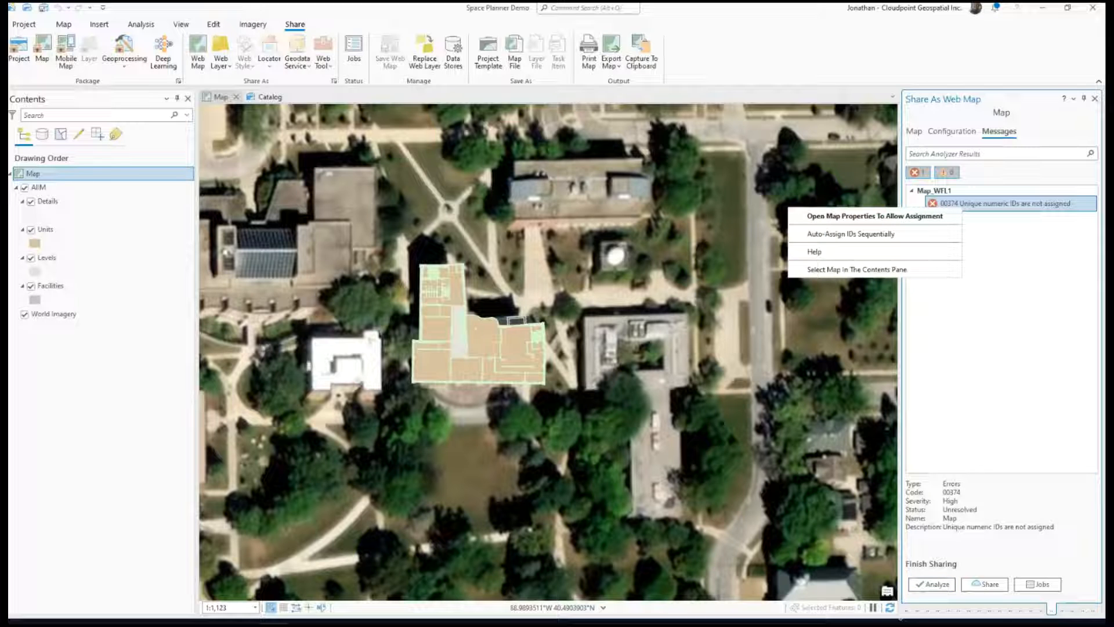
left_click(864, 240)
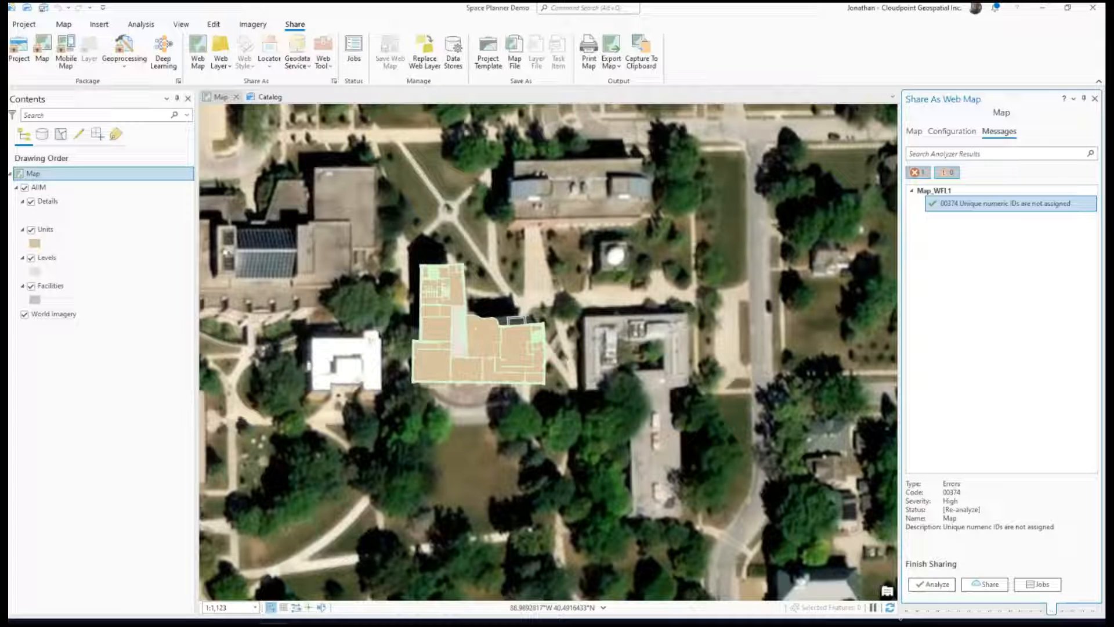
left_click(932, 584)
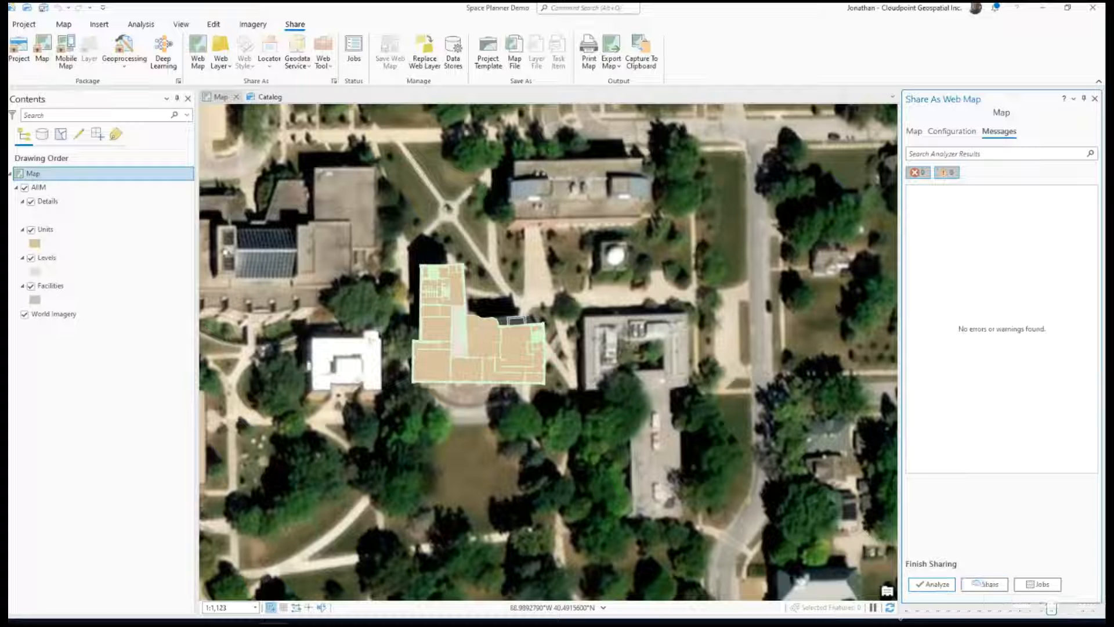
left_click(985, 584)
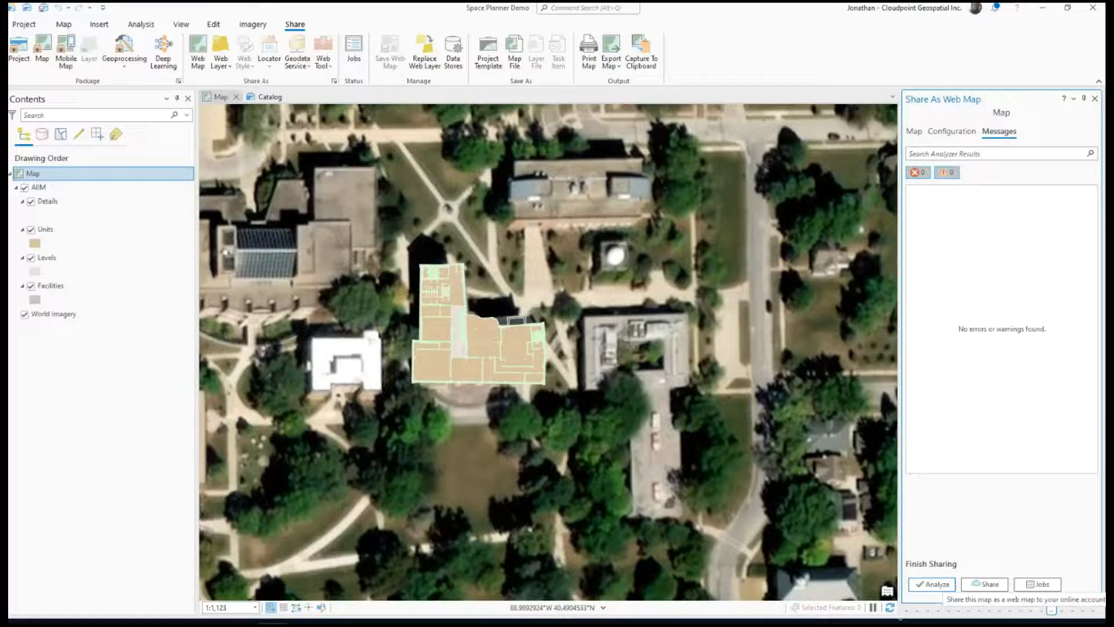
left_click(985, 584)
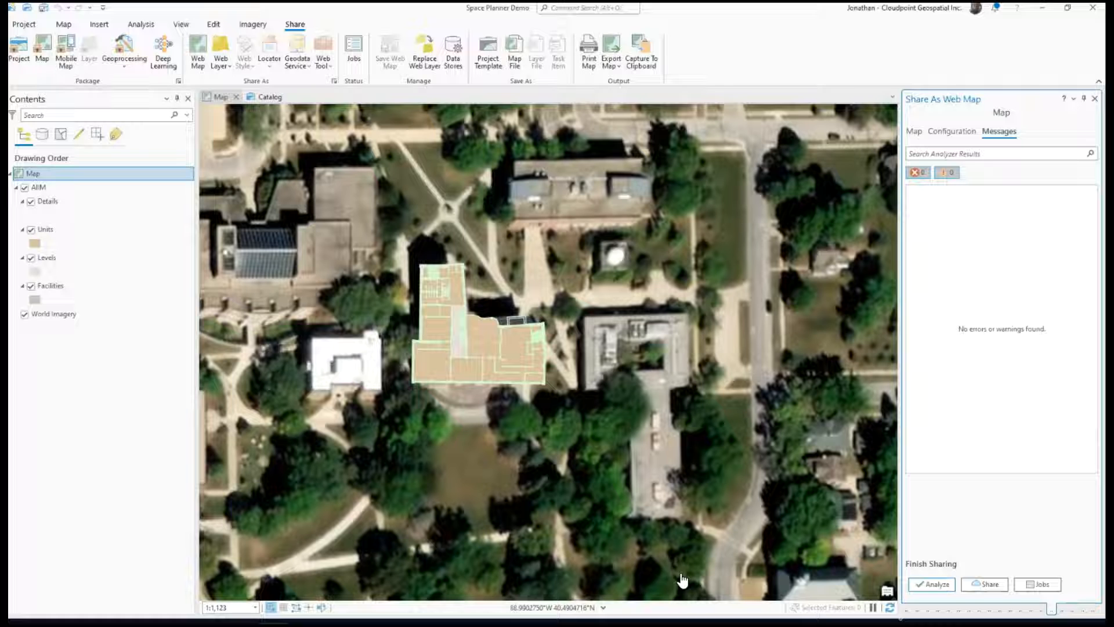
Switch to the presentation in Chrome and advance to the "Update Attributes & Schema" slide
mouse_move(365, 624)
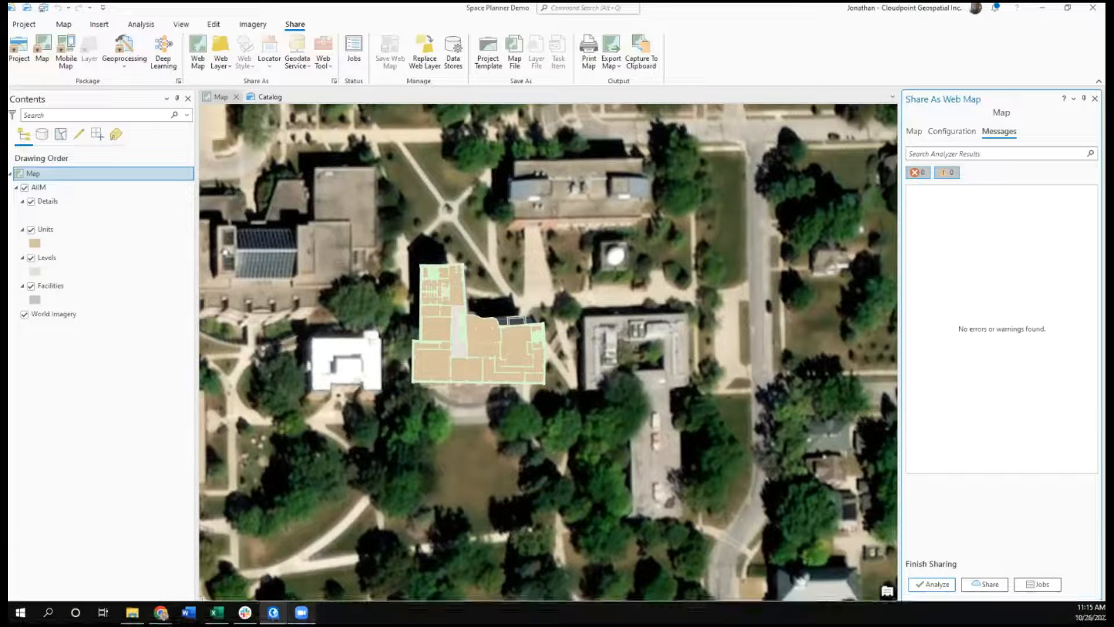
mouse_move(162, 614)
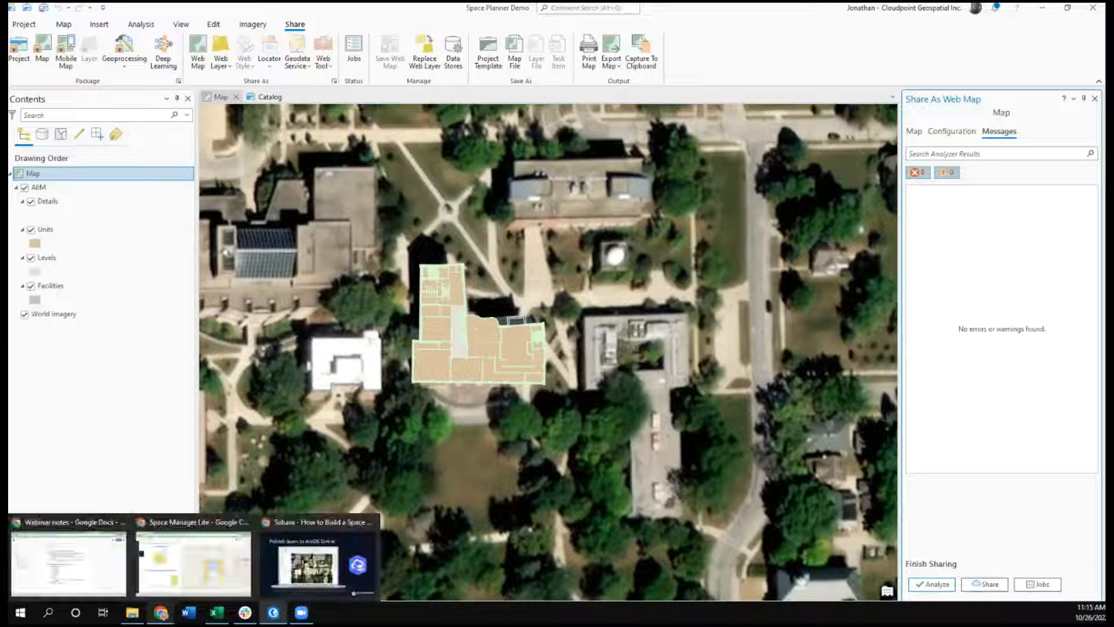
left_click(314, 557)
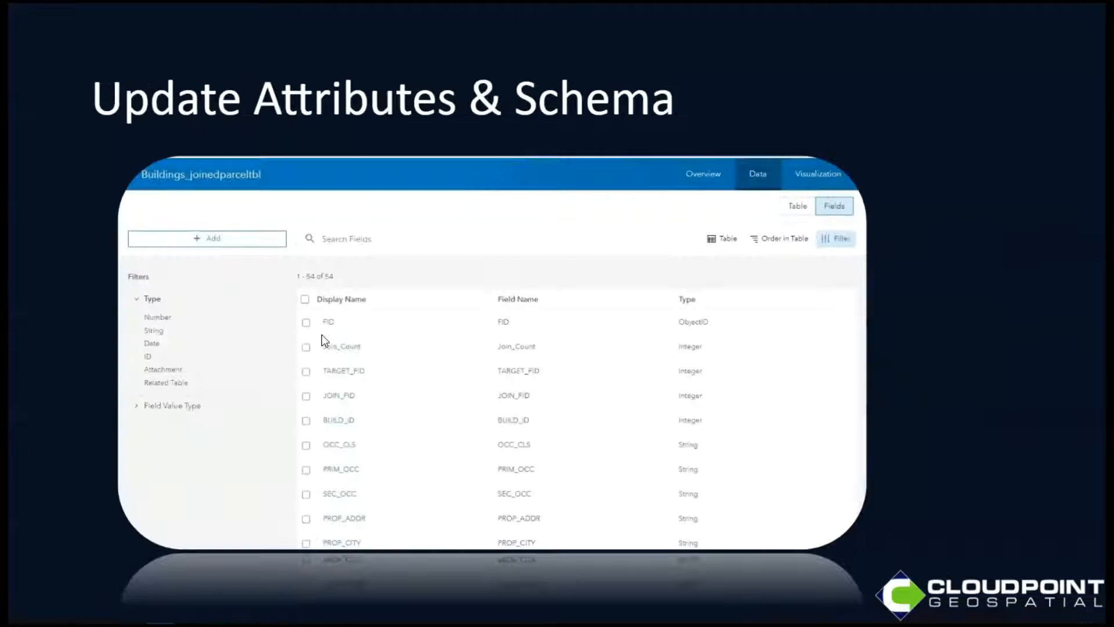
Switch to the ArcGIS Online window in Chrome, view the content list, and bring up SpacePlanner_Map
mouse_move(162, 619)
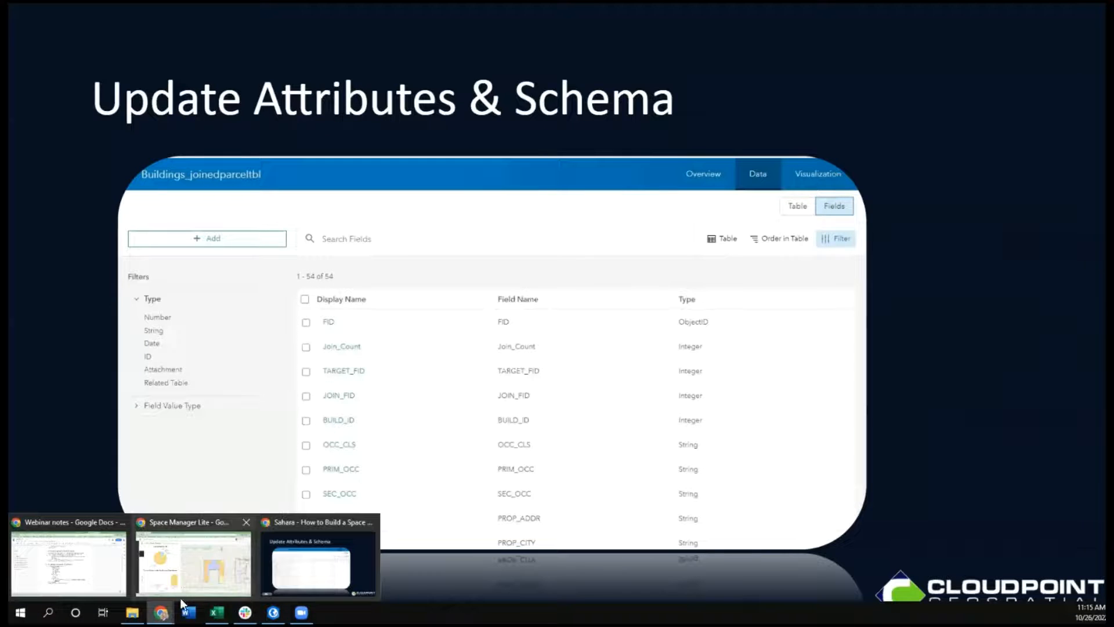
left_click(228, 569)
left_click(378, 4)
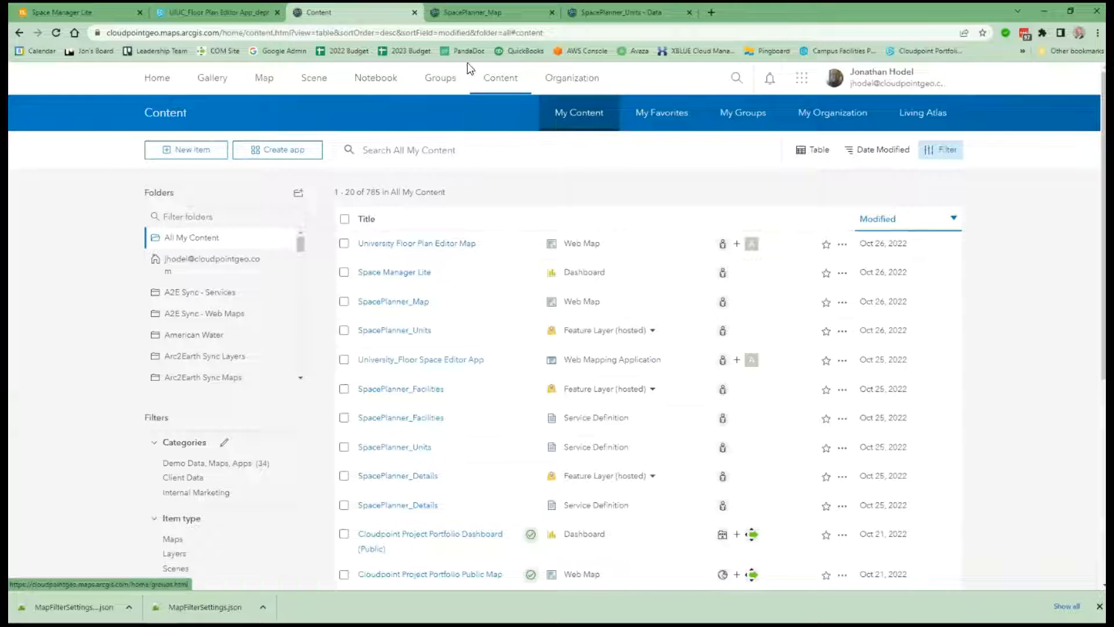
left_click(475, 13)
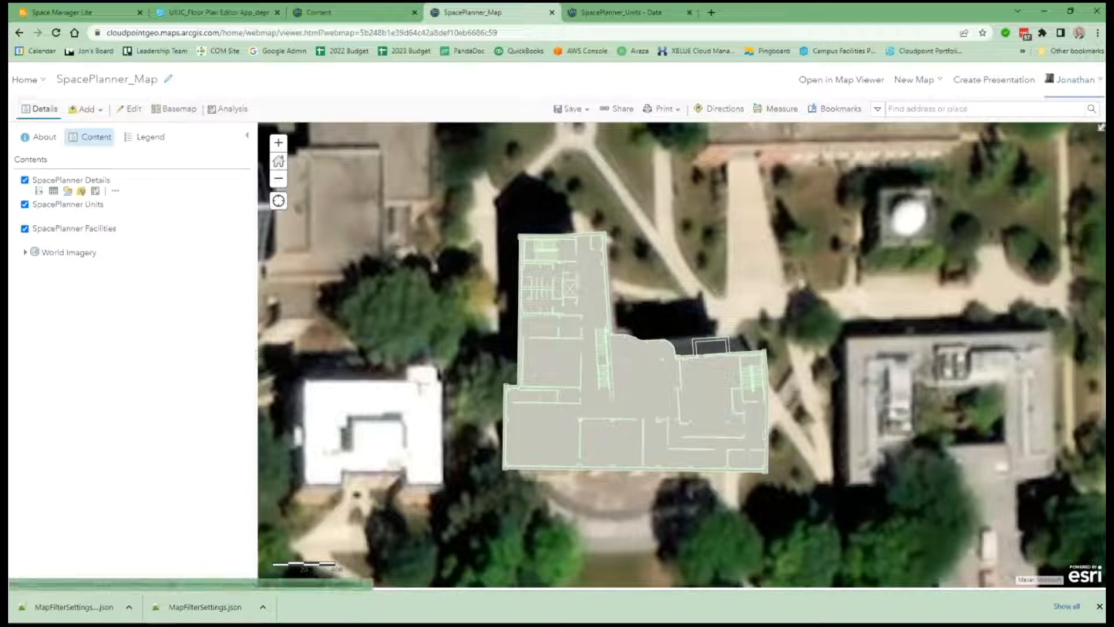
Open the item details of the SpacePlanner Units layer and examine its data table through the last columns
mouse_move(114, 239)
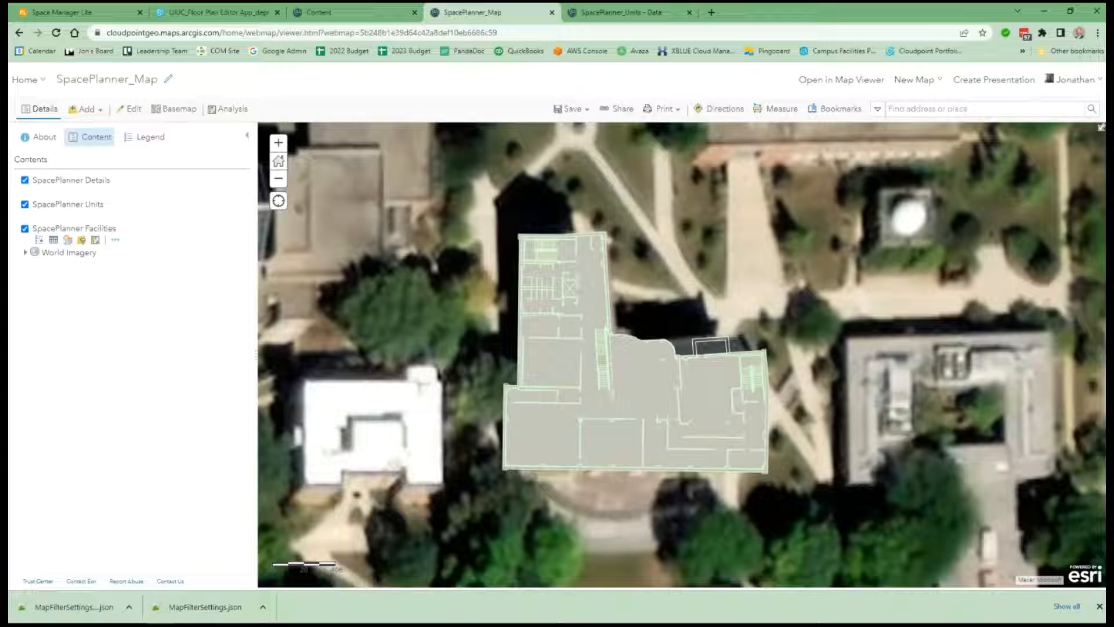
mouse_move(76, 215)
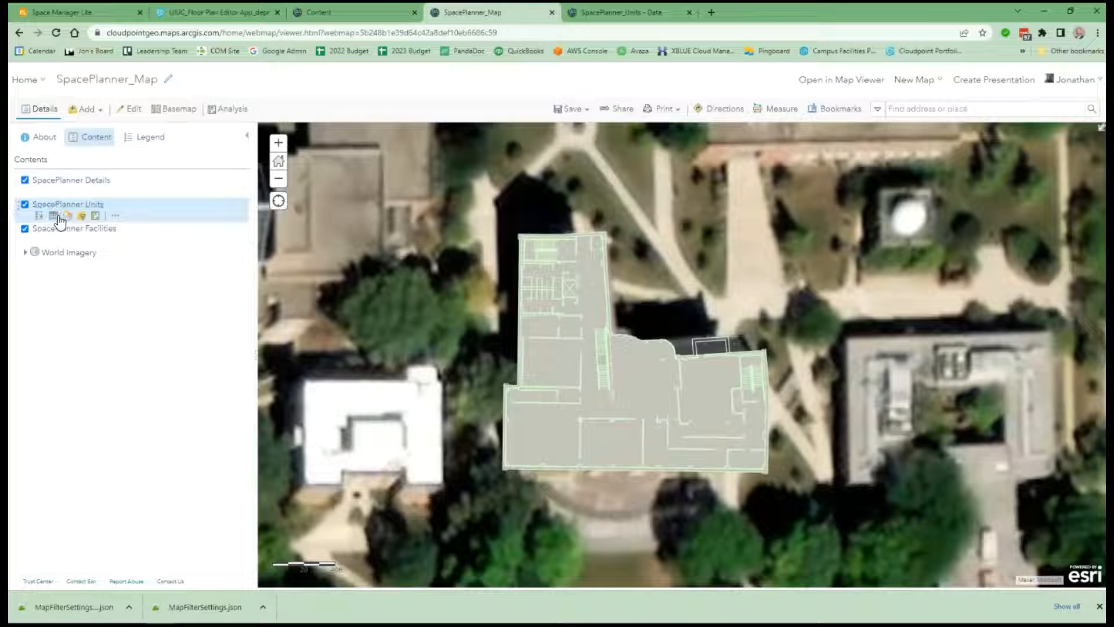
left_click(115, 216)
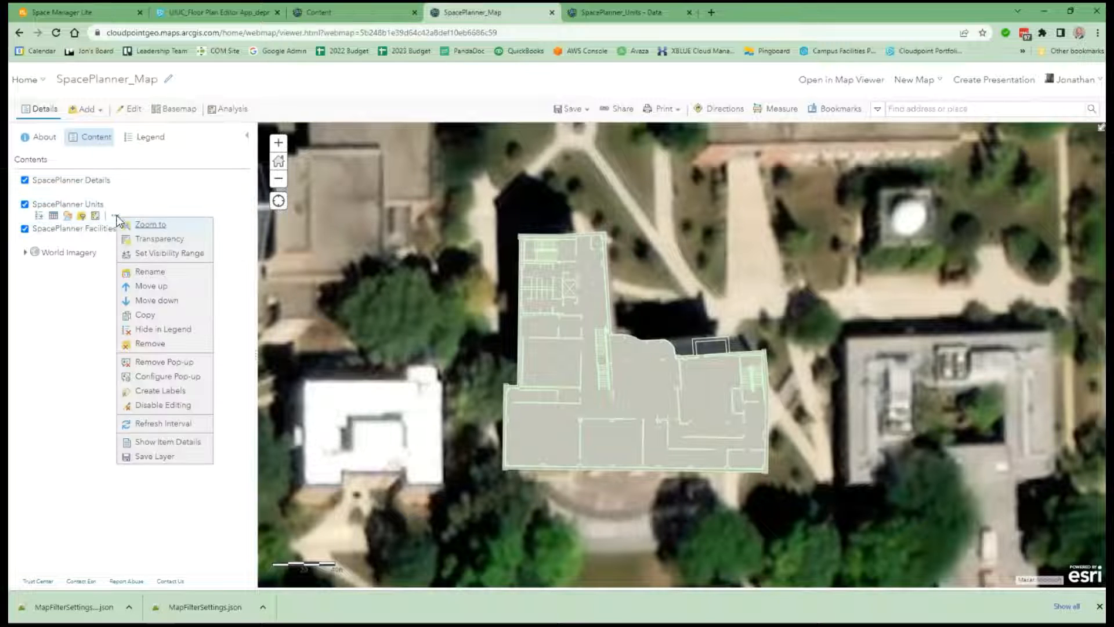
left_click(152, 441)
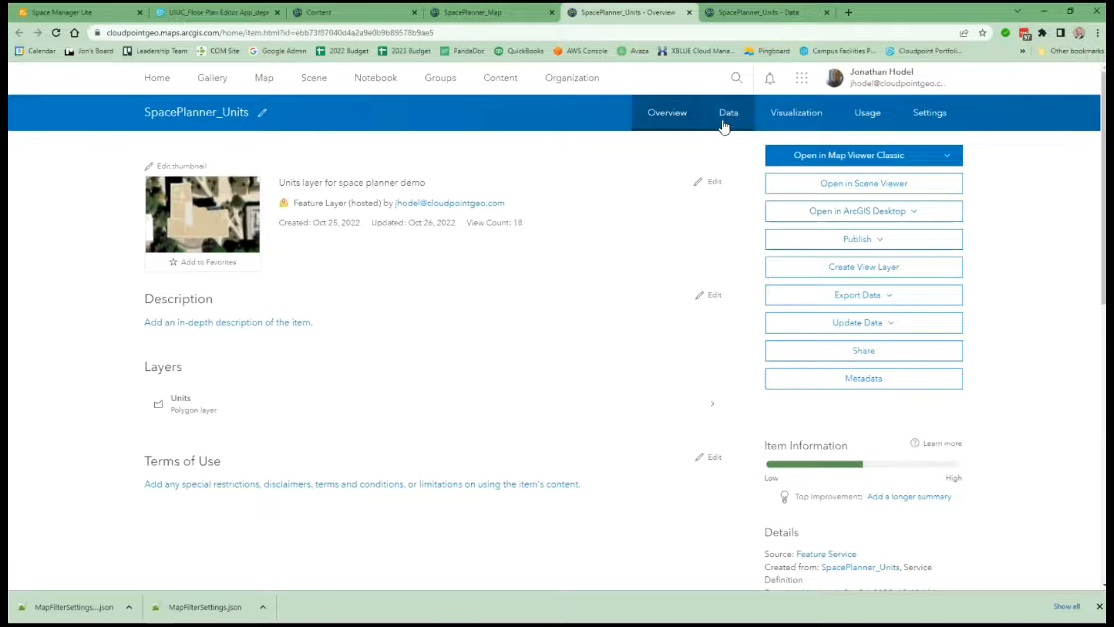
left_click(724, 122)
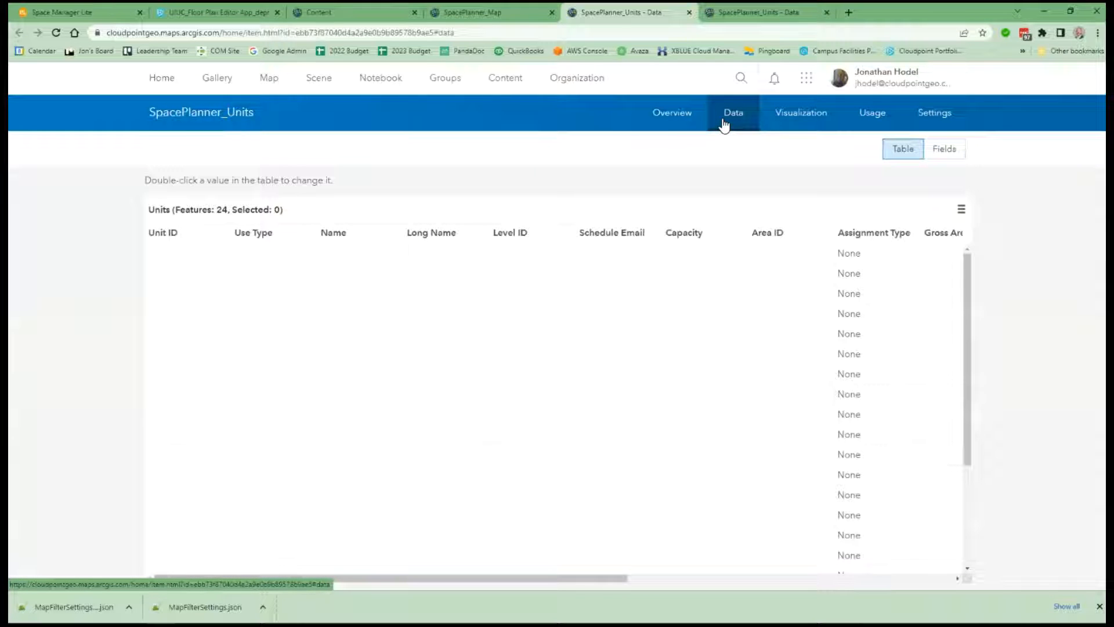
left_click_drag(361, 578, 723, 577)
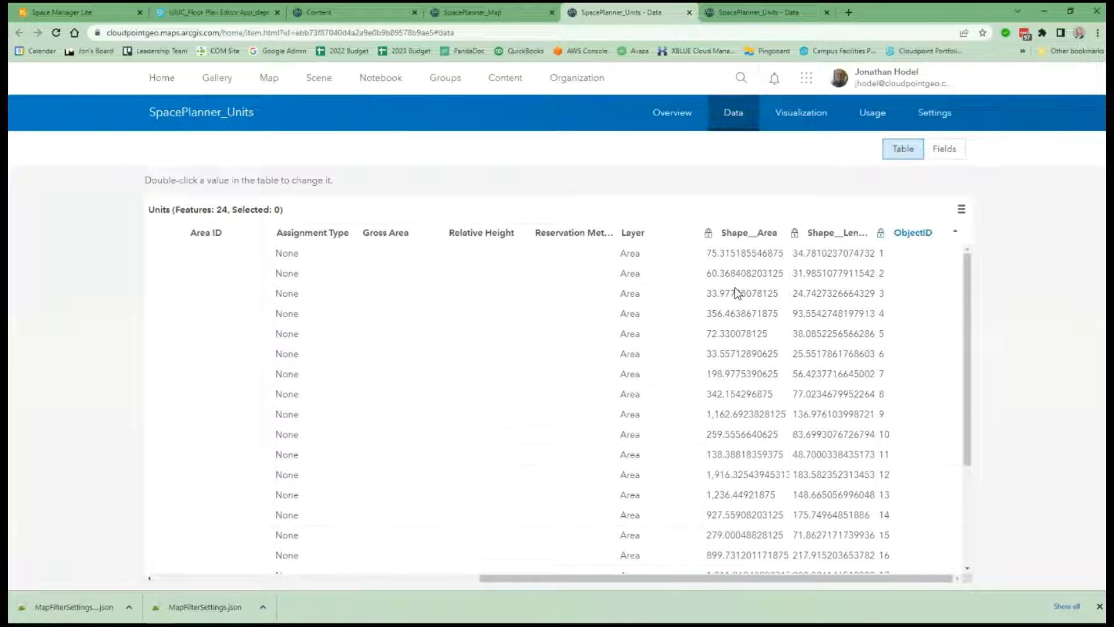
Add a String field named Department with a length of 256 to the Units layer
left_click(944, 149)
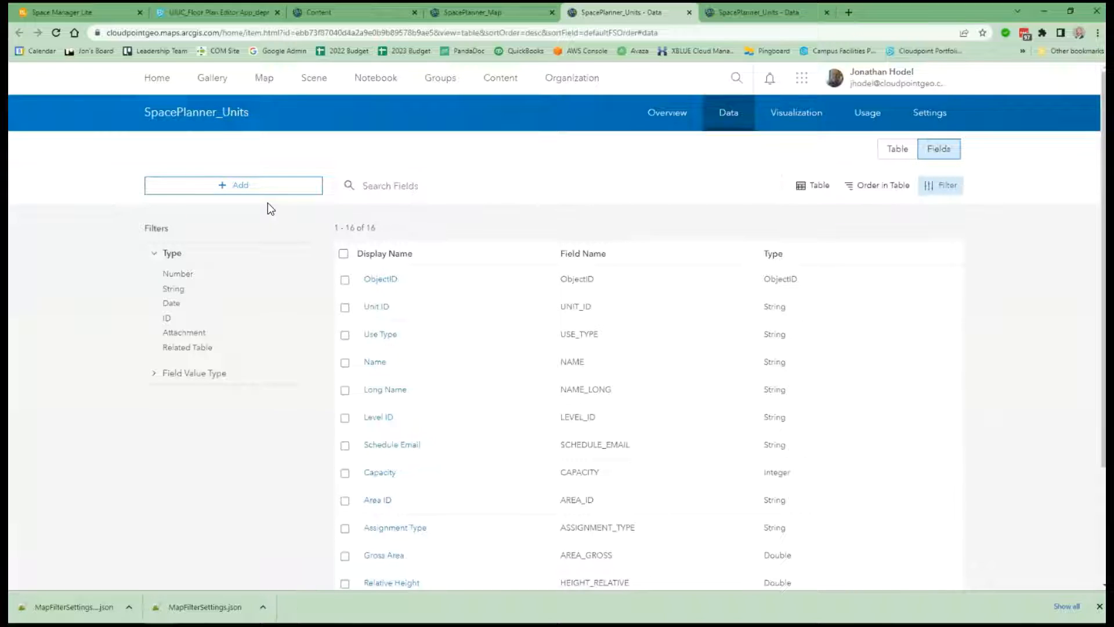
left_click(252, 189)
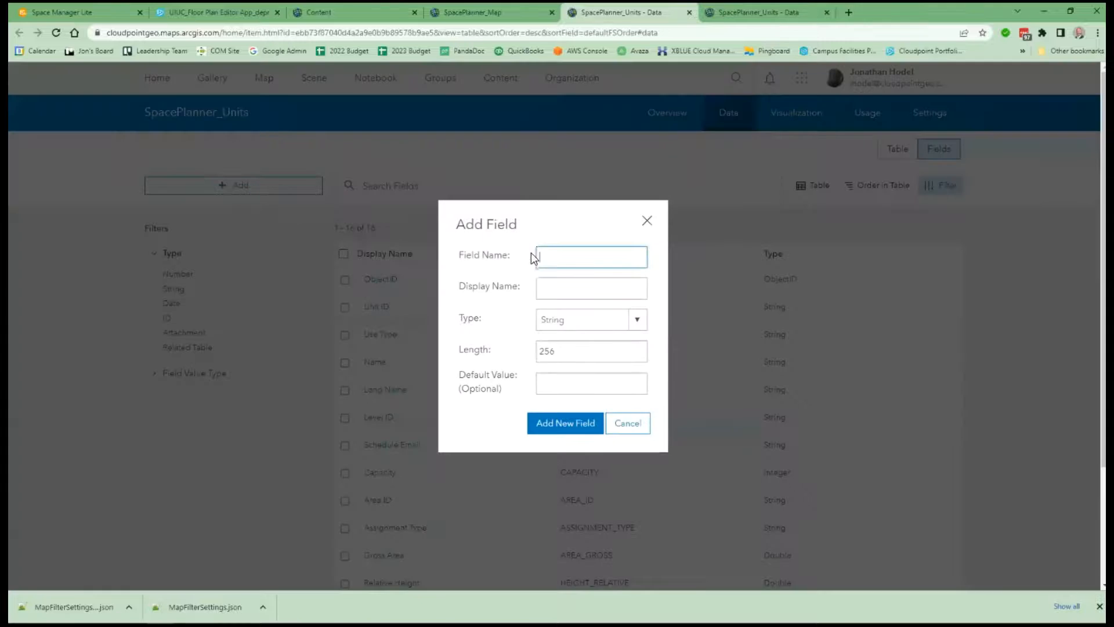
type("Department")
key("Tab")
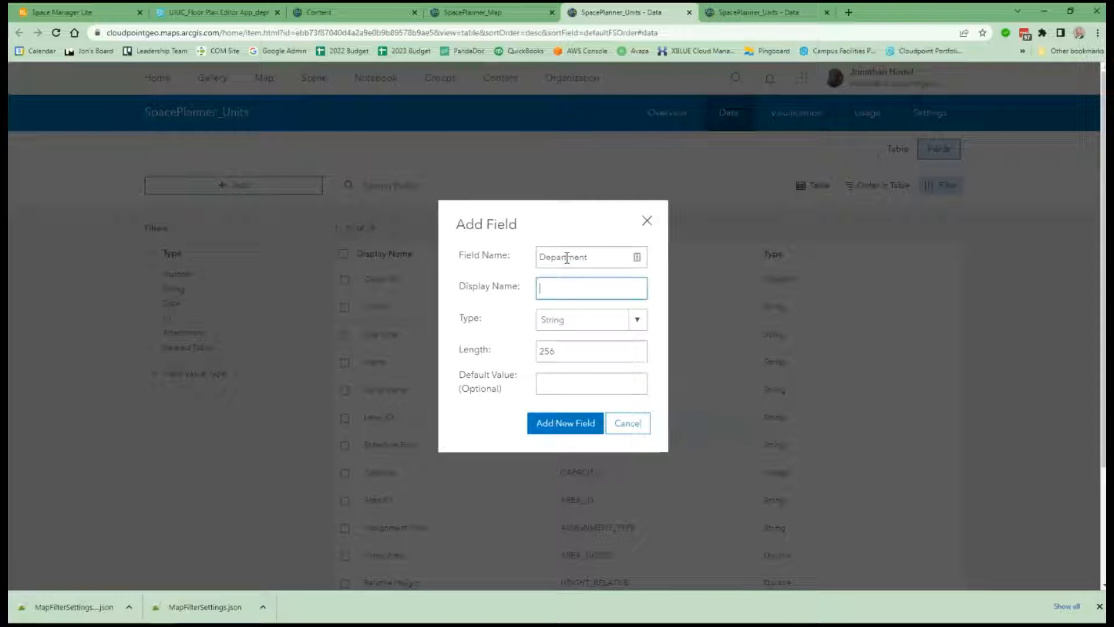
left_click(563, 423)
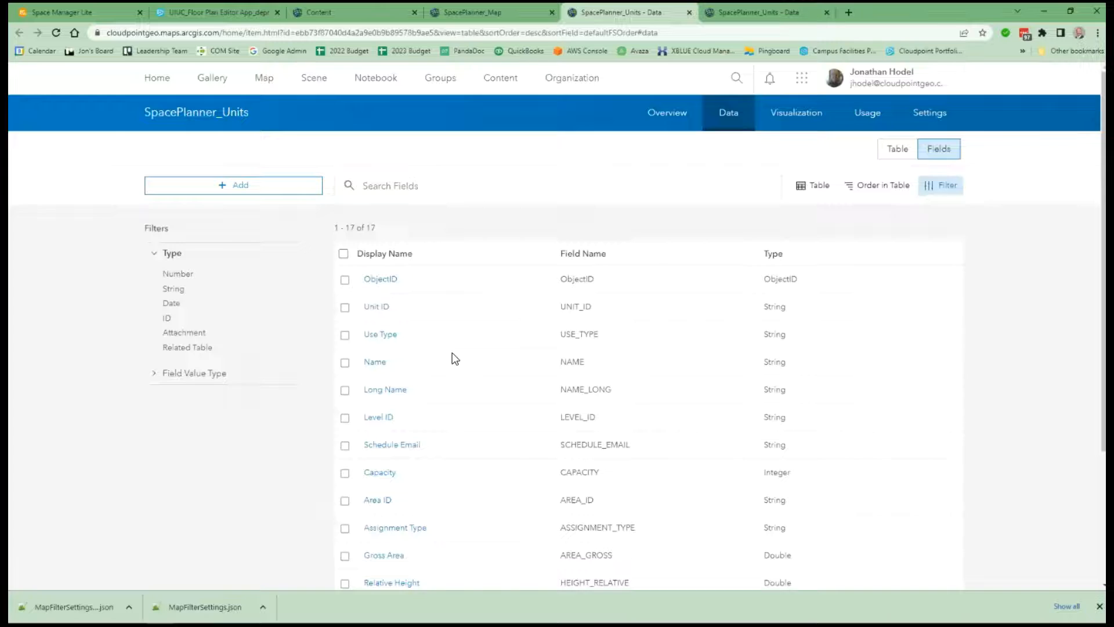
Start a list of values for the Department field with Engineering and Business as both labels and codes
scroll(453, 356, "down", 3)
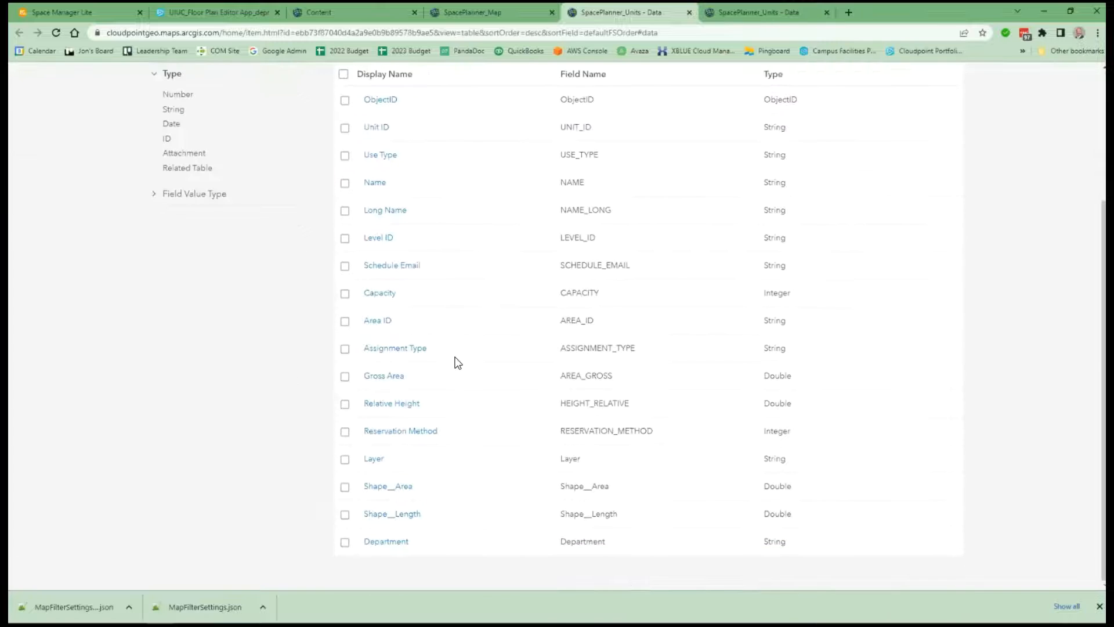
left_click(388, 541)
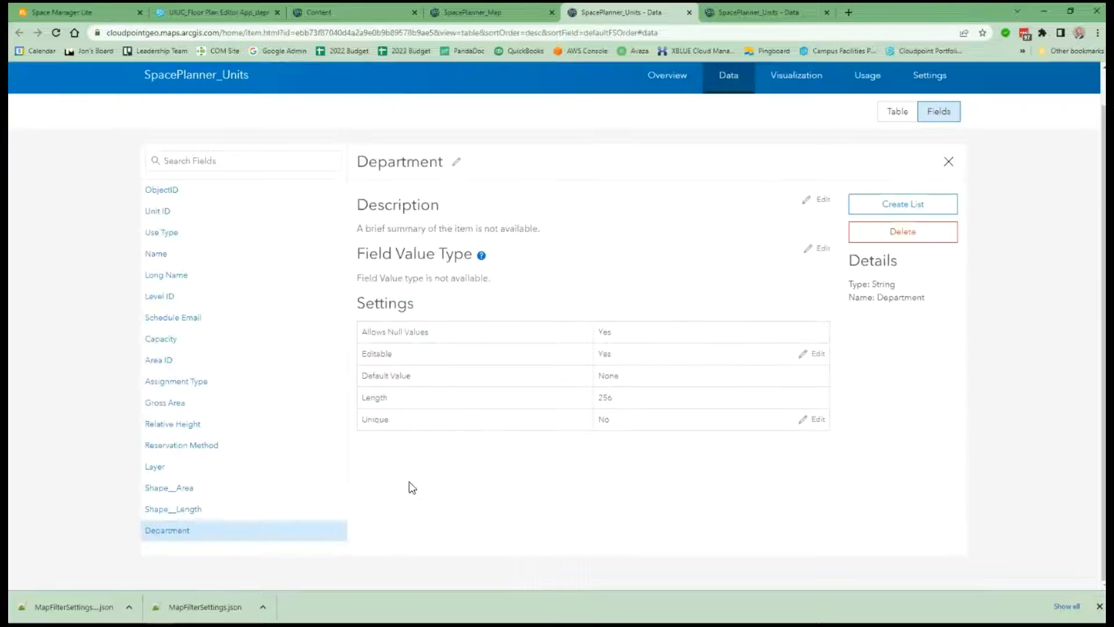
left_click(885, 212)
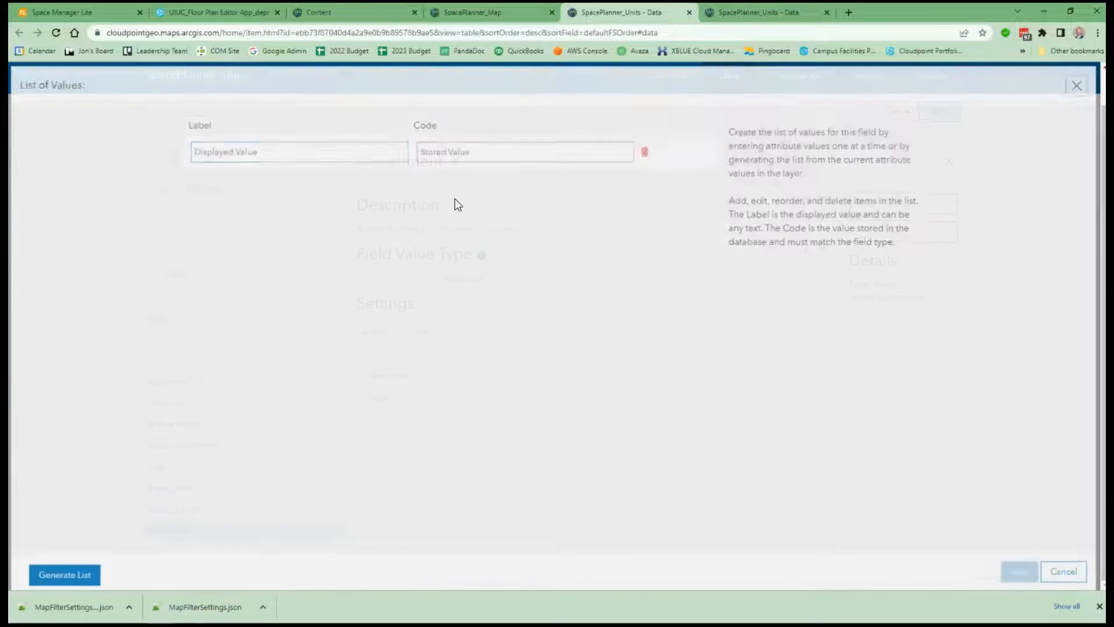
left_click(293, 147)
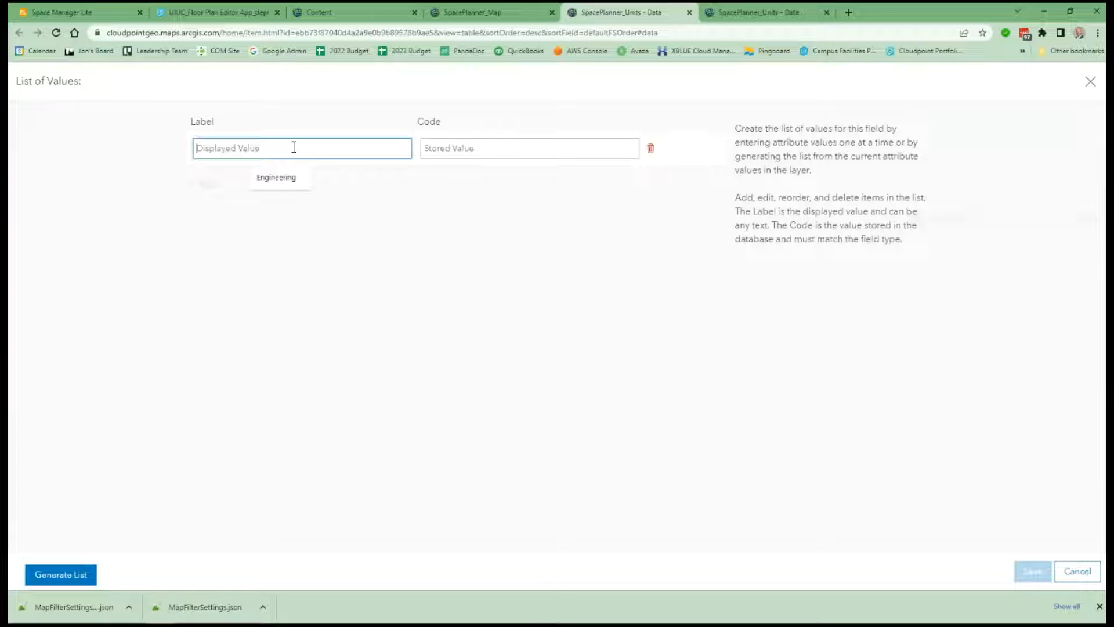
left_click(281, 179)
left_click(442, 157)
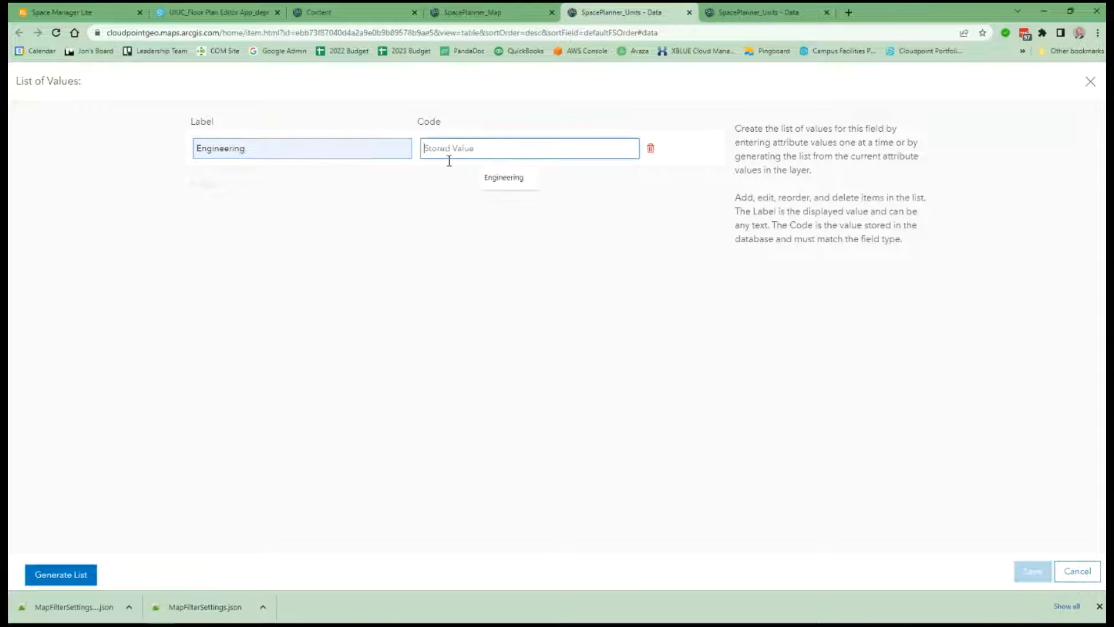
left_click(495, 179)
left_click(204, 185)
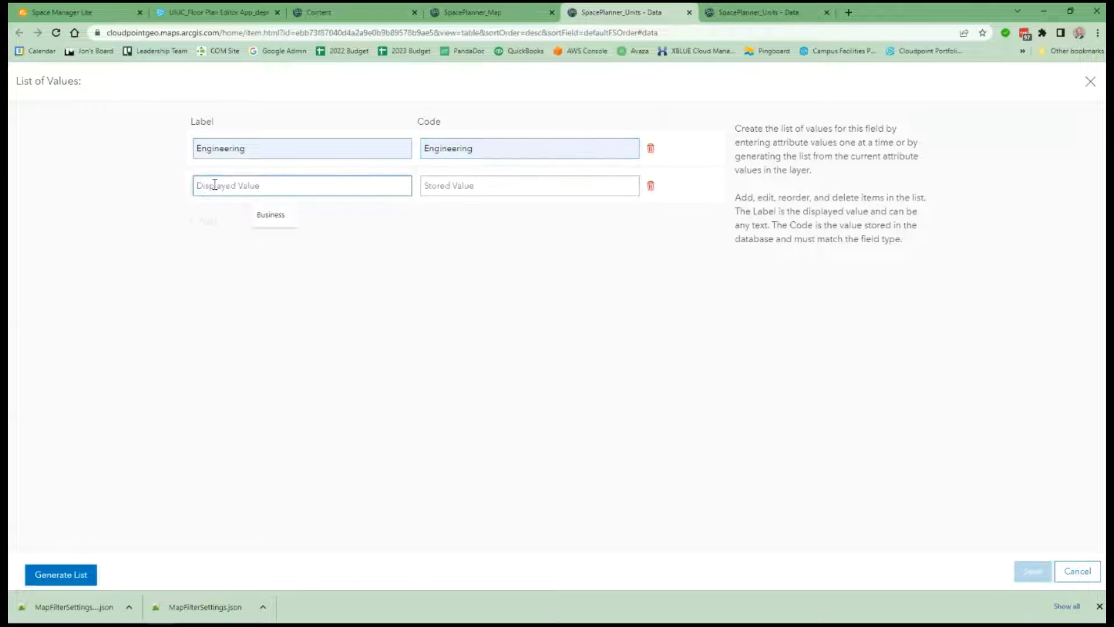
left_click(272, 216)
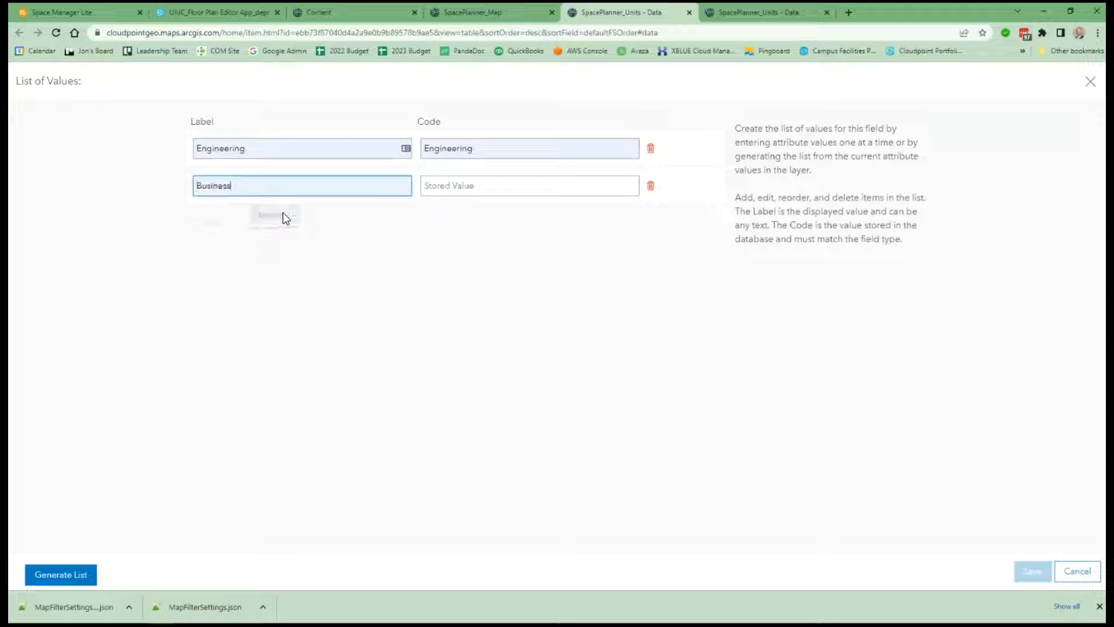
left_click(440, 189)
left_click(493, 223)
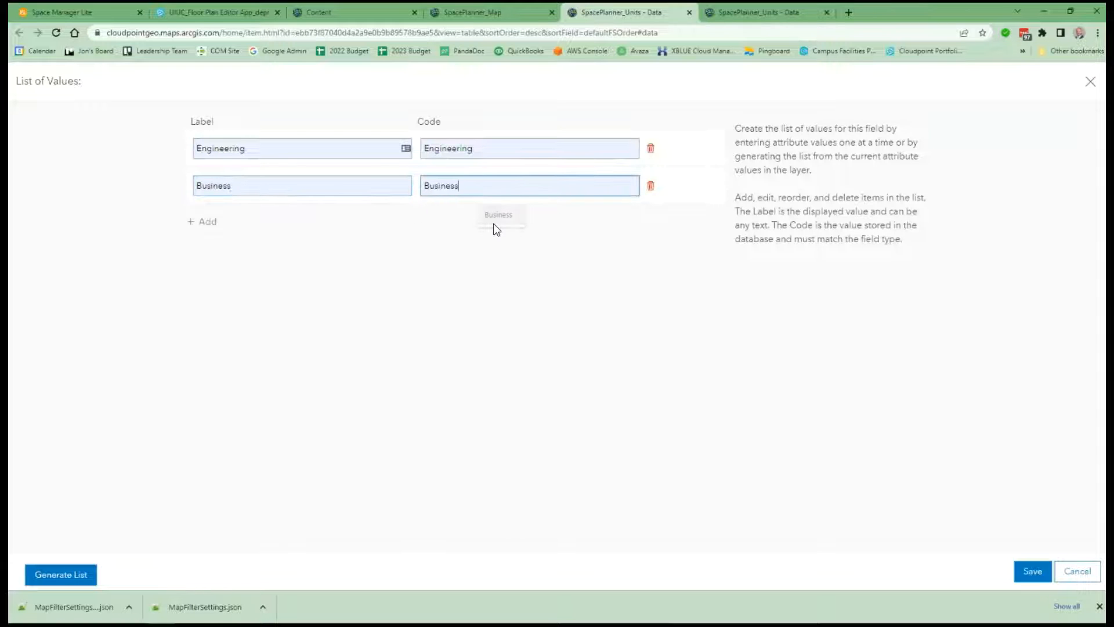
Add Medicine and Unassigned as labels and codes to the Department list, save it, and return to the field list
left_click(208, 222)
left_click(215, 224)
left_click(267, 251)
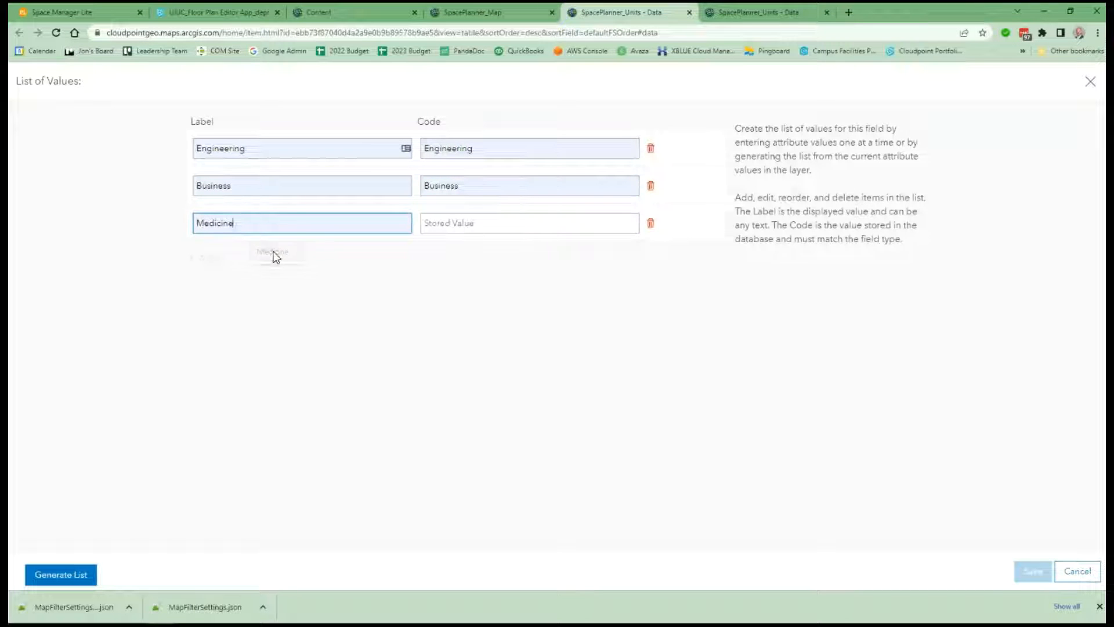
left_click(436, 230)
left_click(480, 255)
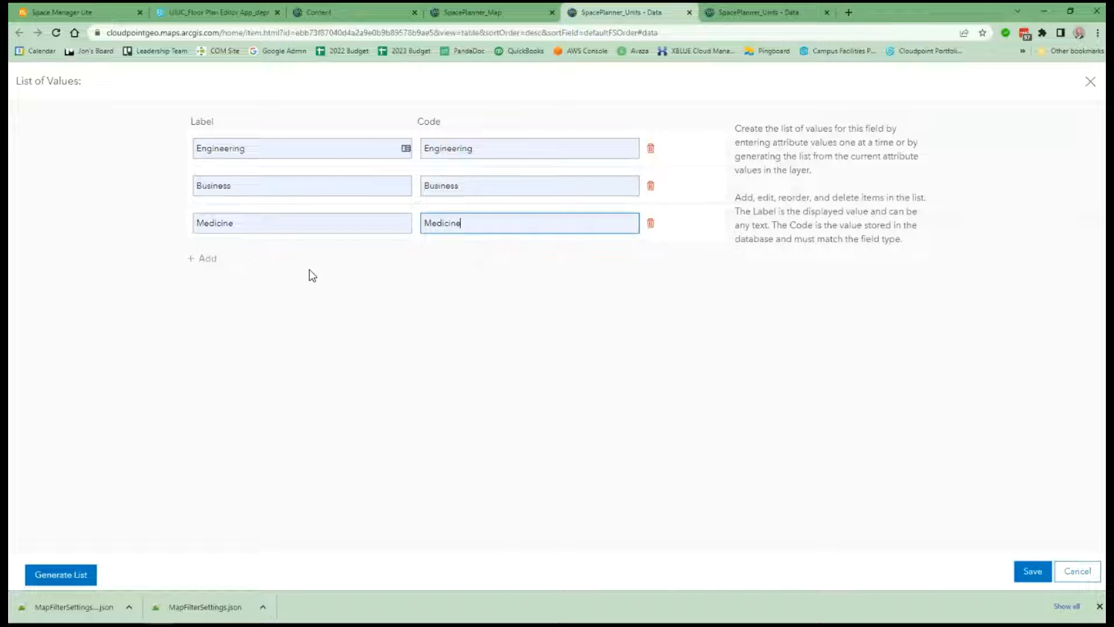
left_click(208, 265)
left_click(226, 264)
left_click(276, 311)
left_click(441, 261)
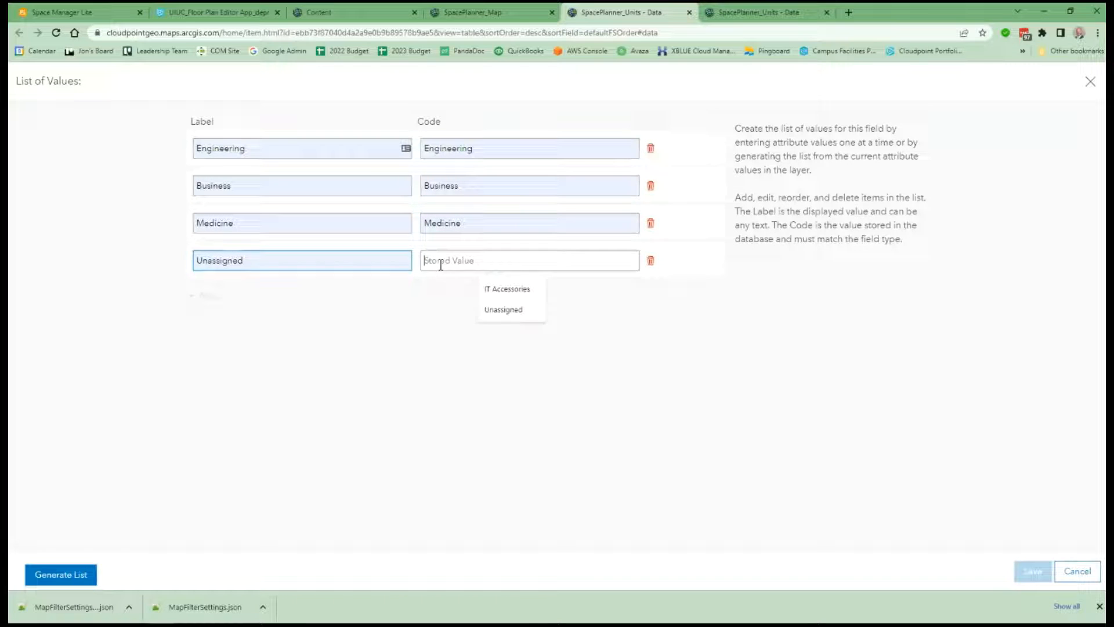
left_click(487, 311)
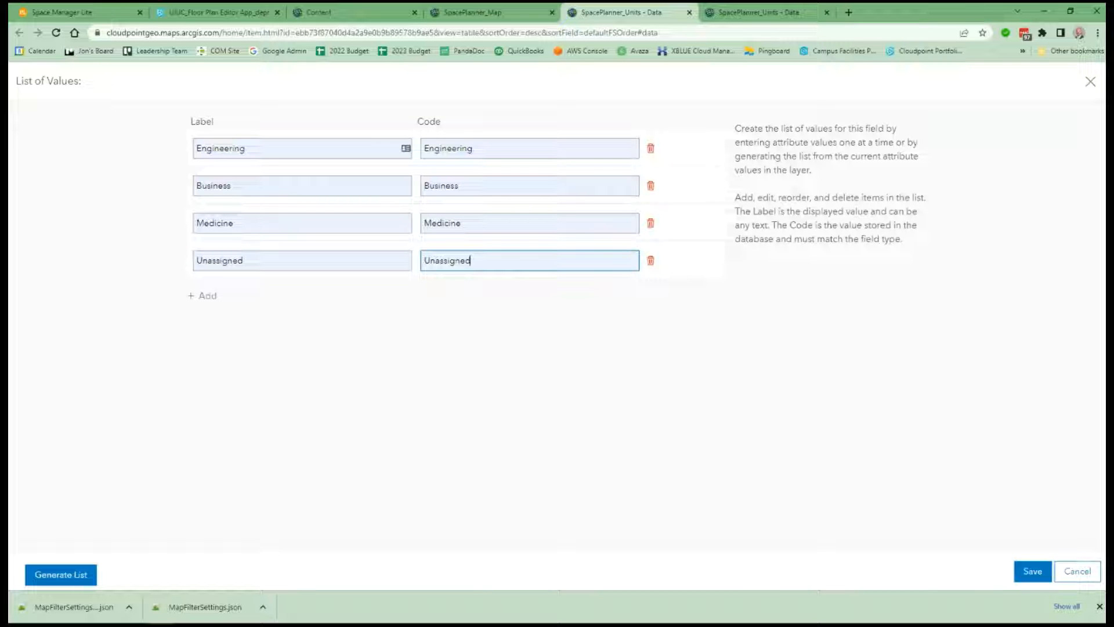
left_click(1033, 571)
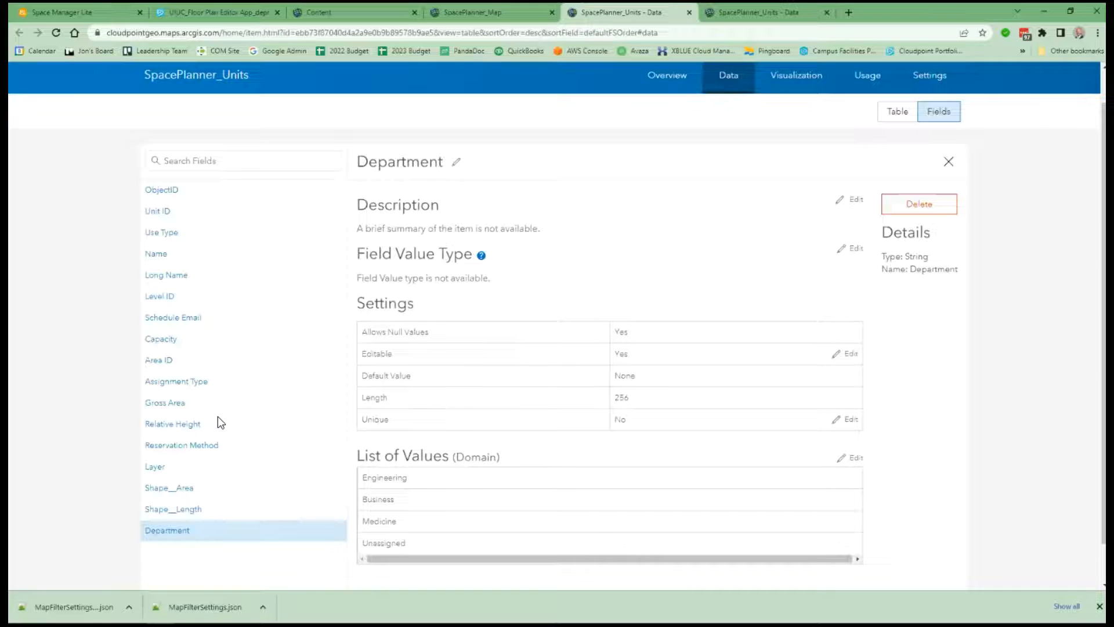
scroll(219, 423, "down", 1)
key("Escape")
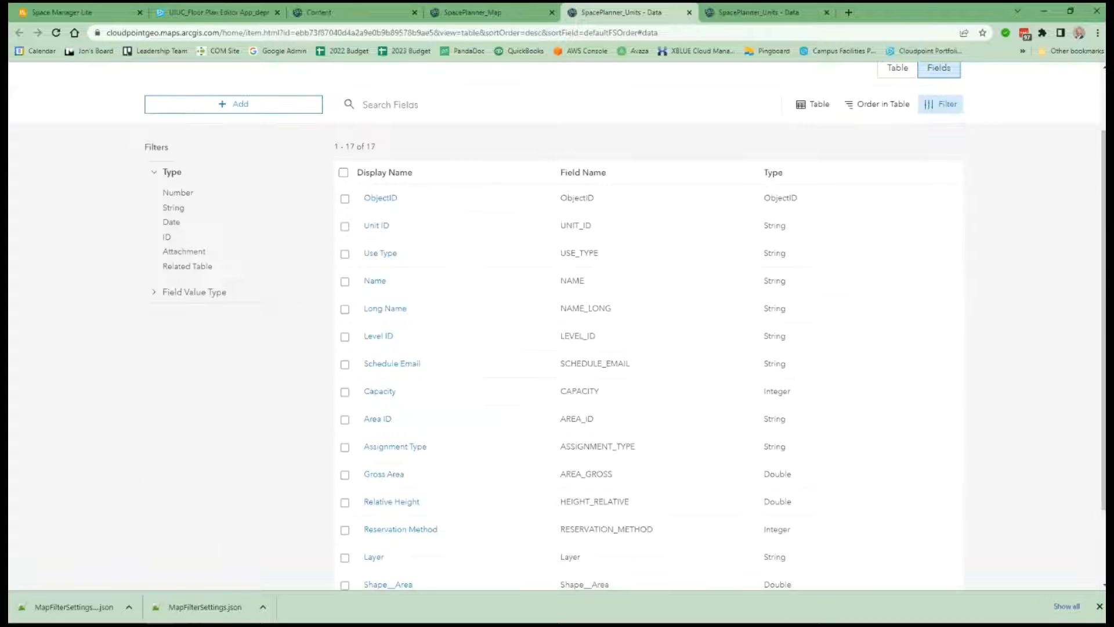
Add a String field named Space_Ownership with a length of 256 to the Units layer
left_click(239, 105)
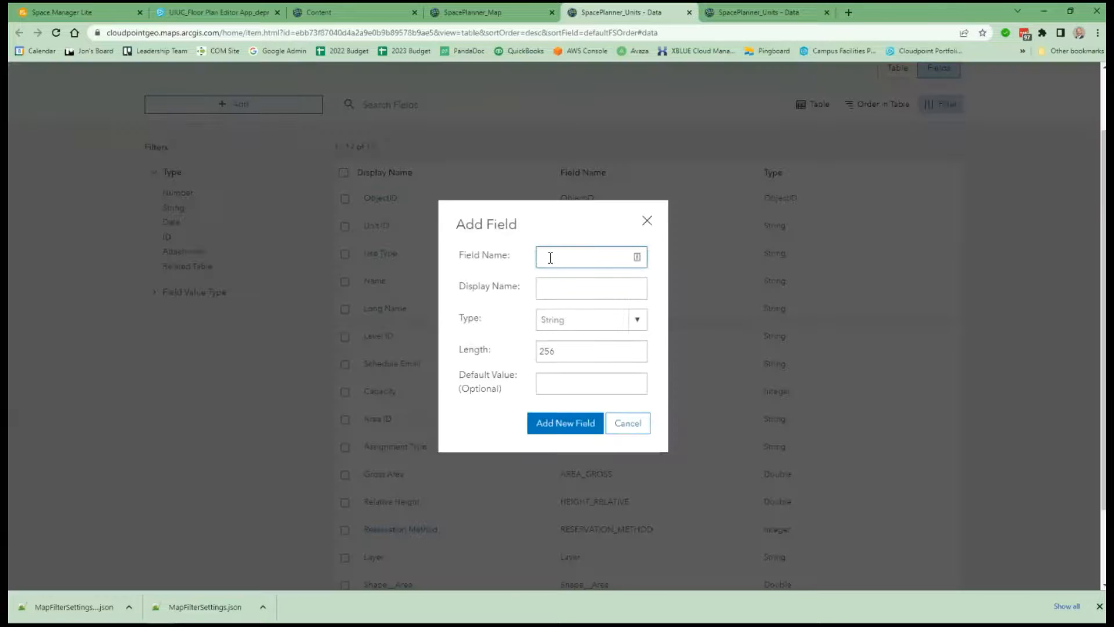
type("Space_Ownership")
left_click(579, 425)
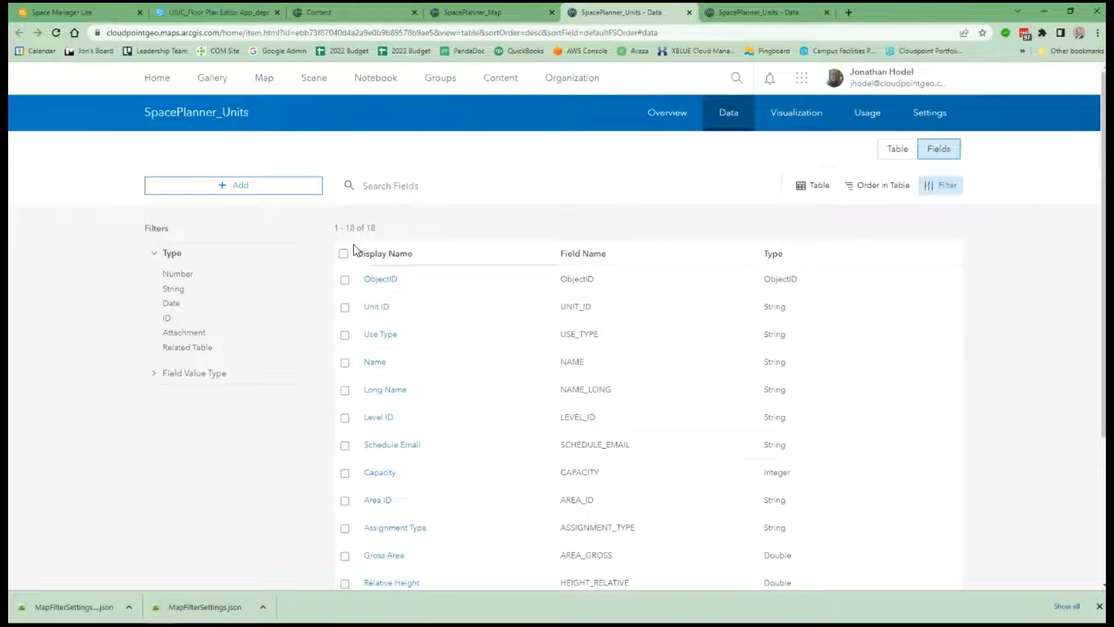
Start a list of values for the Space_Ownership field with Owned and Leased as both labels and codes
scroll(454, 362, "down", 3)
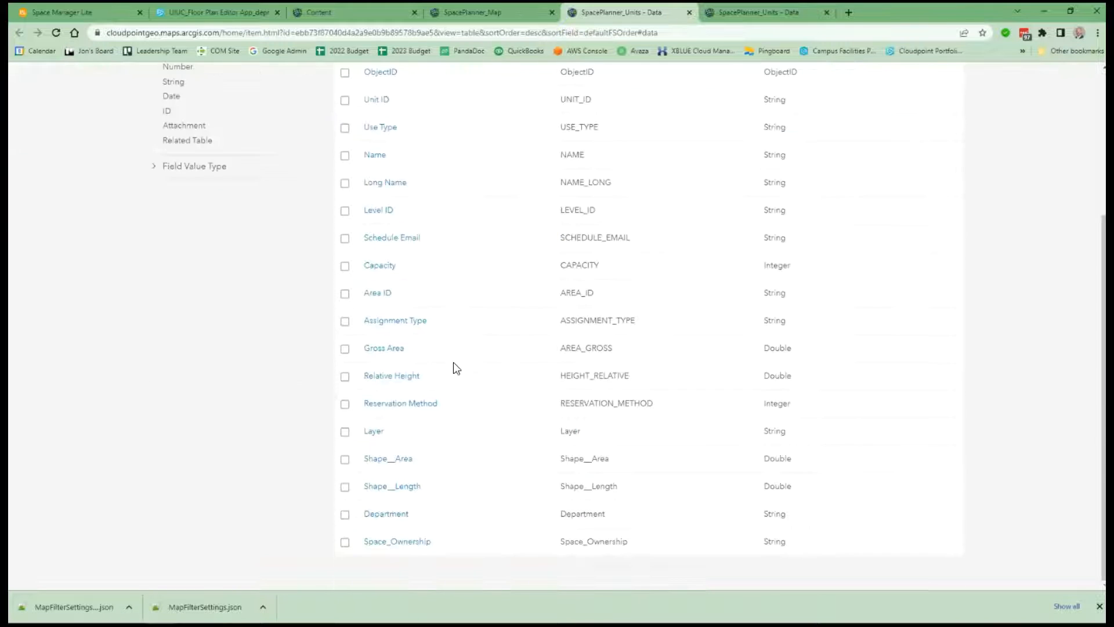
left_click(420, 545)
left_click(904, 183)
left_click(271, 151)
type("Owned")
key("Tab")
type("Owned")
key("Tab")
key("Tab")
key("Return")
type("Leased")
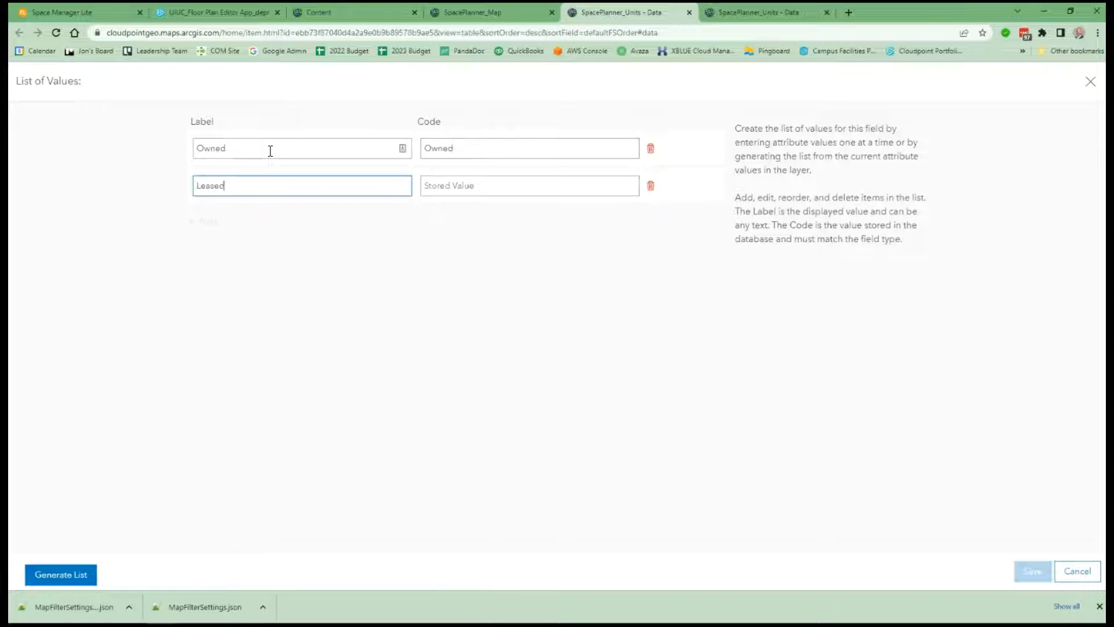
key("Tab")
type("Leased")
Add Other as label and code to the Space_Ownership list, save it, and return to the field list
key("Tab")
key("Tab")
key("Return")
type("Other")
key("Tab")
type("Other")
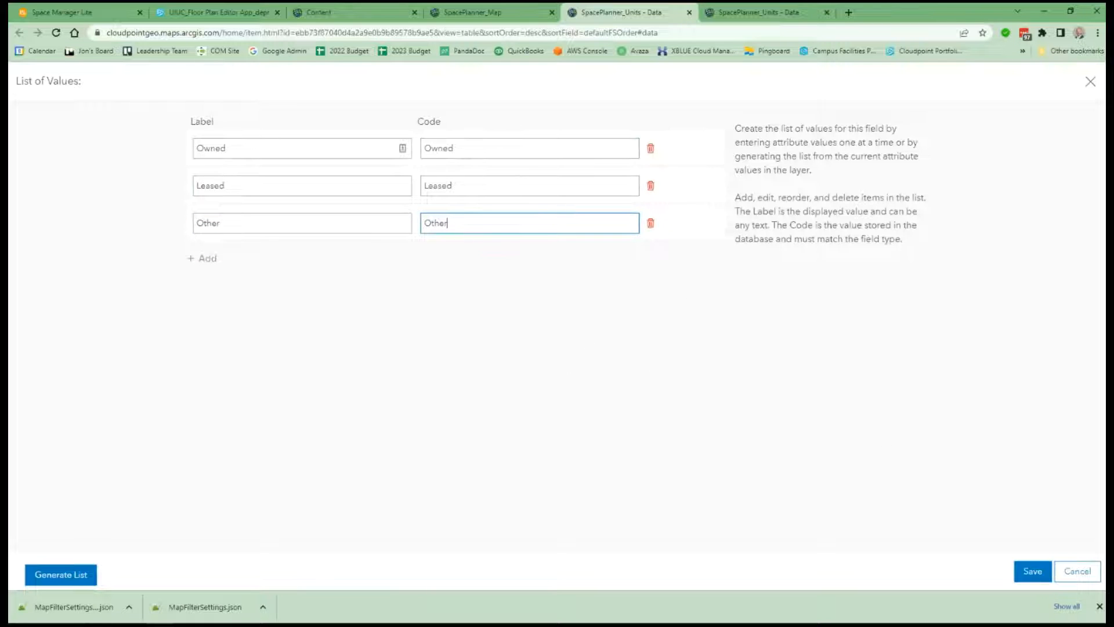
left_click(1034, 572)
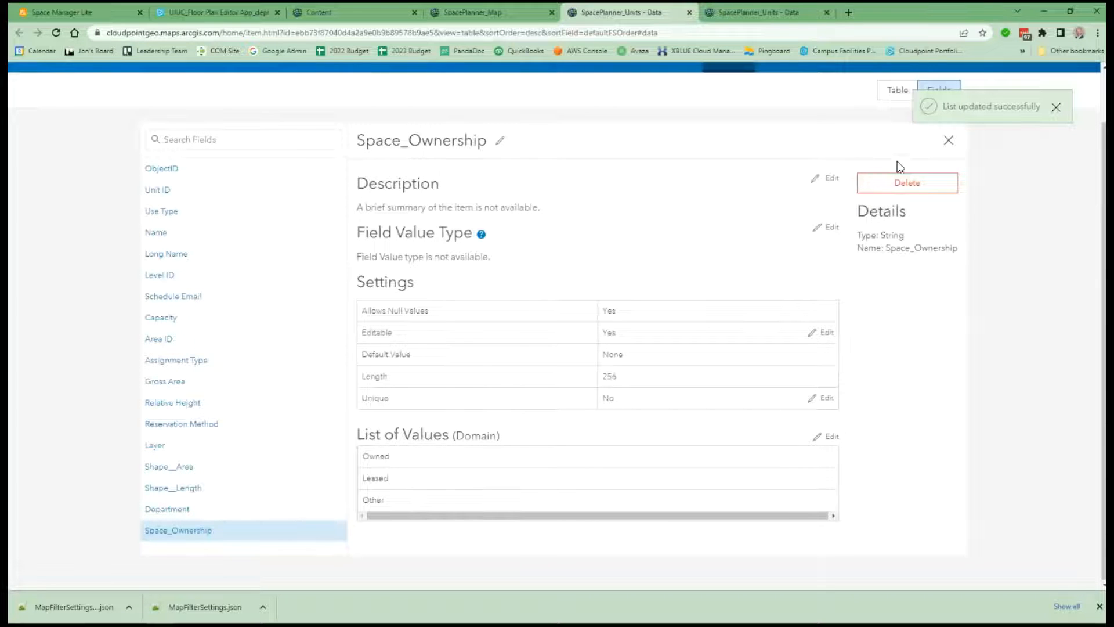
key("Escape")
Add a field named Net_Area of type Double to the Units layer and check it in the field list
left_click(233, 129)
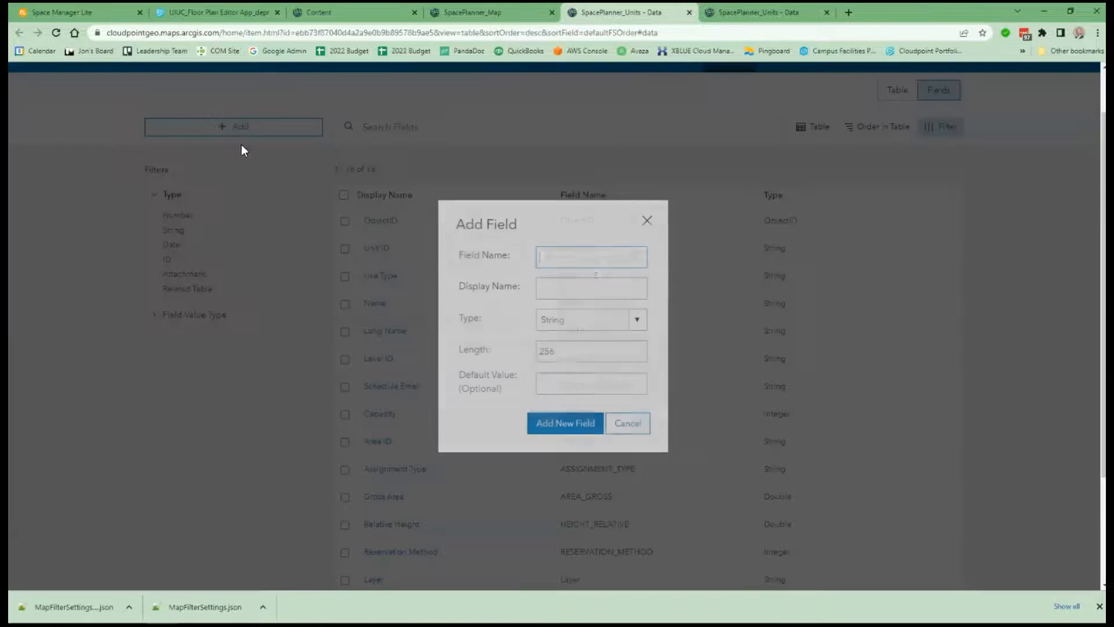
type("Net")
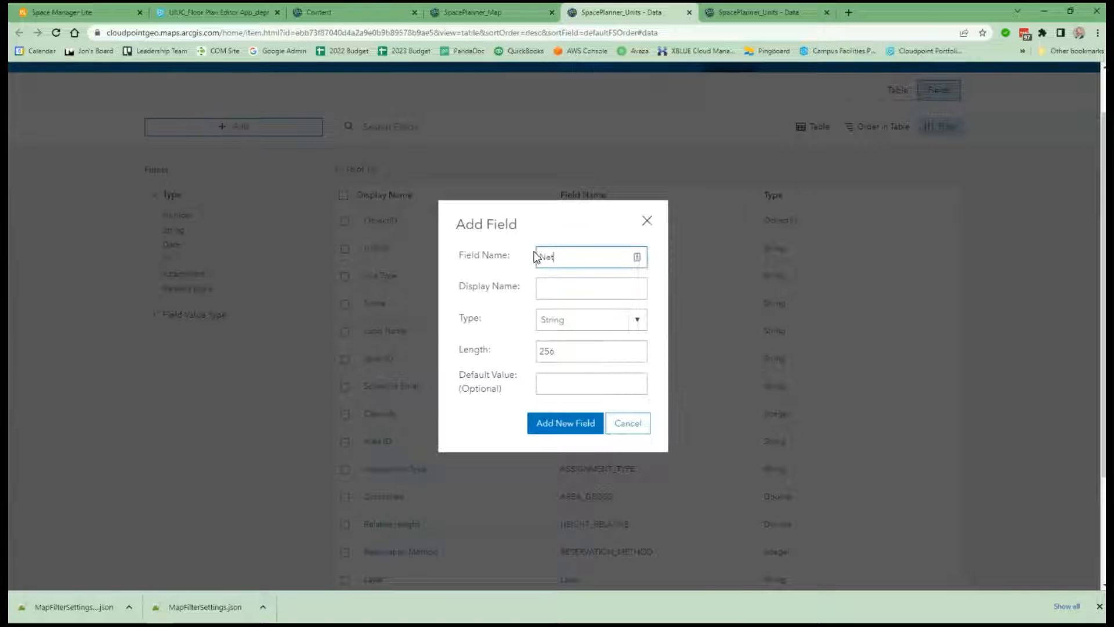
type("_Area")
key("Tab")
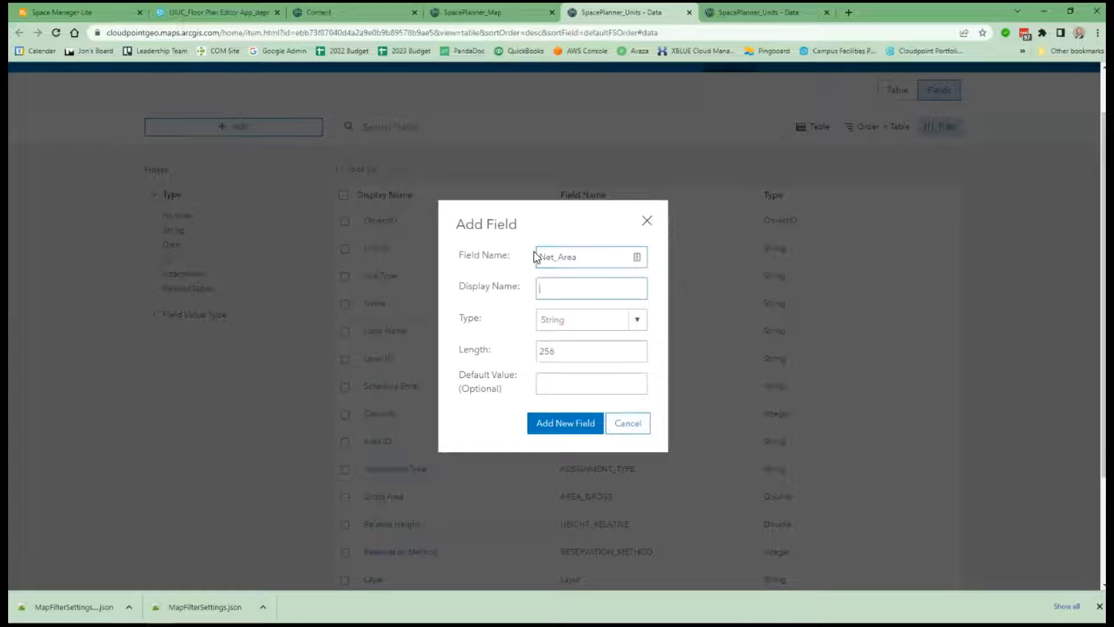
left_click(559, 324)
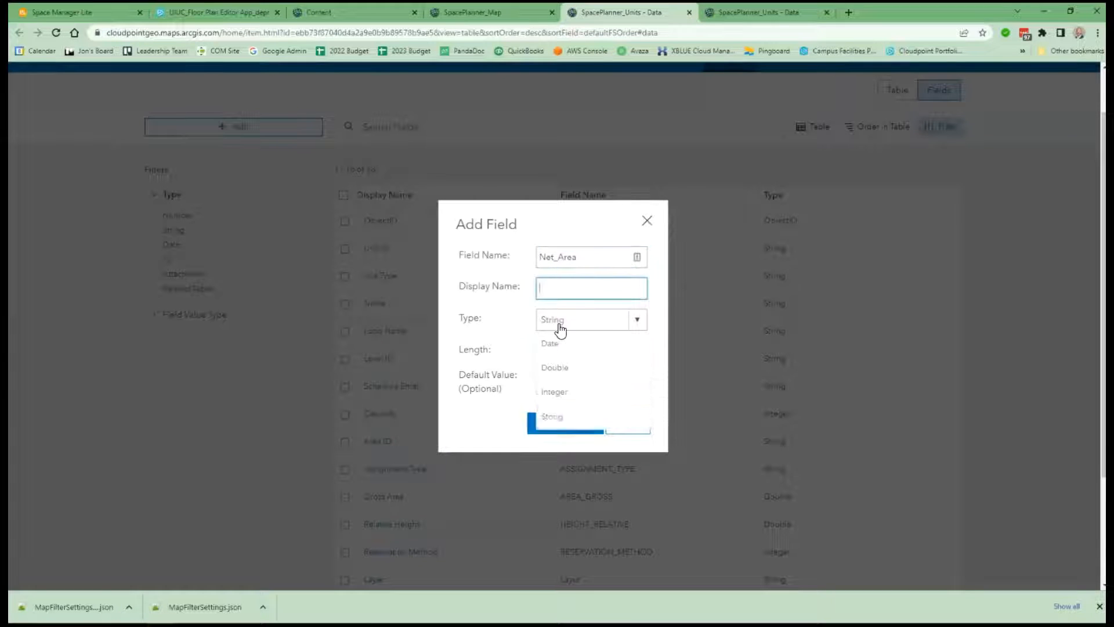
left_click(556, 372)
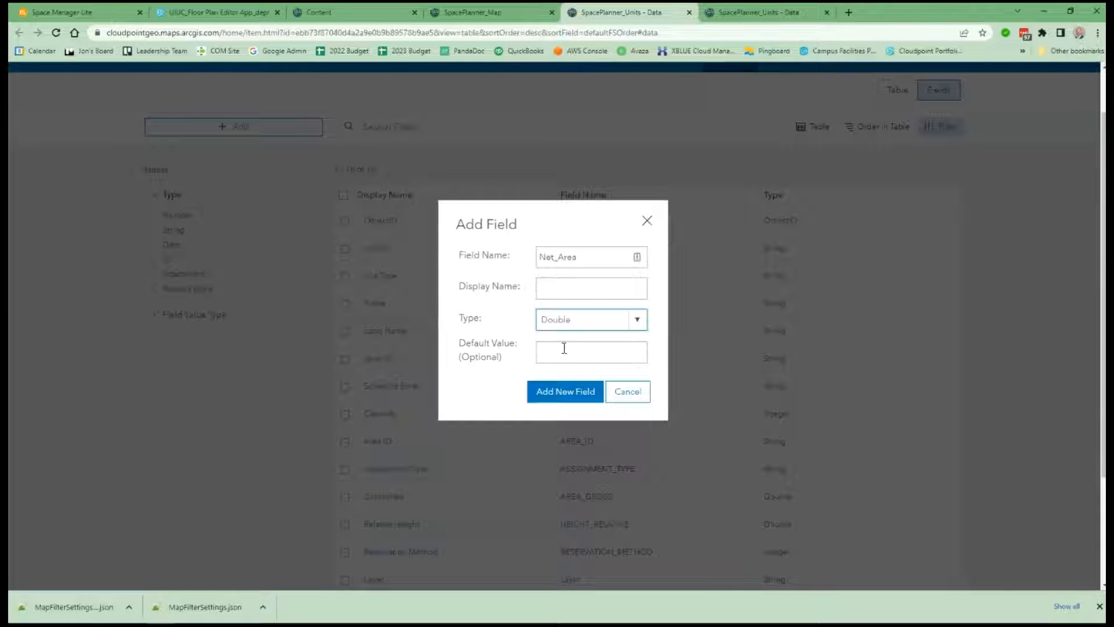
left_click(563, 394)
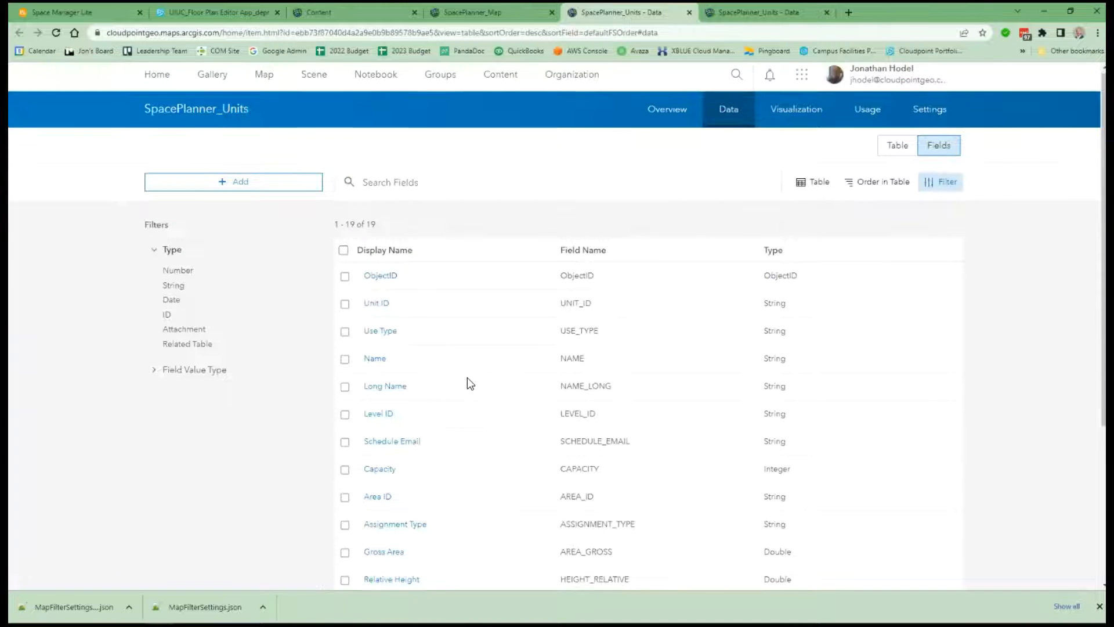
scroll(470, 383, "down", 4)
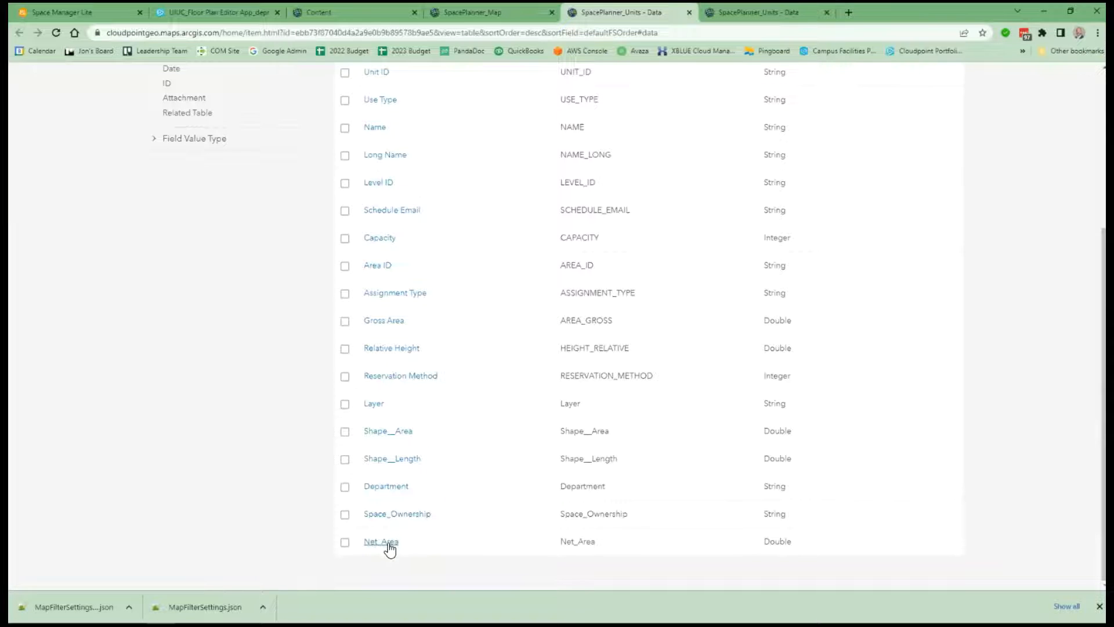
scroll(386, 543, "up", 4)
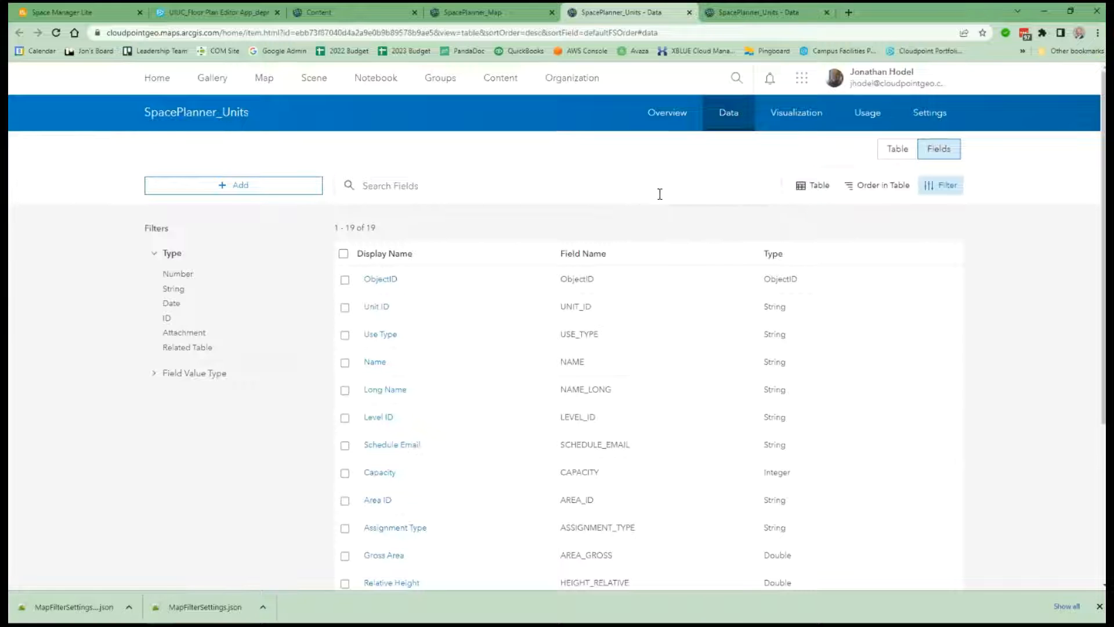
Open the Arcade calculator for the Net_Area field in the Units layer's attribute table
left_click(901, 155)
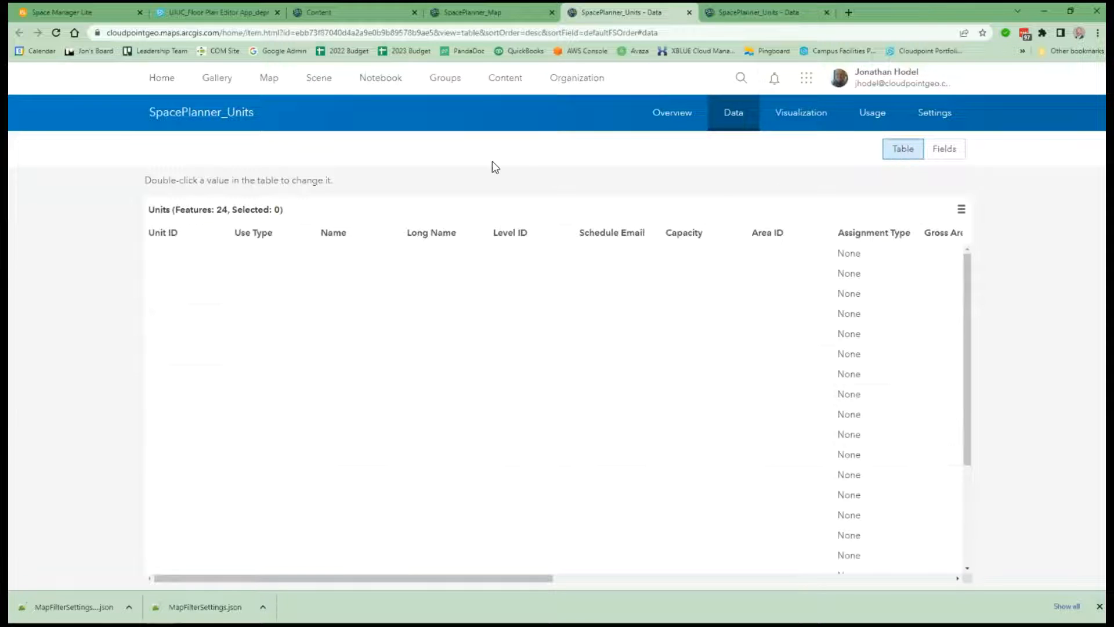
left_click_drag(284, 577, 703, 572)
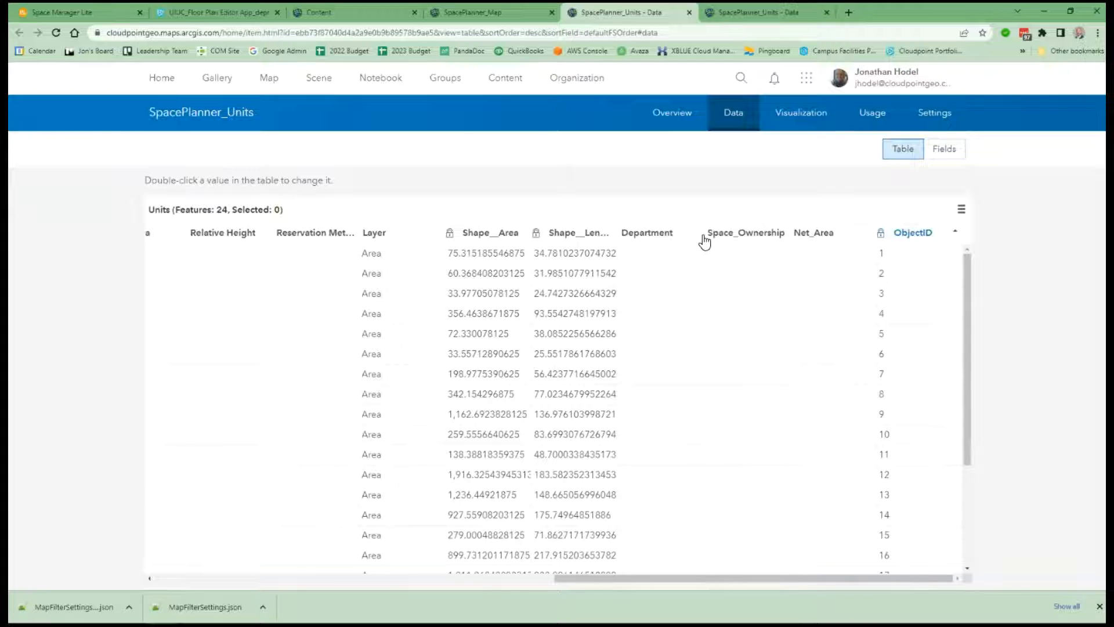
left_click(817, 238)
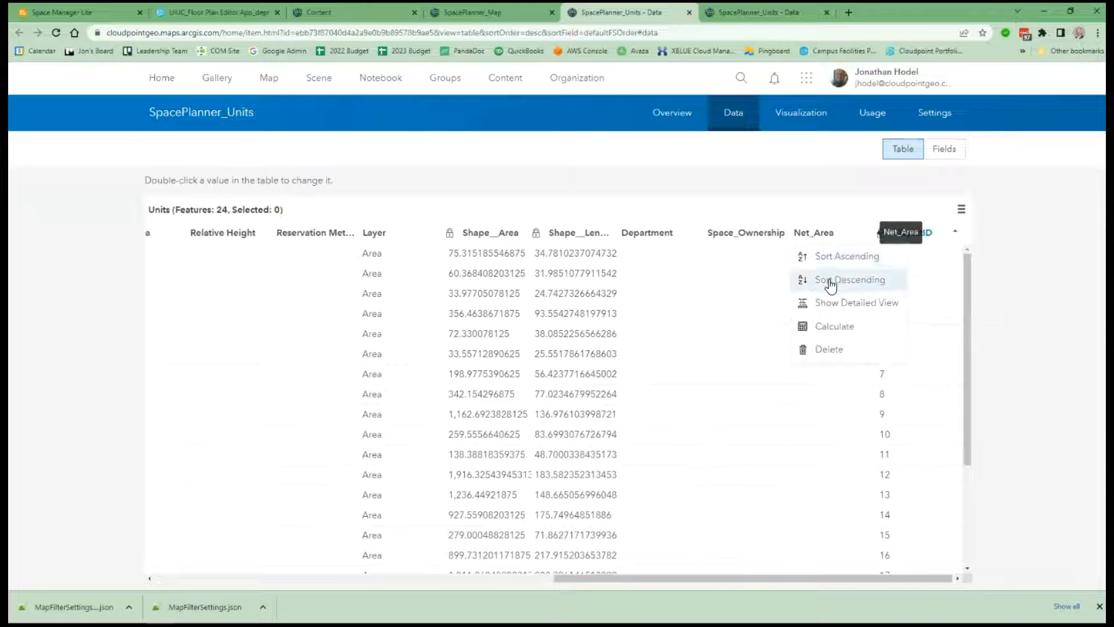
left_click(839, 330)
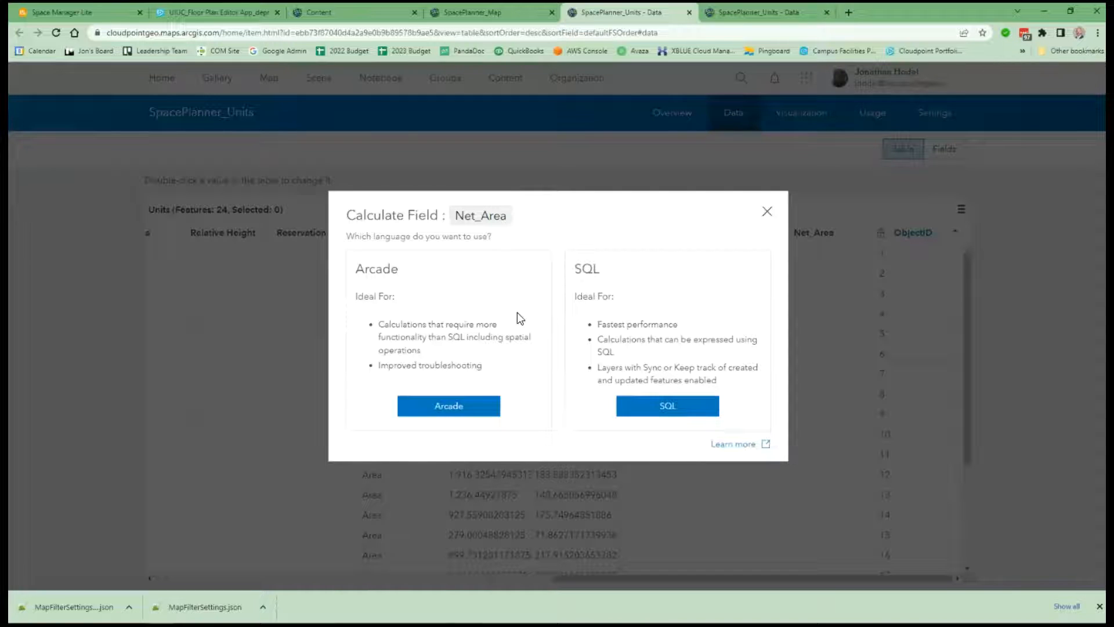
left_click(448, 408)
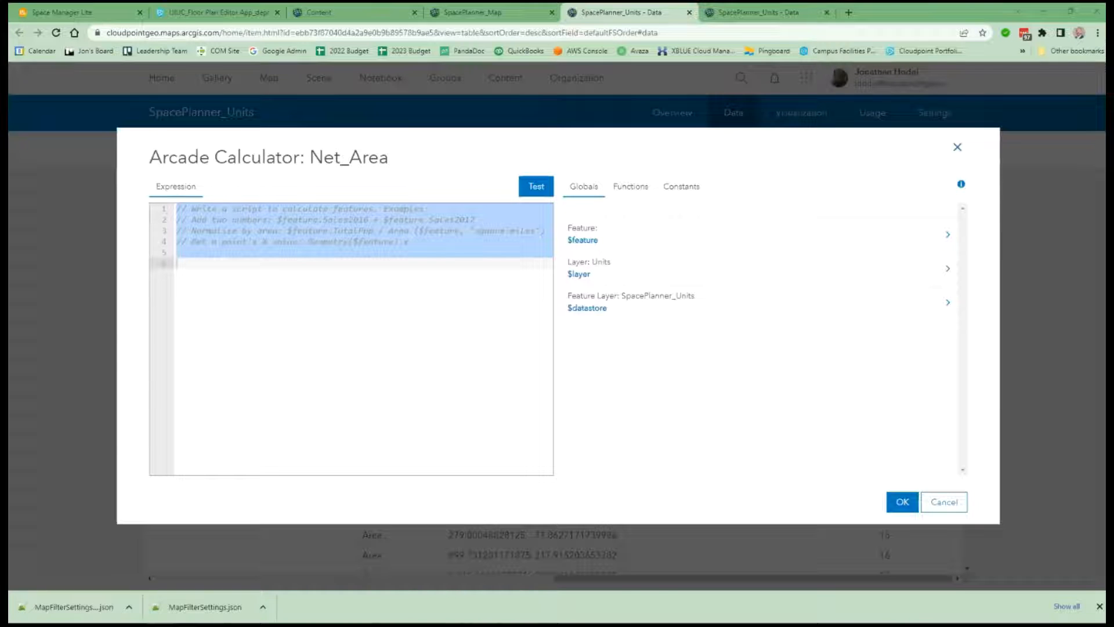
Test and run the expression Round(Area($feature, 'square-feet',),1) for Net_Area, reload the page, and check the field's values in the table
left_click(201, 284)
type("Round(Area($feature, 'square-feet',),1)")
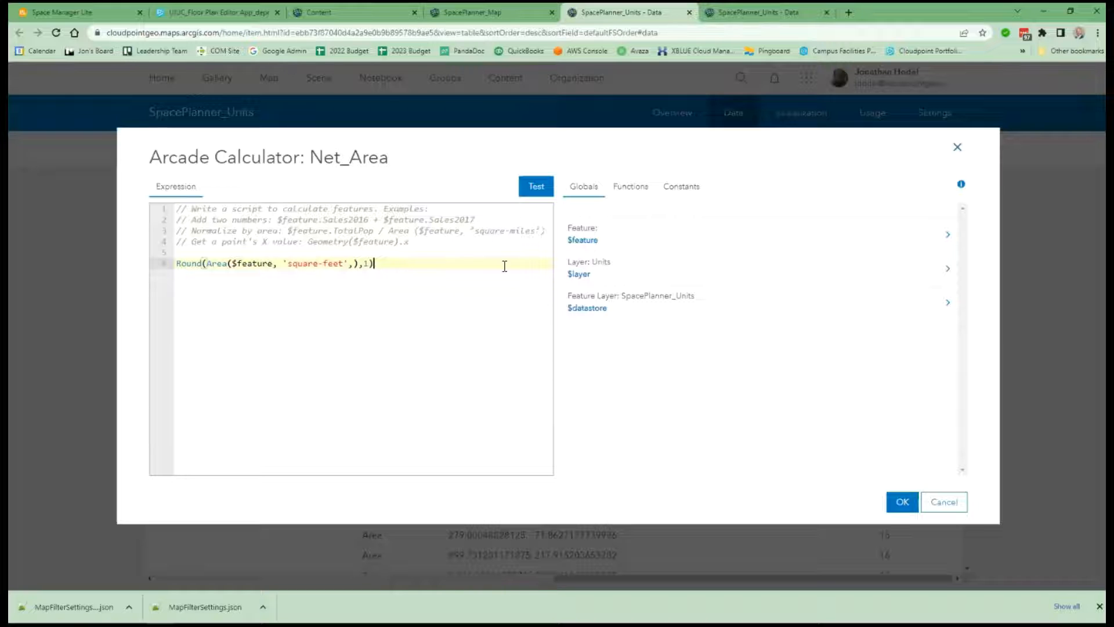
left_click(532, 192)
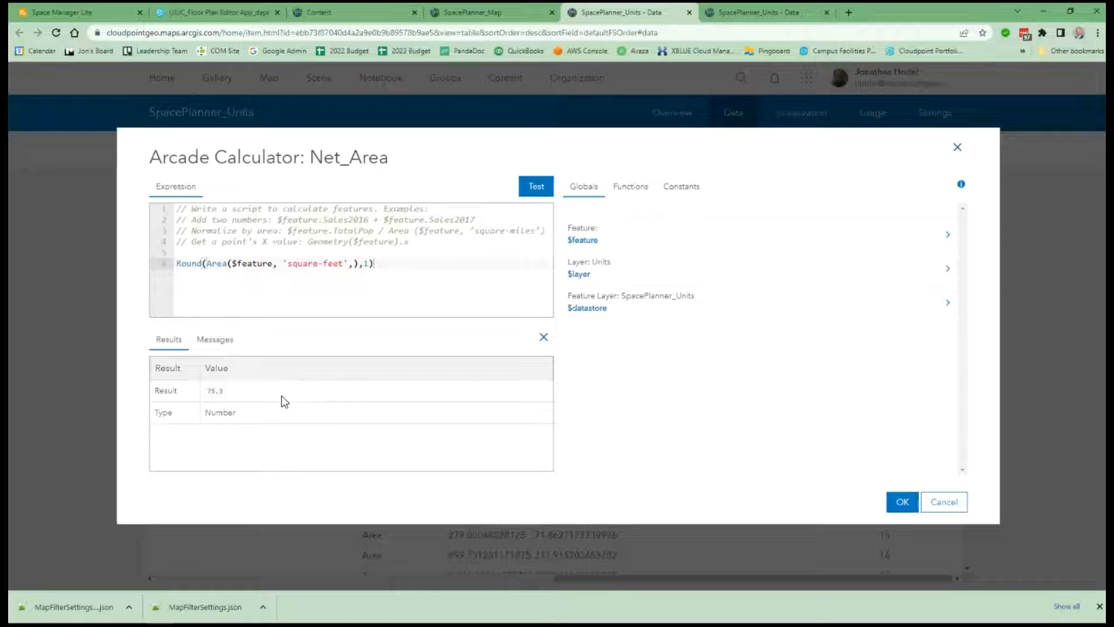
left_click(902, 502)
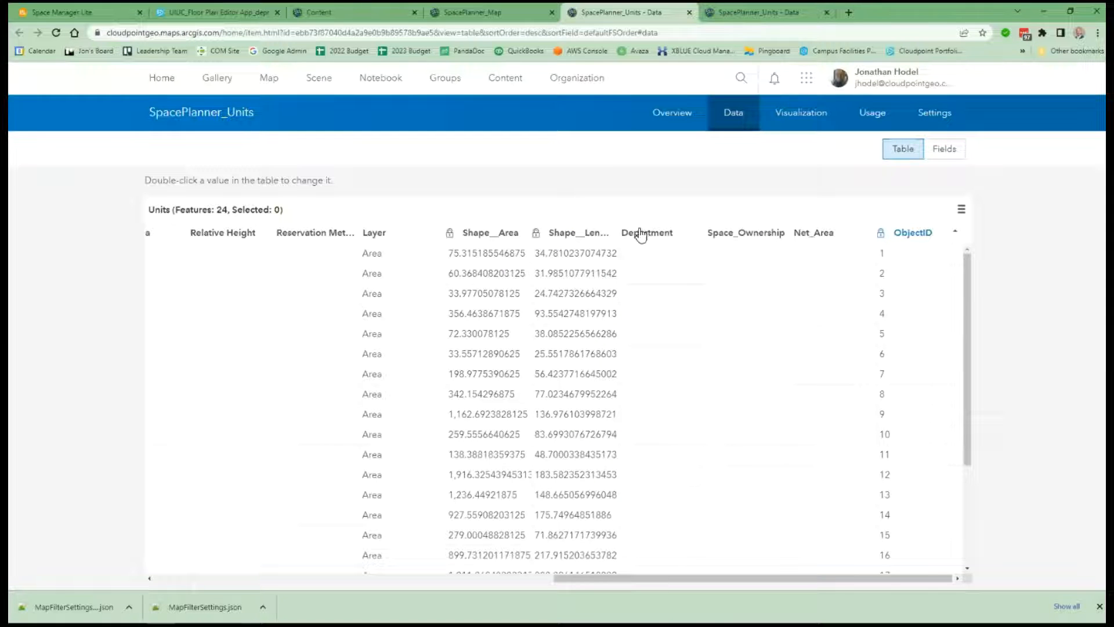
left_click(54, 35)
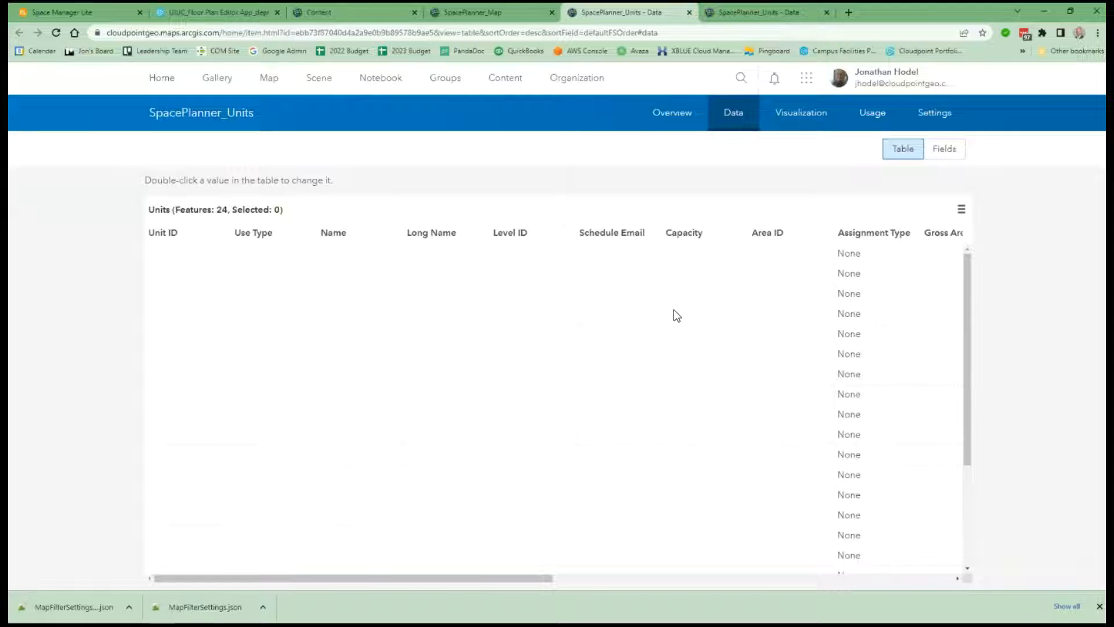
left_click_drag(458, 578, 859, 565)
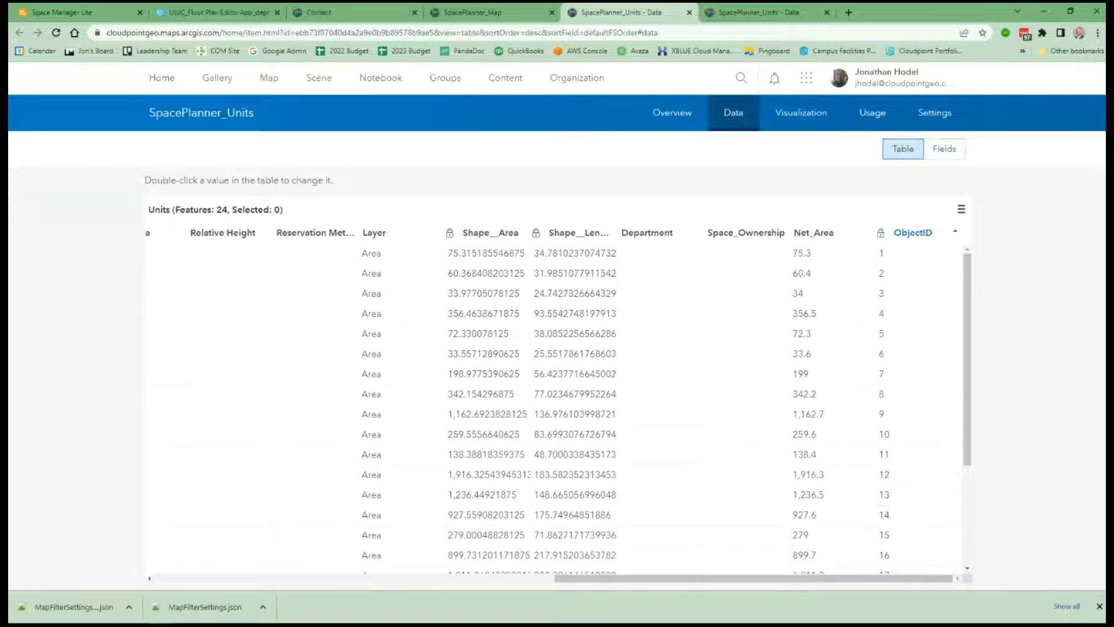
In SpacePlanner_Map, show the SpacePlanner Units legend and examine the editable attributes of the room in the building's western wing
left_click(481, 12)
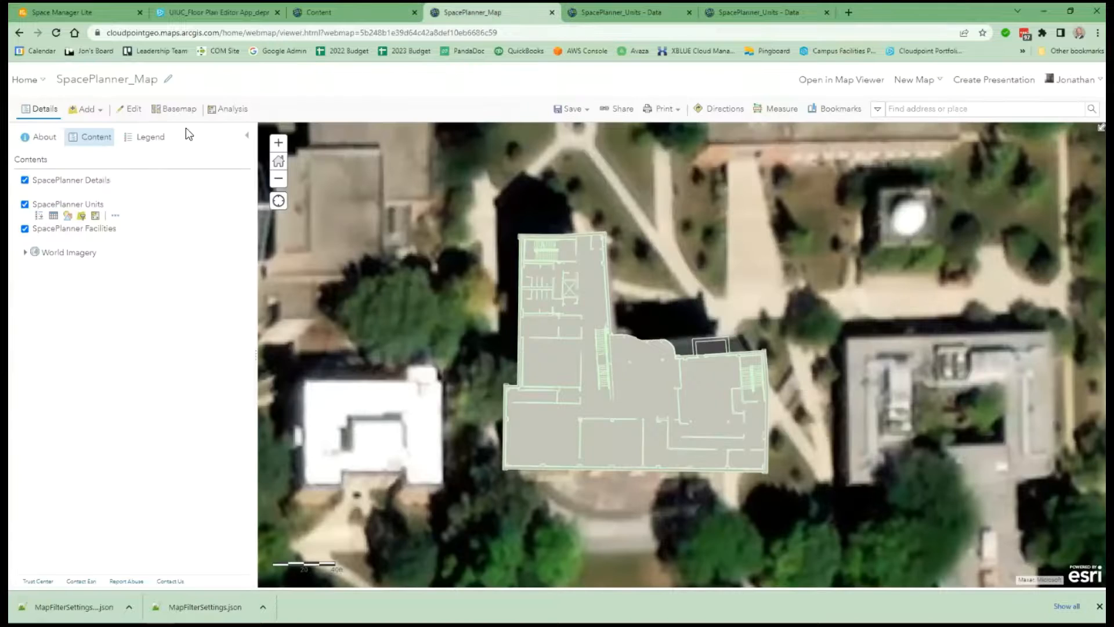
left_click(41, 217)
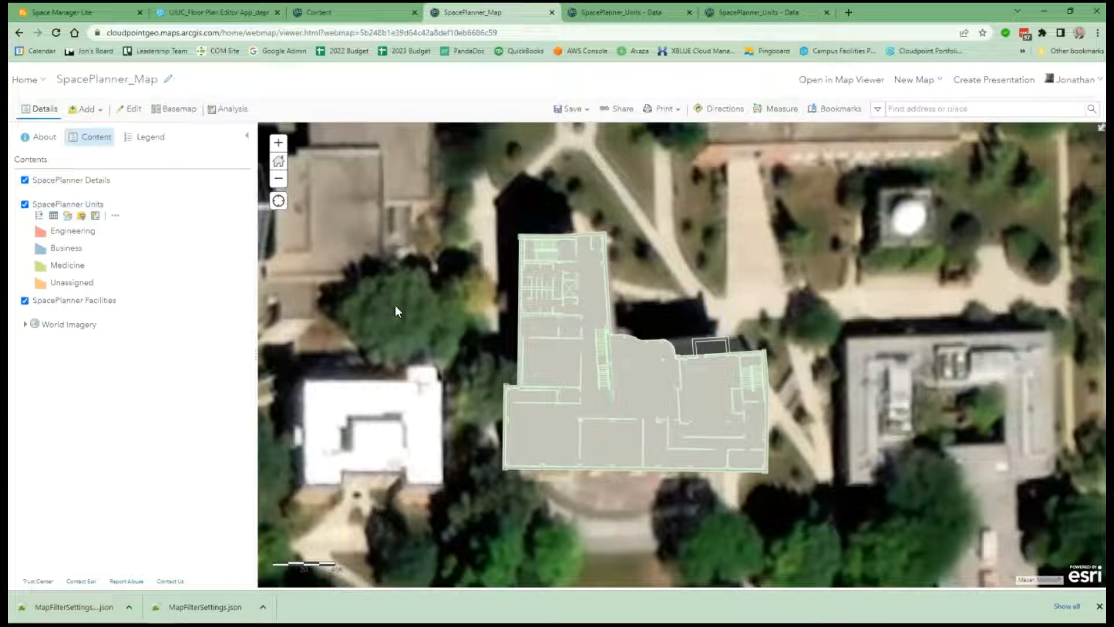
left_click(535, 350)
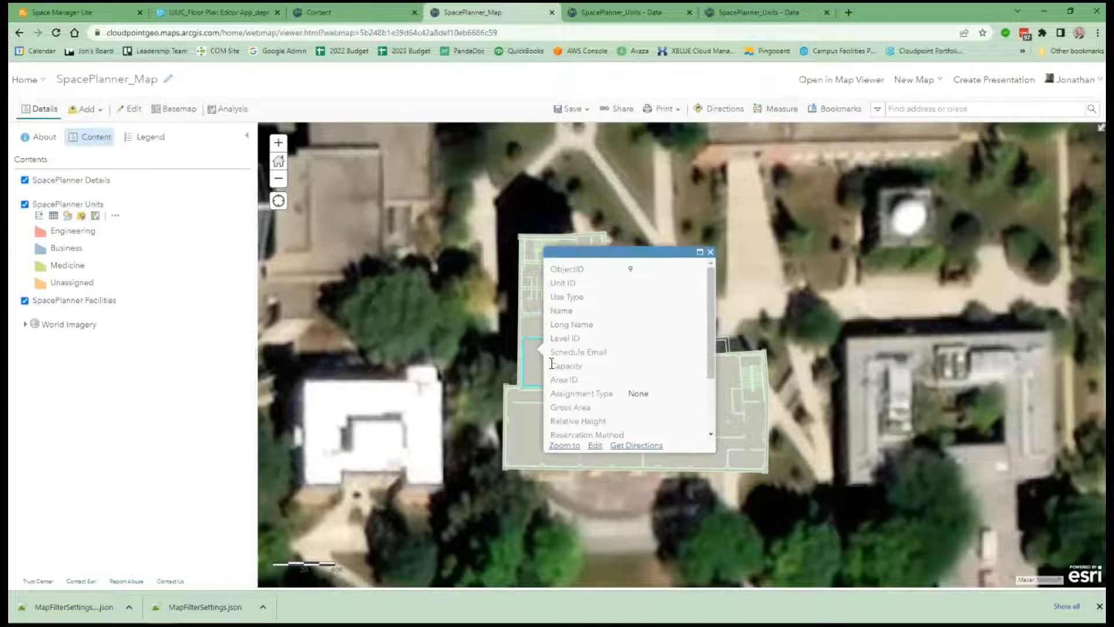
left_click(595, 446)
scroll(617, 400, "down", 3)
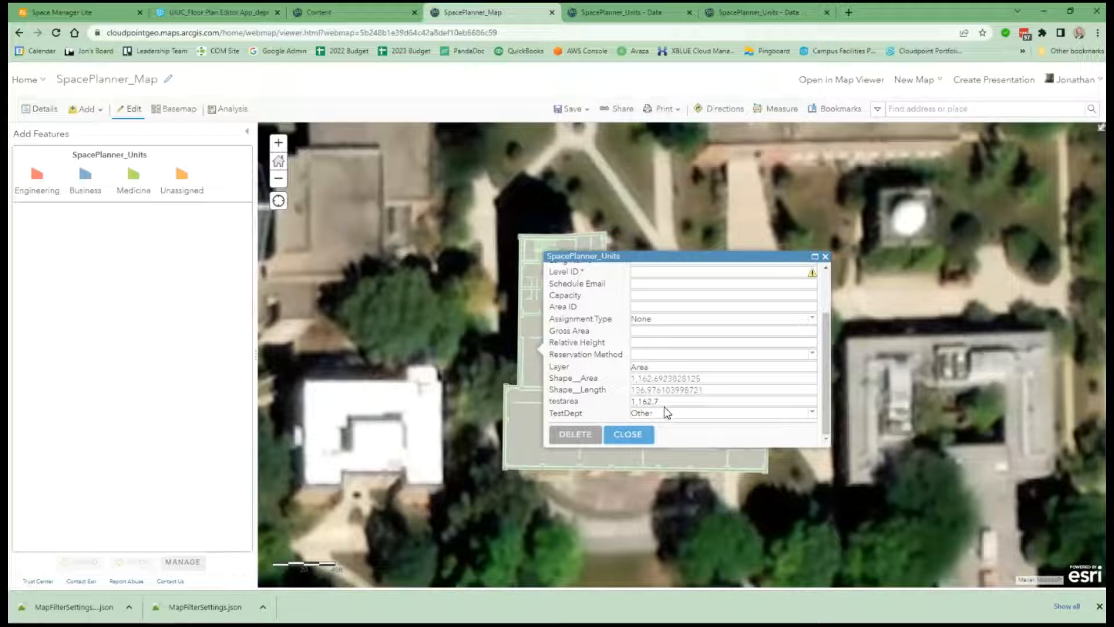
left_click(638, 437)
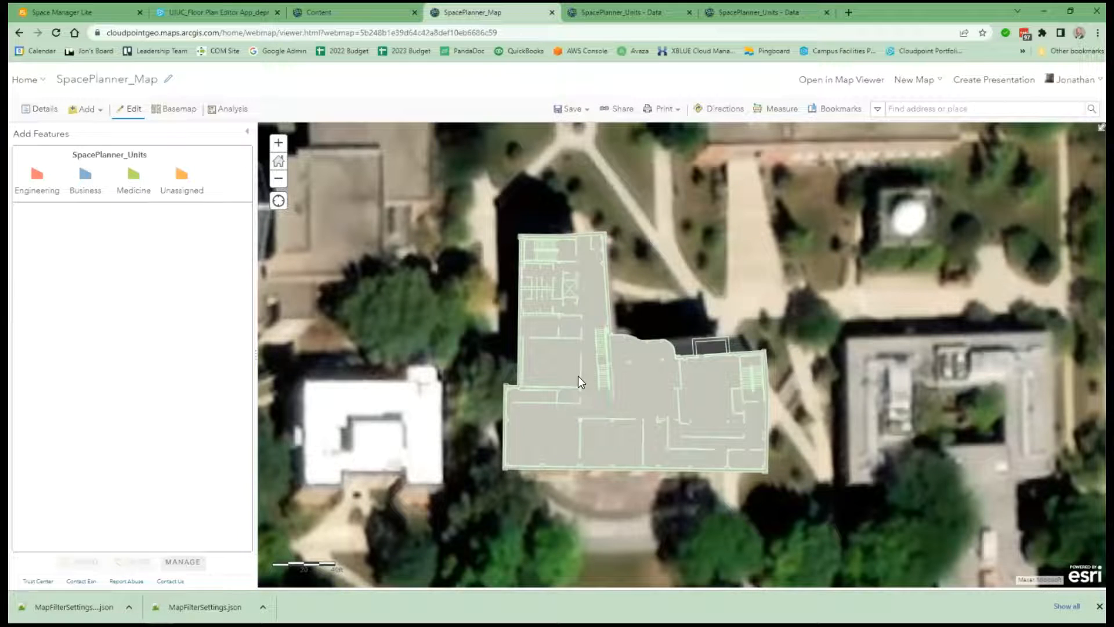
Set the same room's TestDept attribute to Engineering and close its attribute form
left_click(559, 372)
scroll(661, 389, "down", 3)
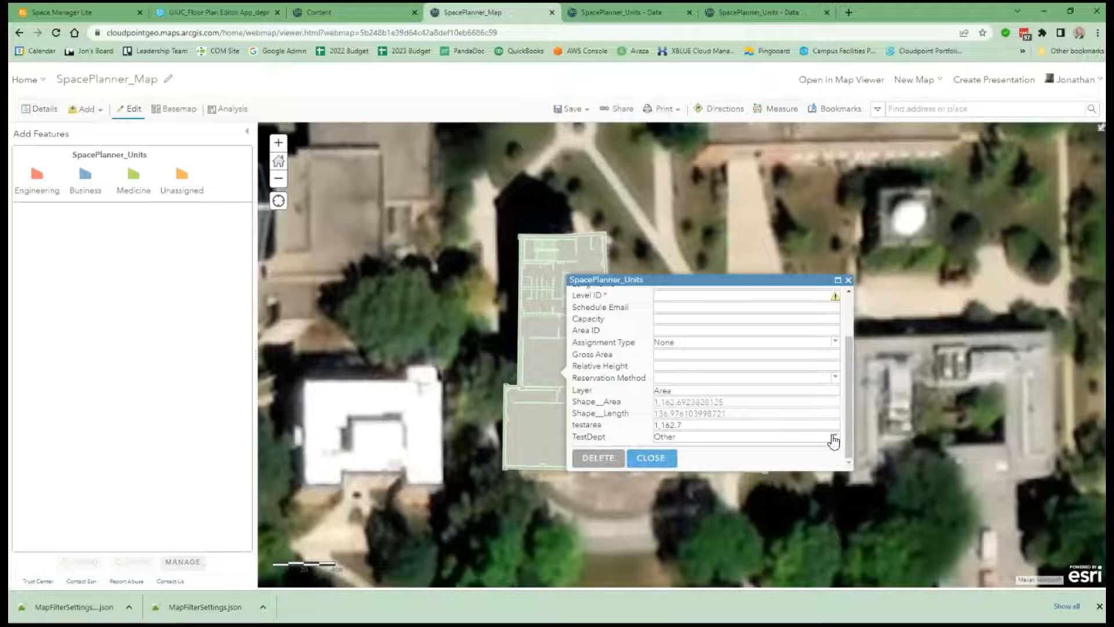
left_click(834, 440)
left_click(686, 453)
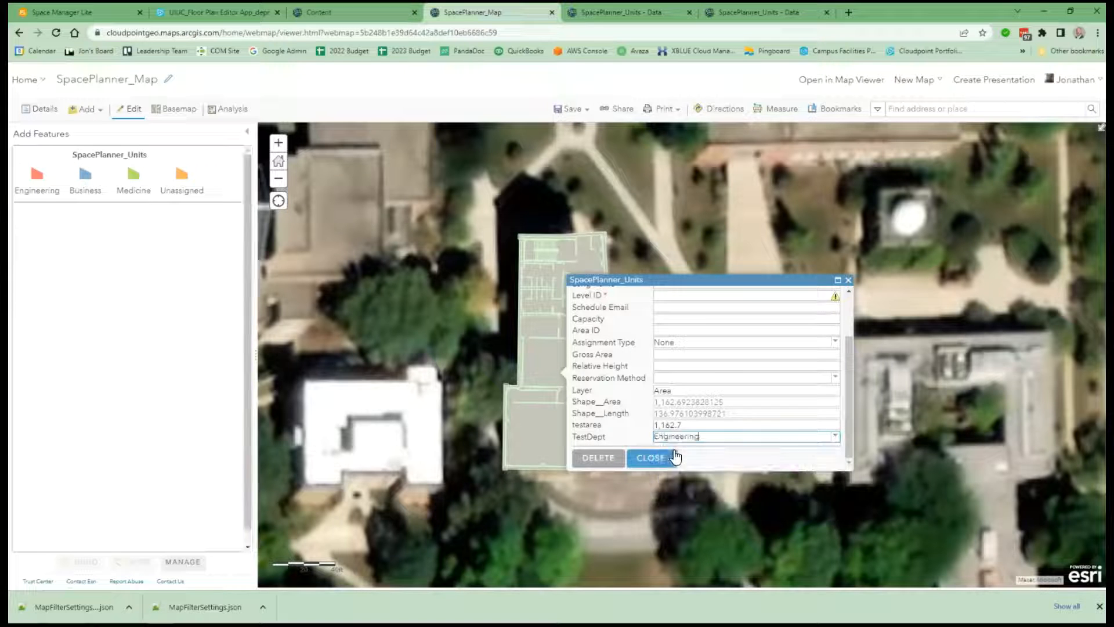
left_click(641, 458)
Leave feature editing and save SpacePlanner_Map
left_click(131, 109)
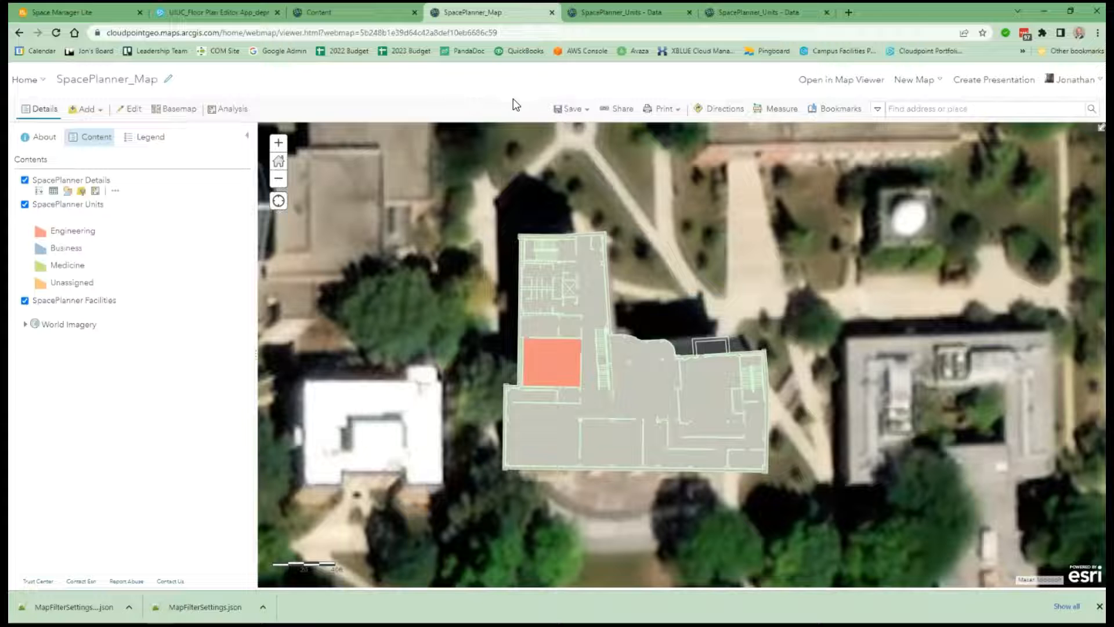
left_click(564, 110)
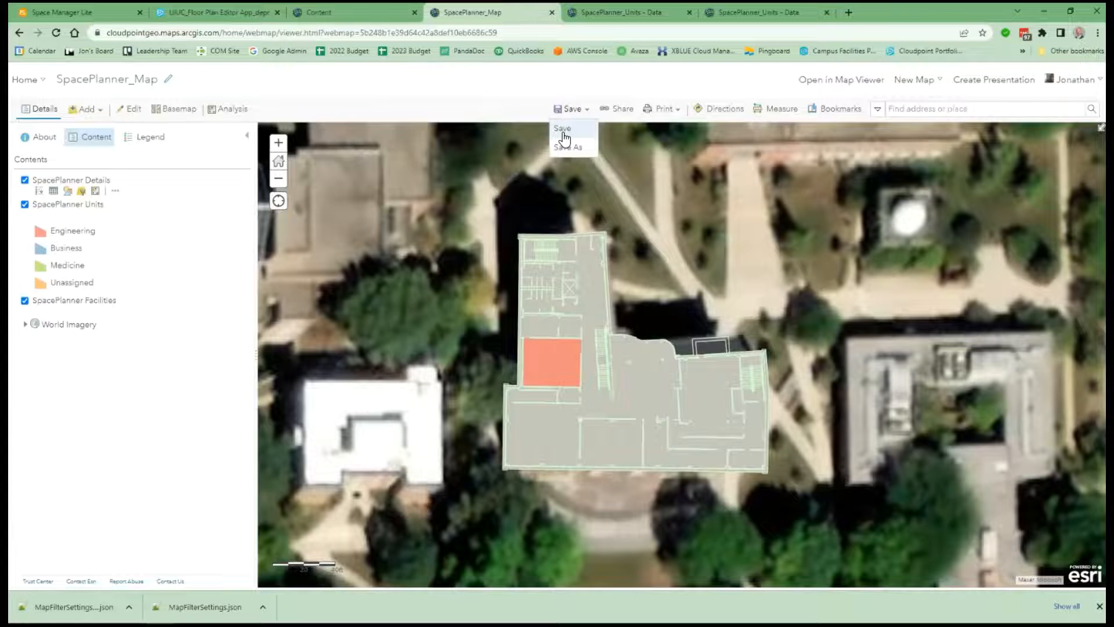
left_click(563, 130)
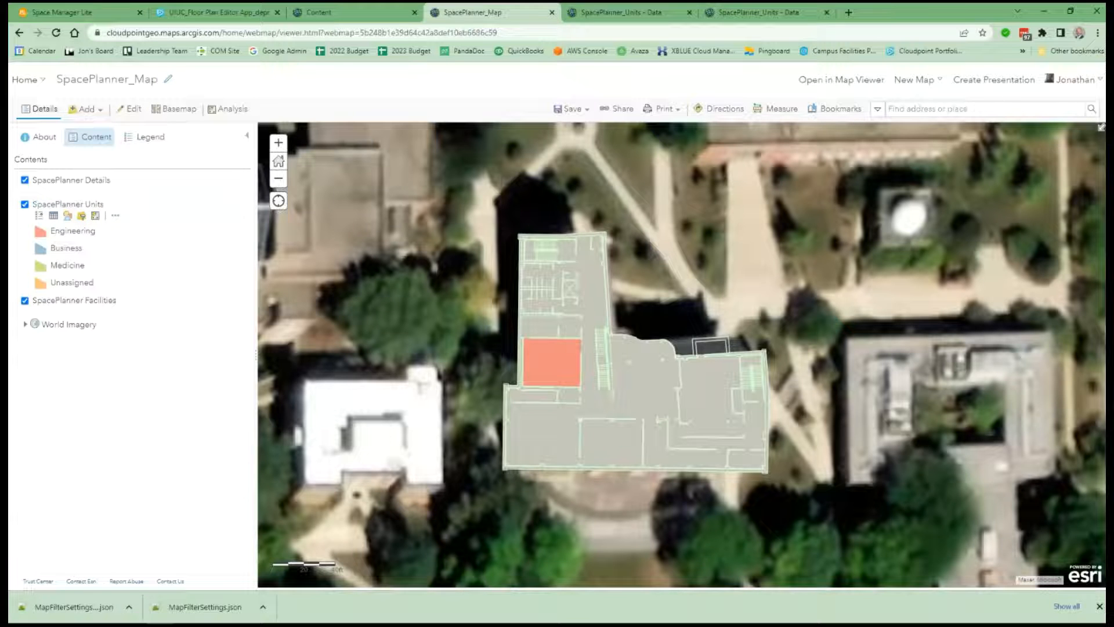
mouse_move(161, 612)
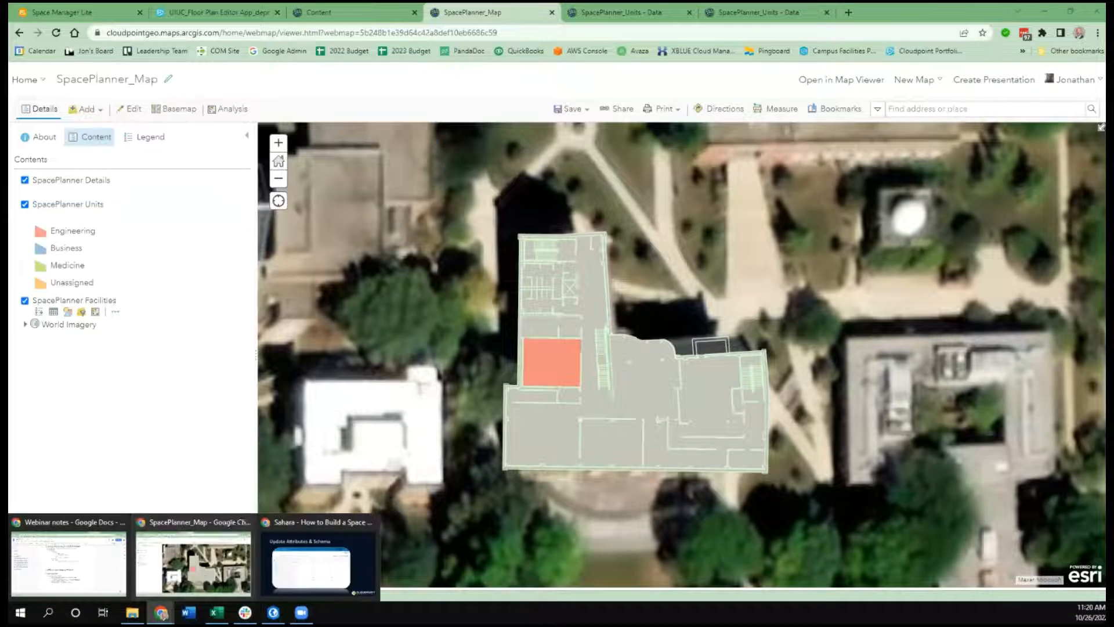
left_click(281, 566)
left_click(413, 353)
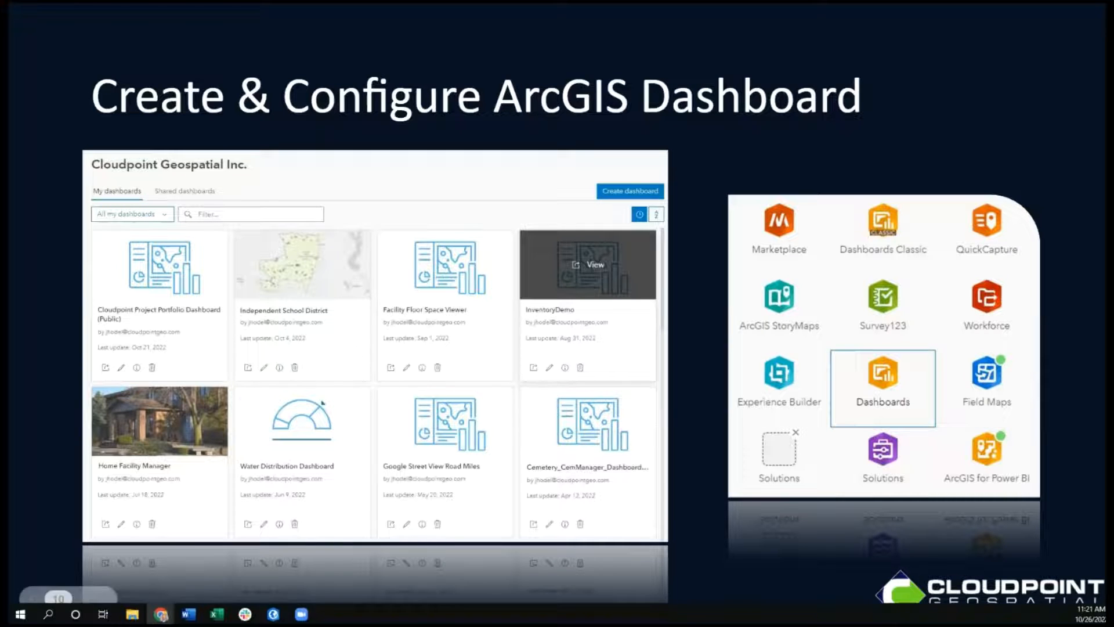
mouse_move(273, 612)
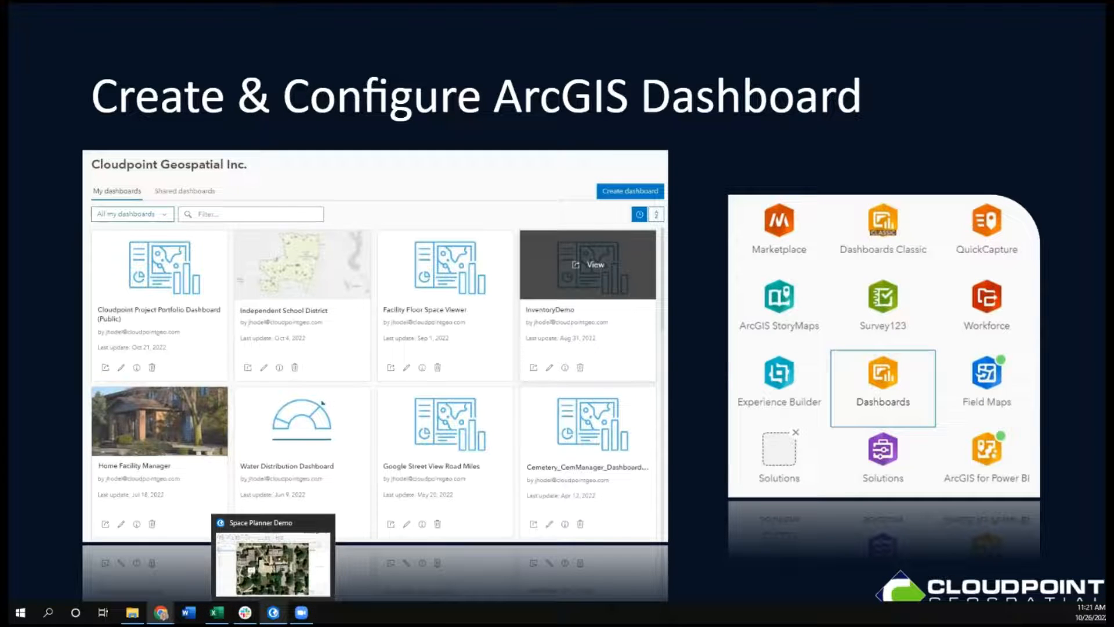
mouse_move(160, 612)
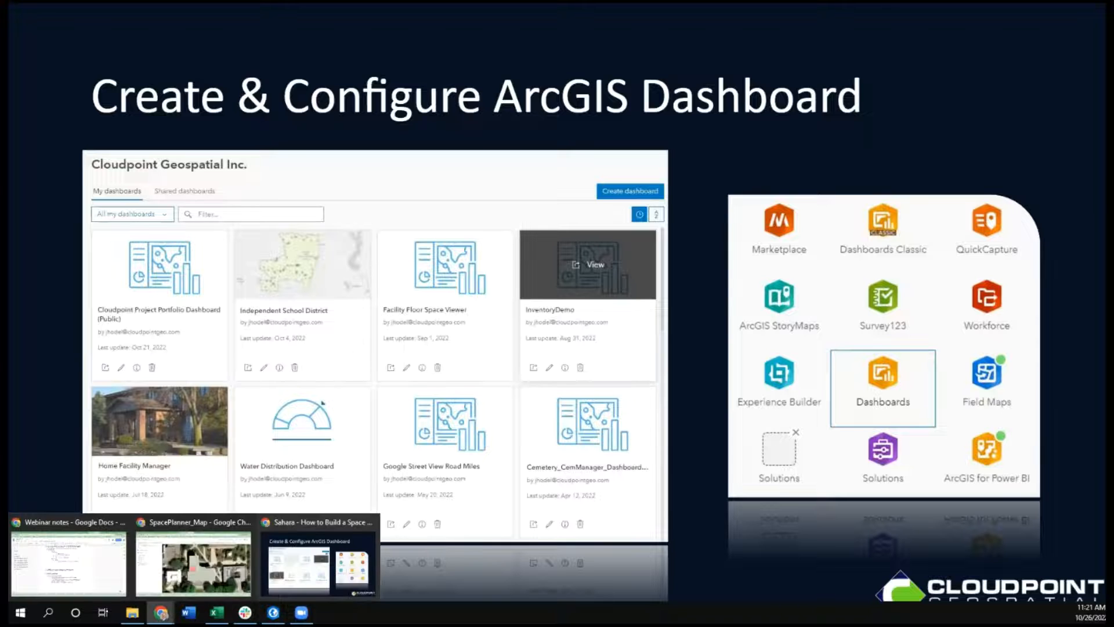
left_click(183, 591)
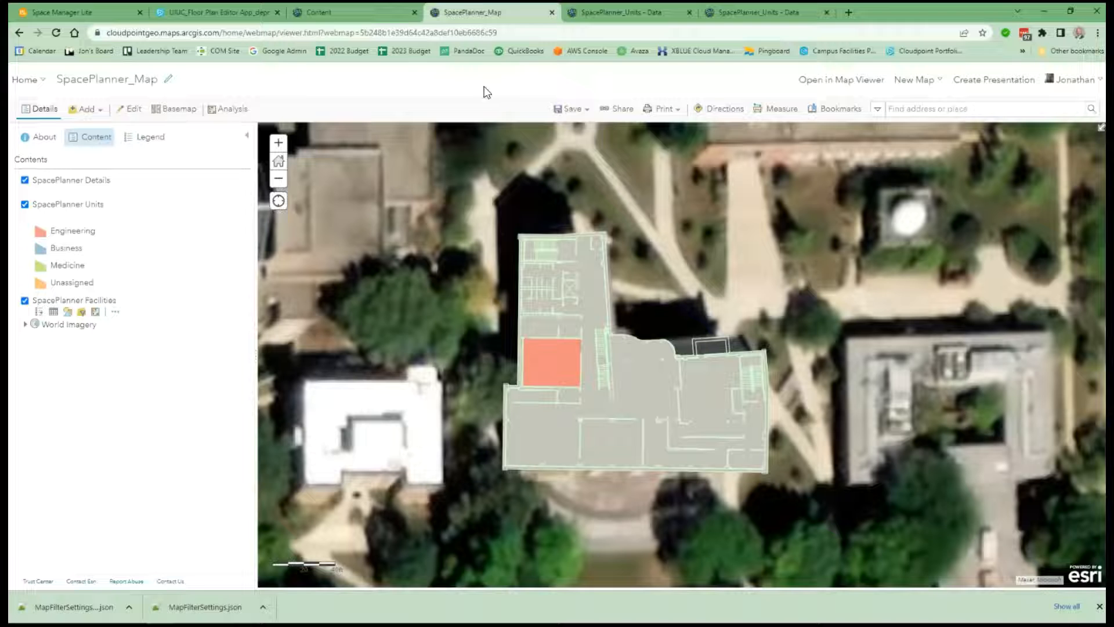
Create an ArcGIS Dashboards app from the map, titled SpacePlanner_Map, with the Demo tag and the summary Web map for space planner demo
left_click(608, 110)
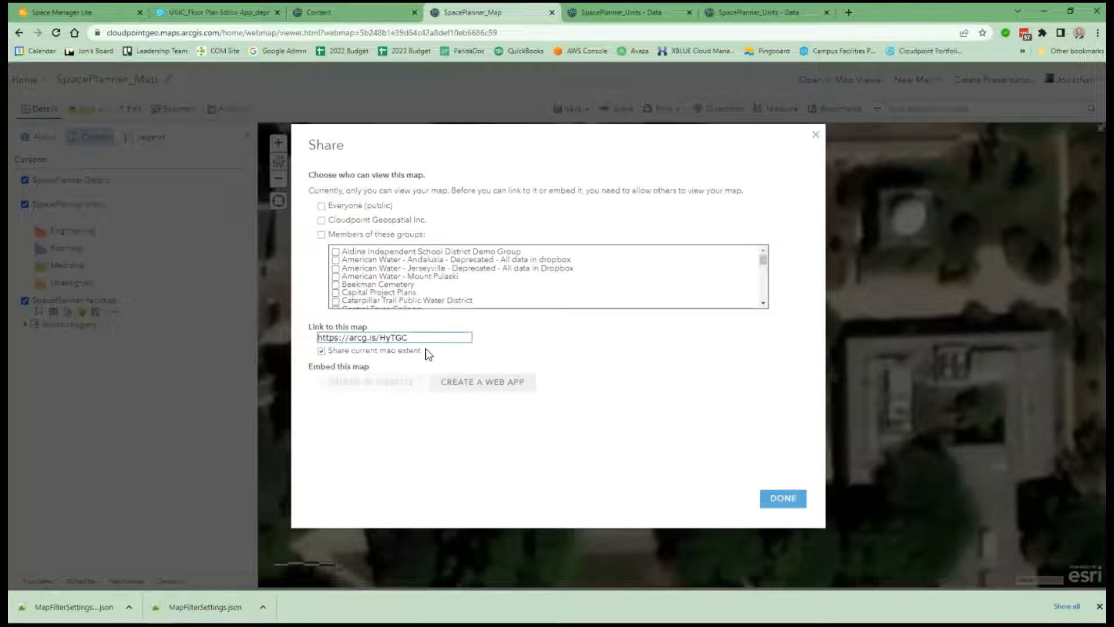
left_click(470, 383)
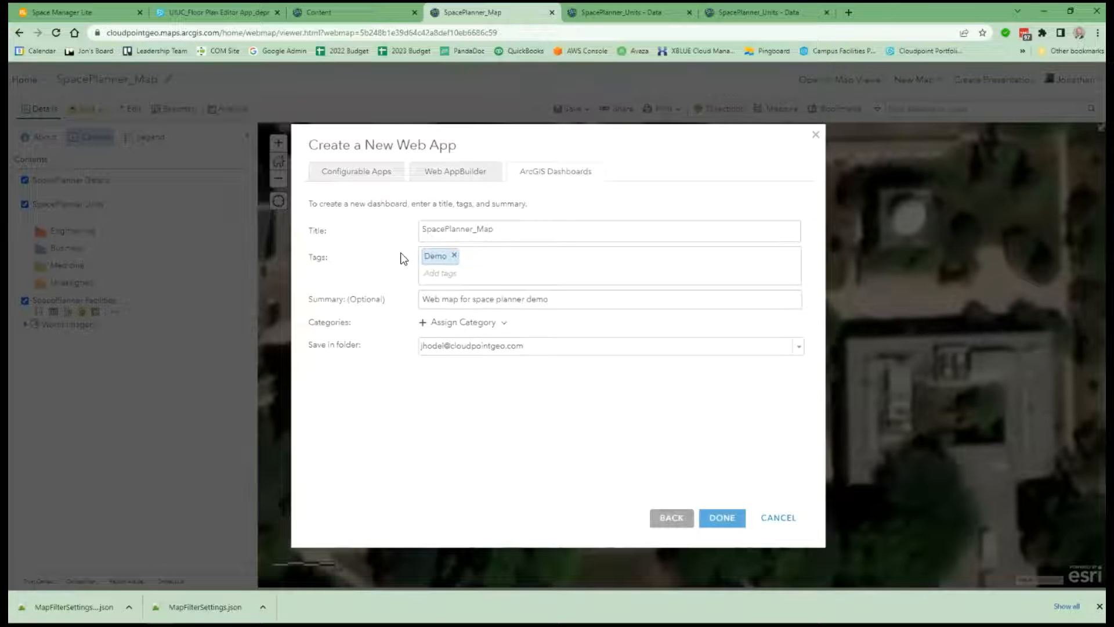
left_click(721, 518)
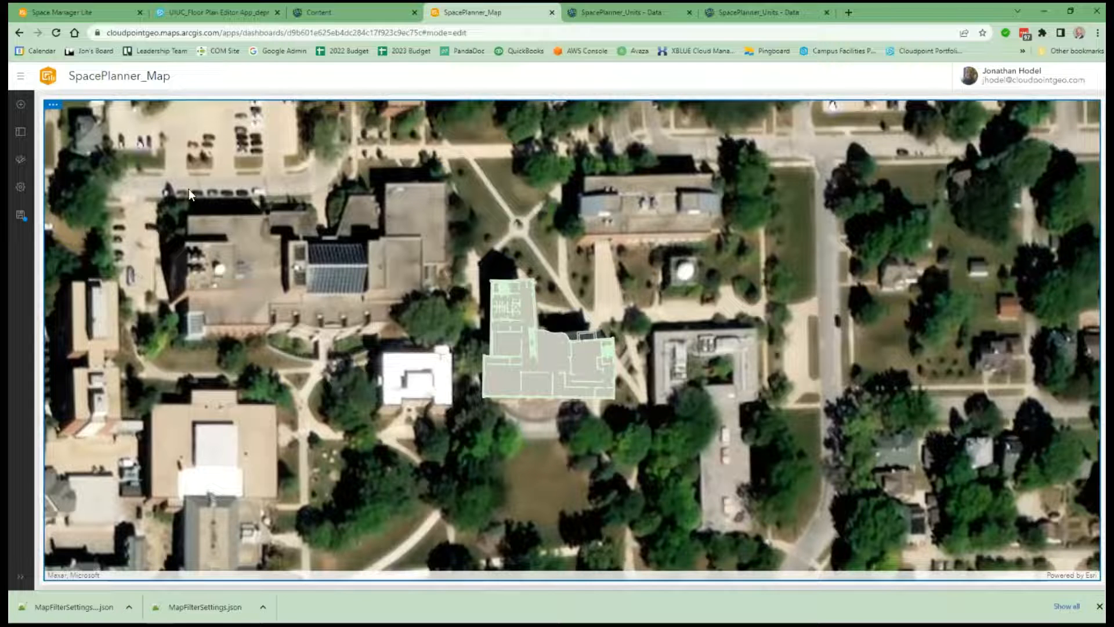
Add a pie chart element beside the dashboard map on its left, using the SpacePlanner_Units layer as its data source
left_click(22, 106)
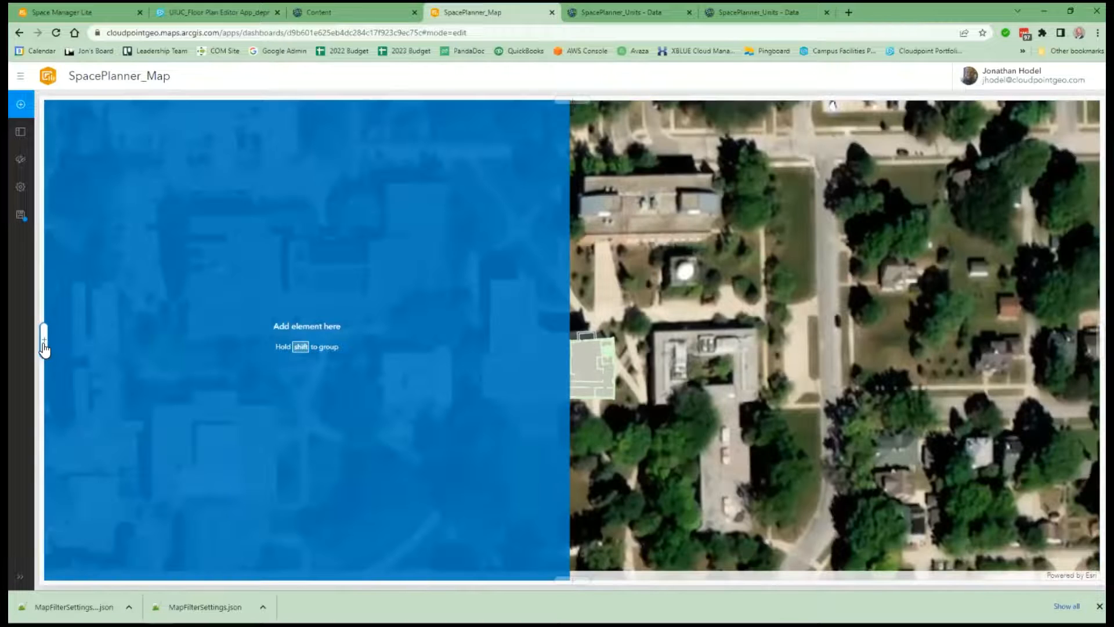
left_click(44, 343)
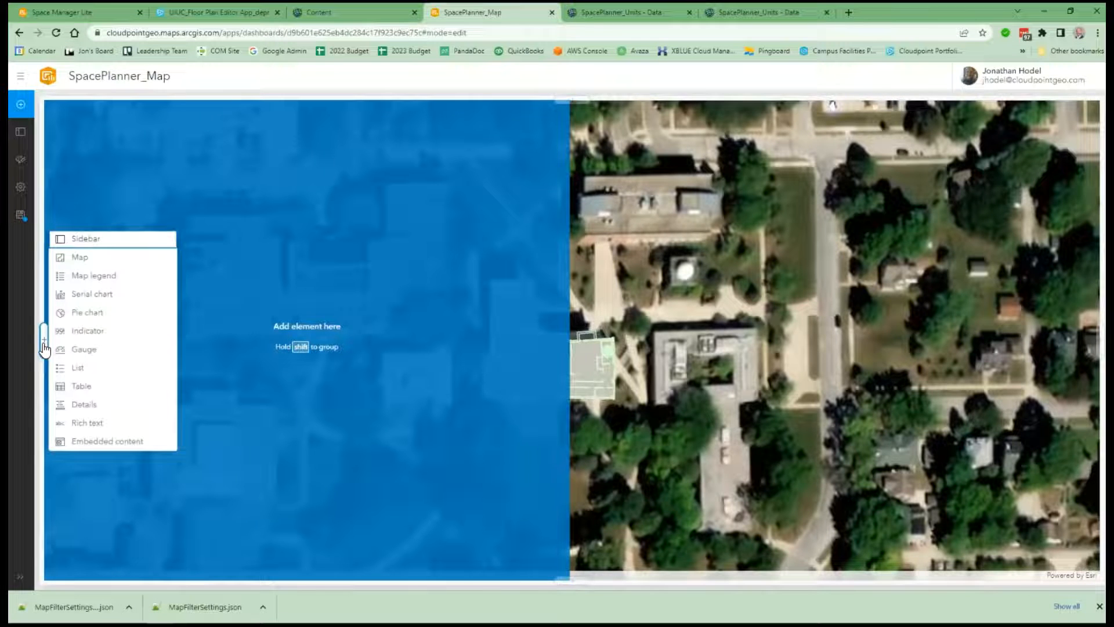
left_click(82, 316)
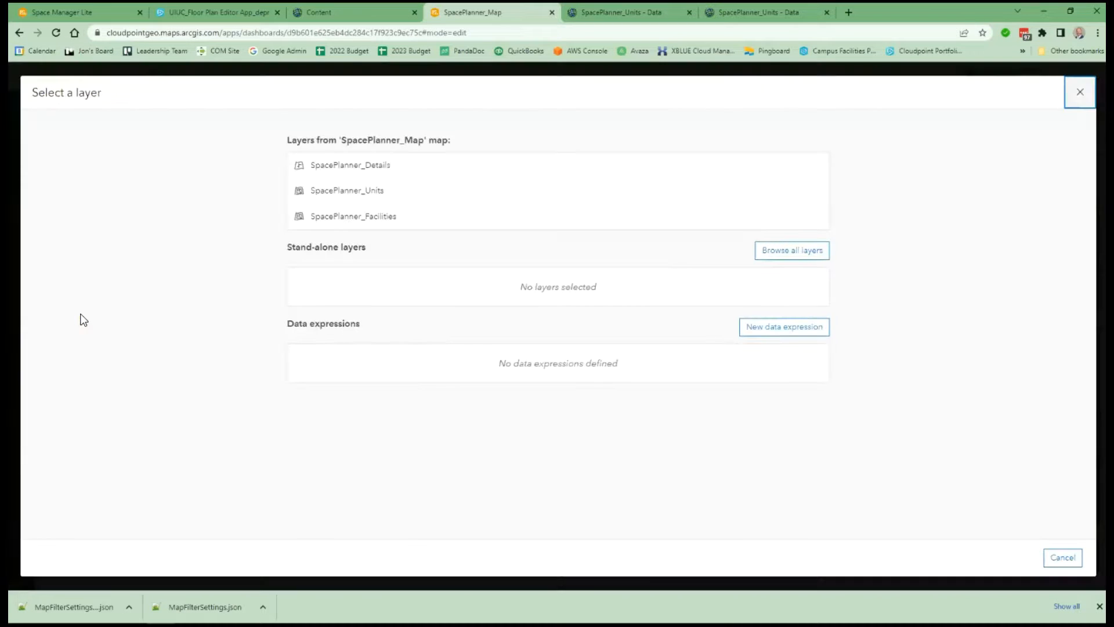
left_click(325, 195)
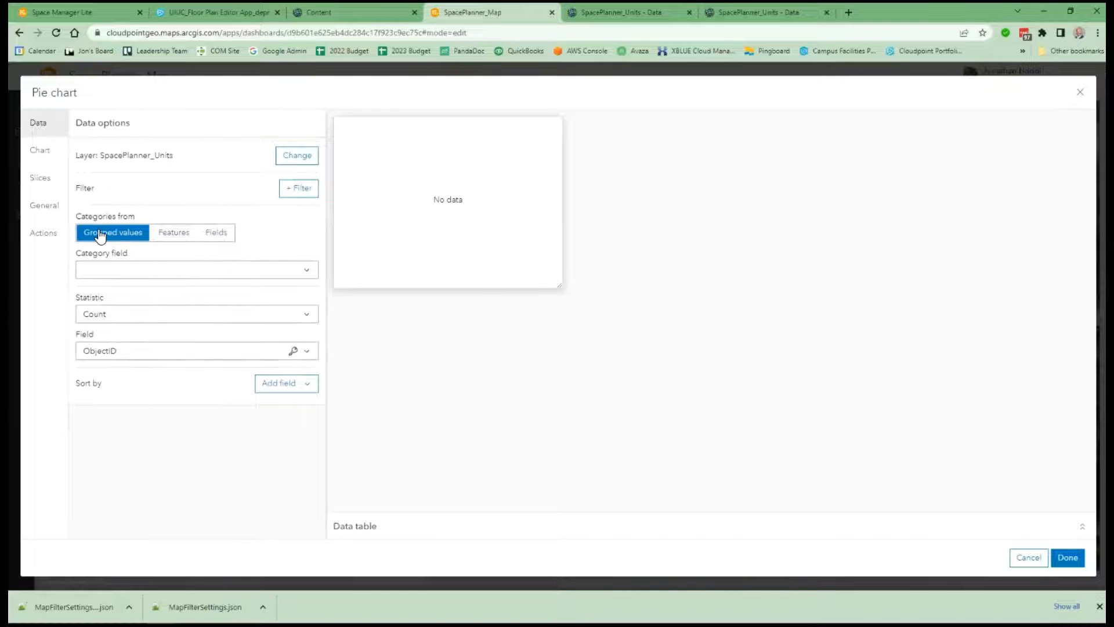
Set the pie chart's category field to Department, with categories taken from grouped values
left_click(303, 270)
scroll(137, 469, "down", 1)
scroll(136, 469, "down", 5)
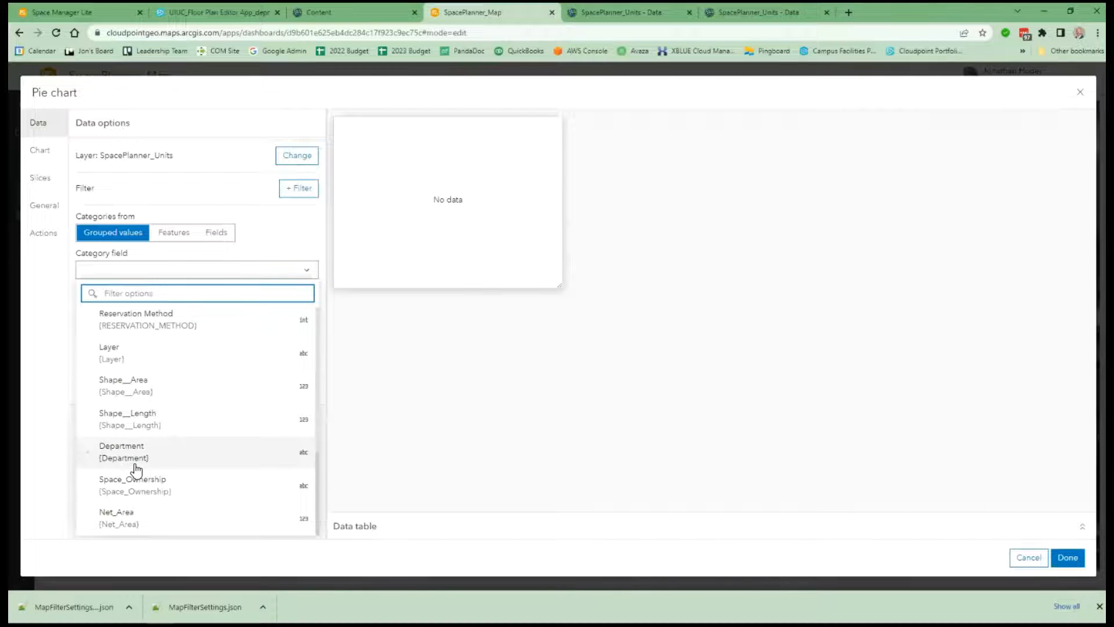
left_click(124, 459)
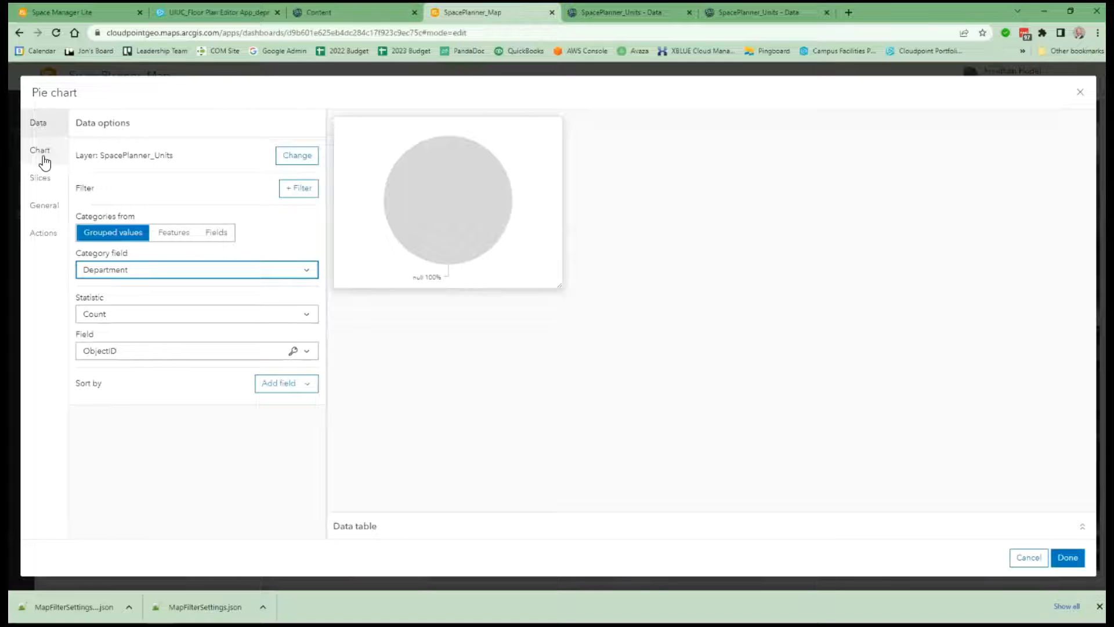
Set the color of the pie chart's Null slice to a darker grey, RGB 142, 131, 131
left_click(40, 178)
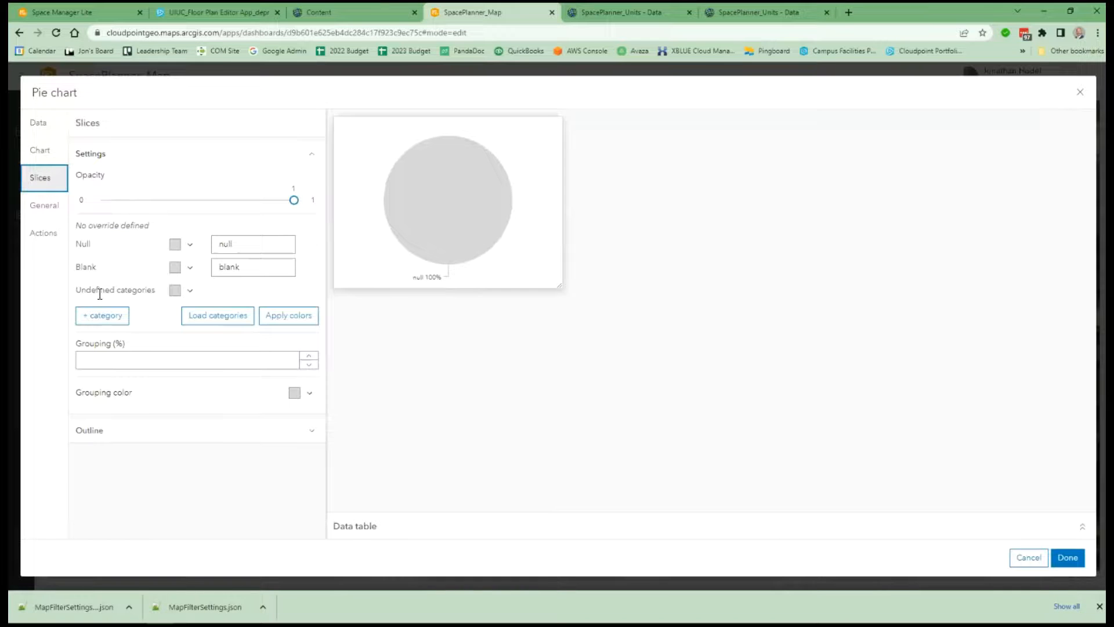
left_click(179, 247)
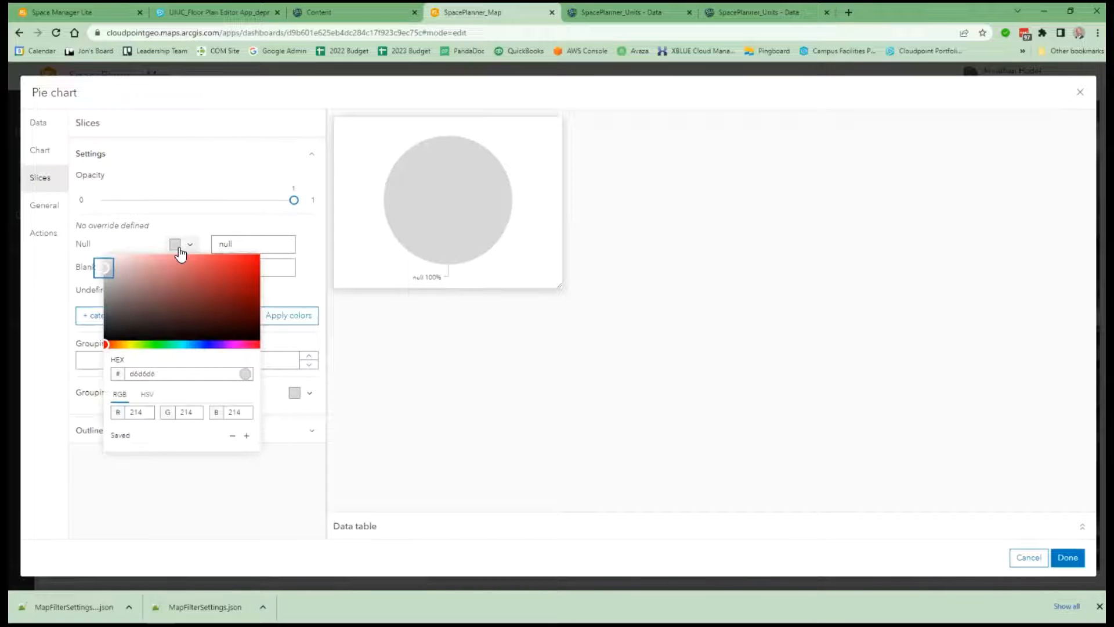
left_click(117, 293)
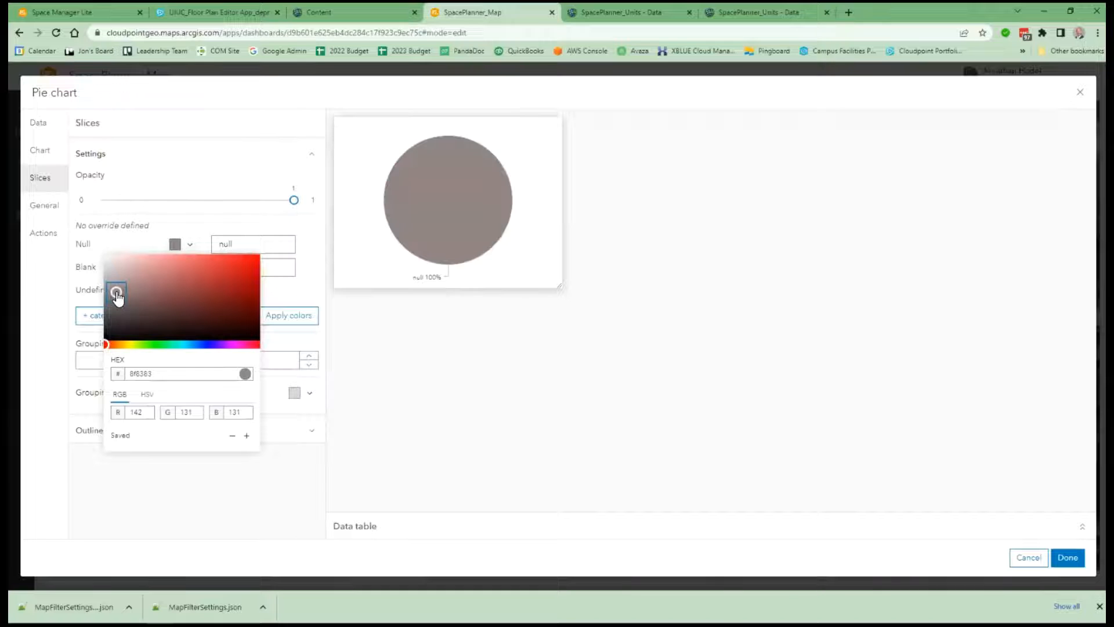
left_click(196, 492)
Try to load the pie chart's slice categories and look through the available color ramps
left_click(209, 317)
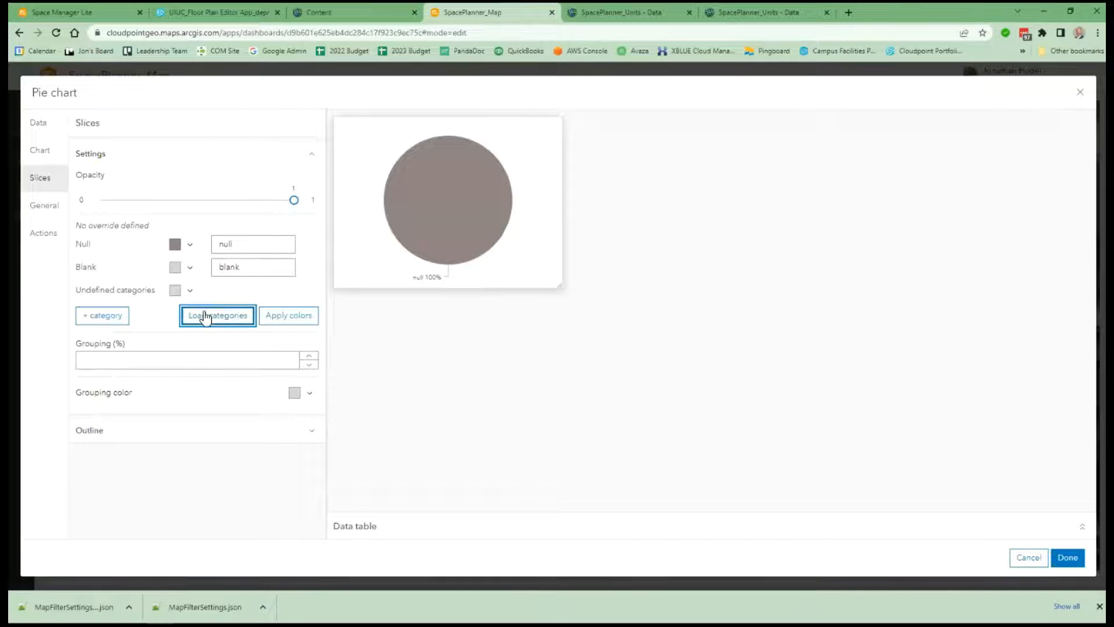
left_click(274, 318)
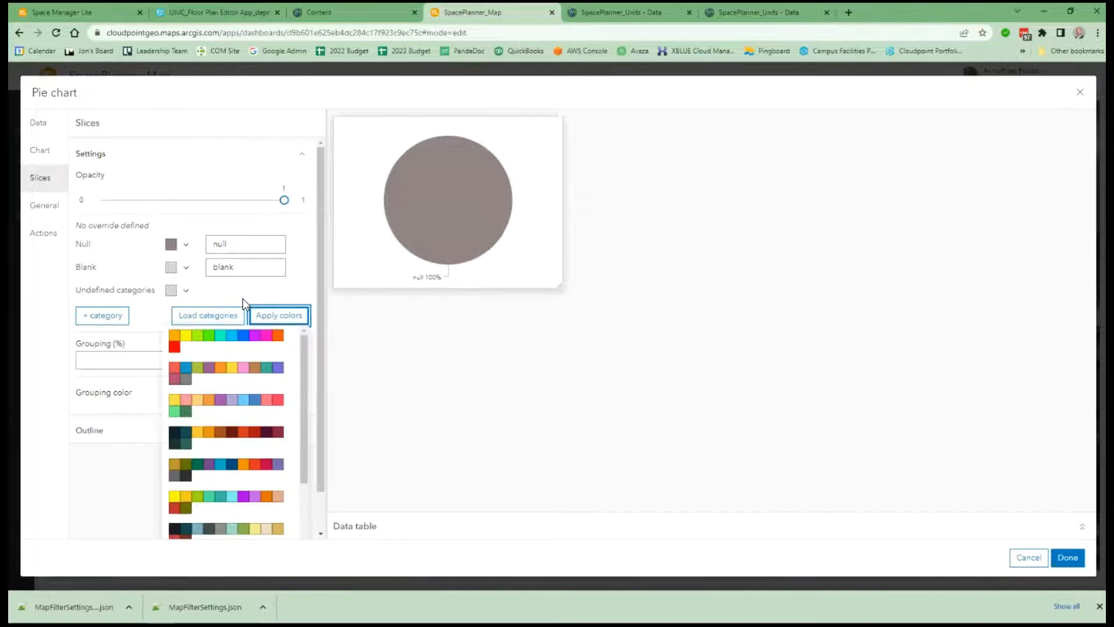
left_click(96, 493)
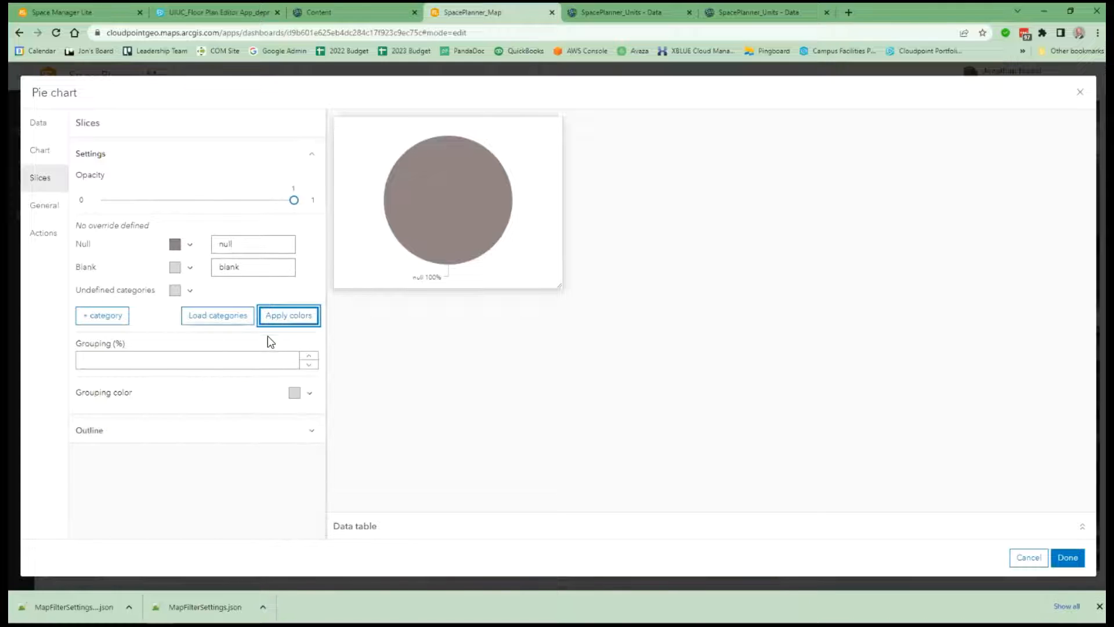
left_click(274, 317)
left_click(207, 493)
left_click(190, 292)
left_click(191, 297)
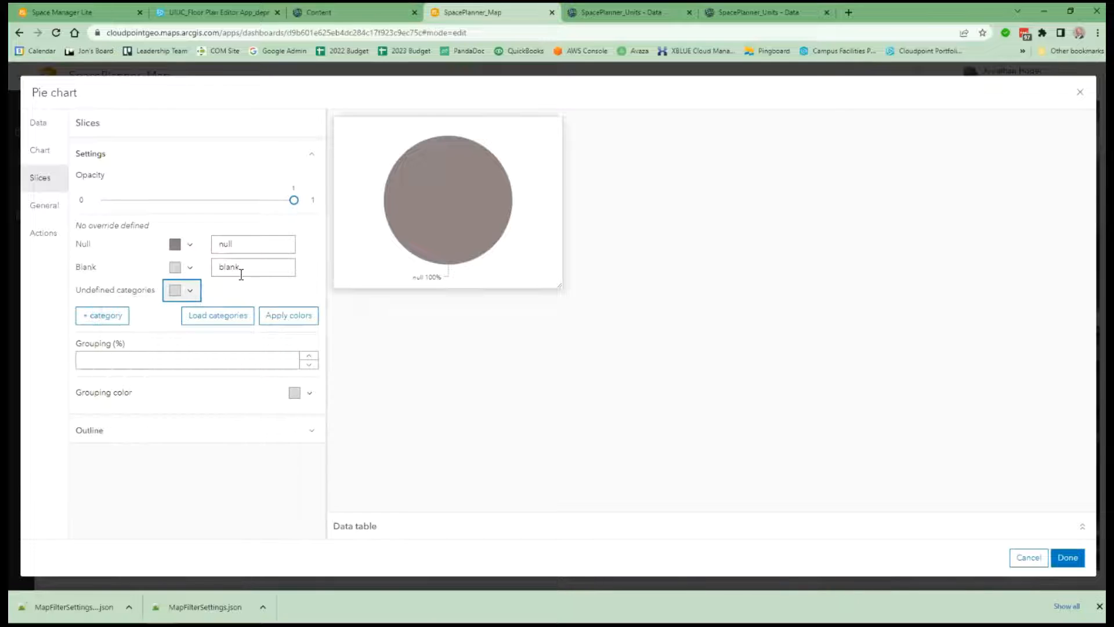
left_click(214, 323)
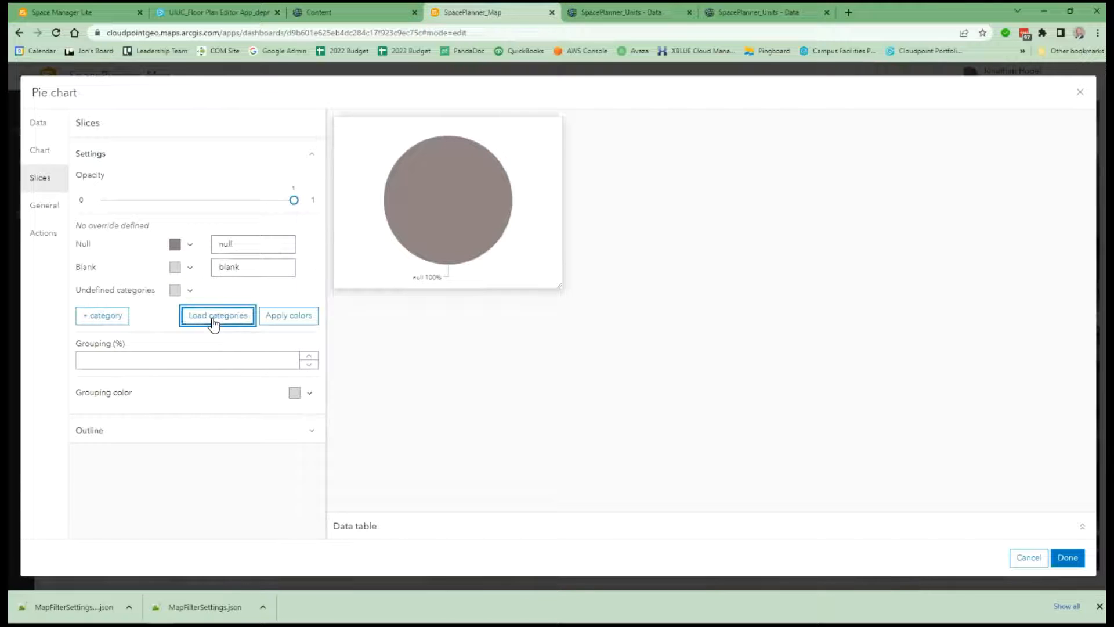
Give the pie chart the bold title Space Utilization (%)
left_click(45, 207)
left_click(290, 226)
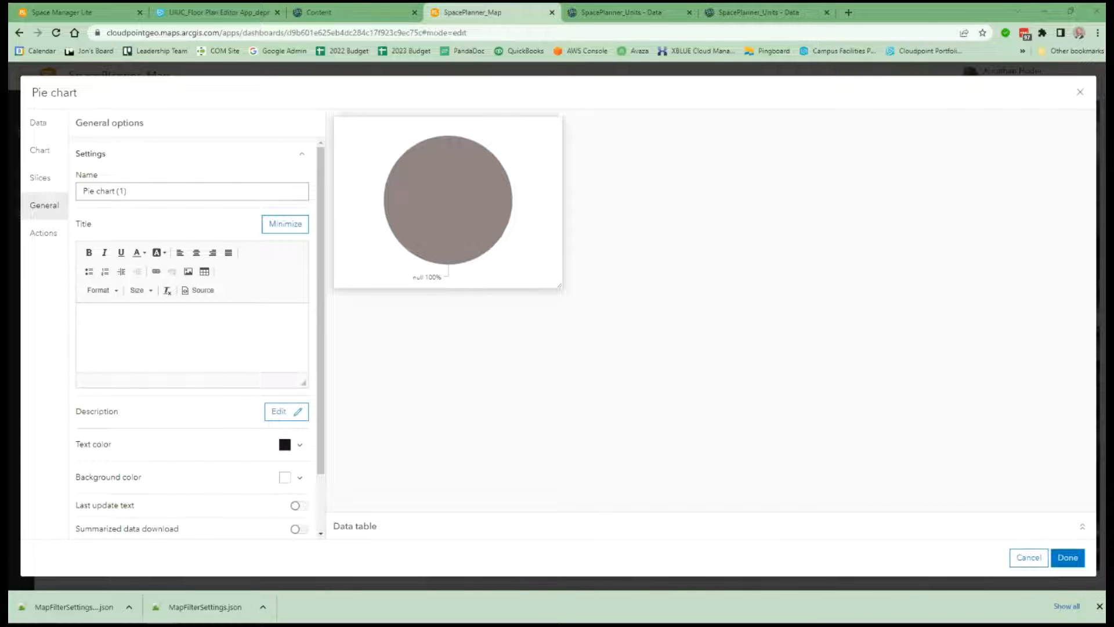
left_click(114, 316)
type("Space Utilization (%)")
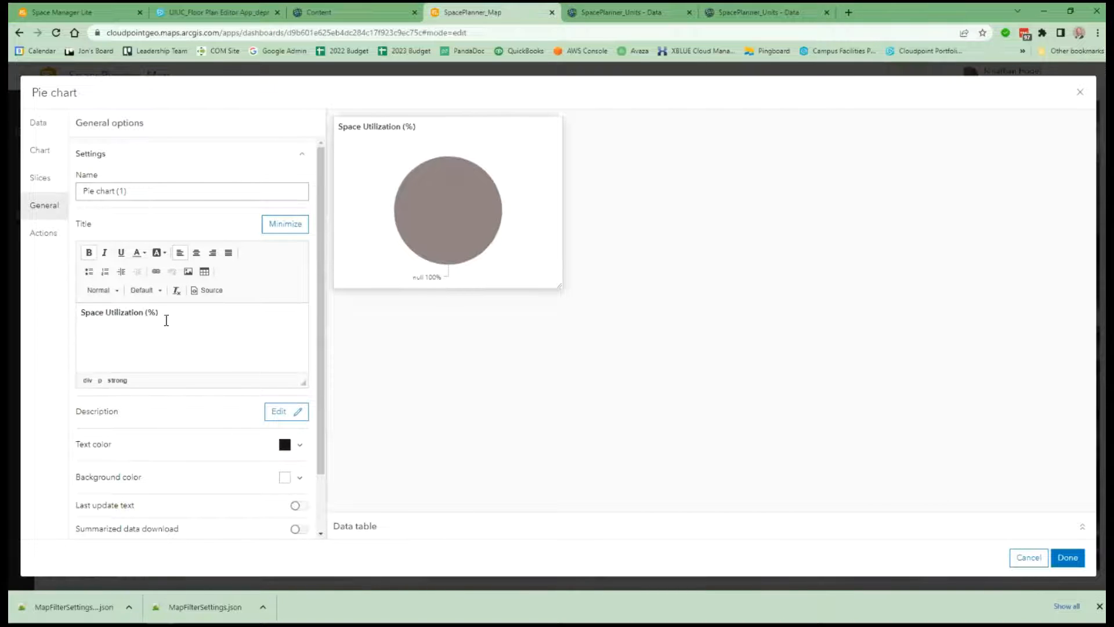
Format the pie chart's title as centered Heading 3 text and finish configuring the chart
left_click_drag(164, 314, 79, 322)
left_click(97, 291)
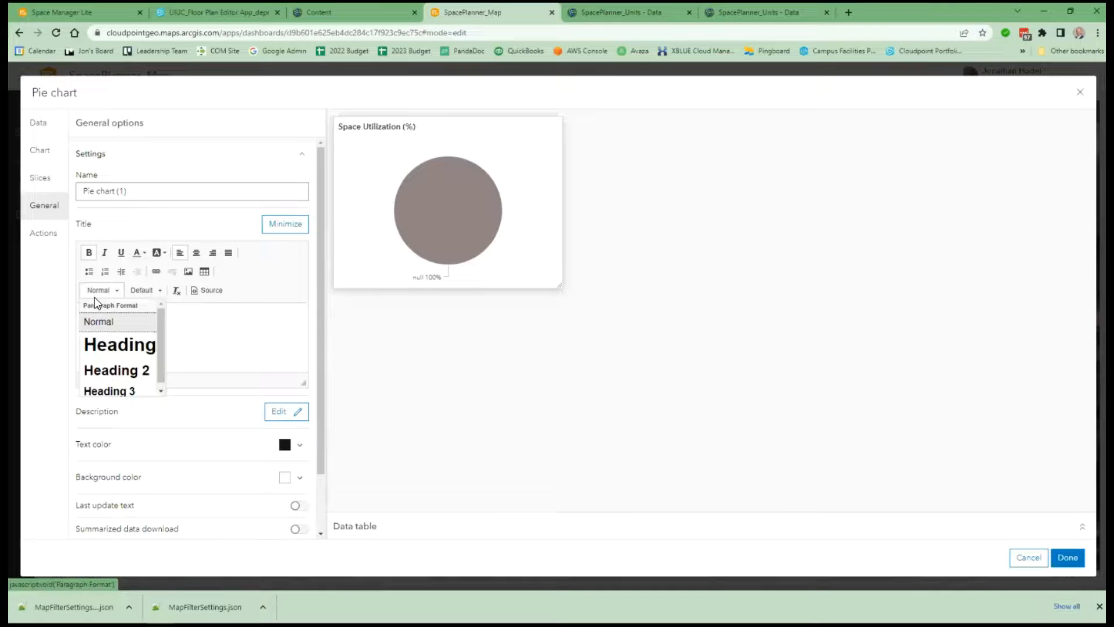
left_click(114, 392)
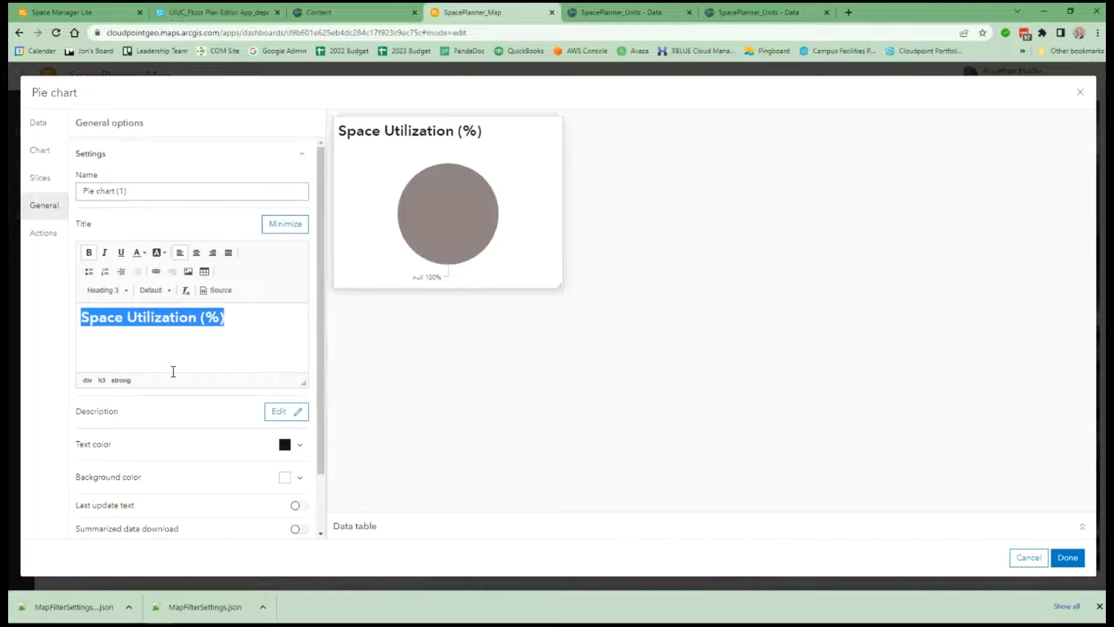
left_click(196, 253)
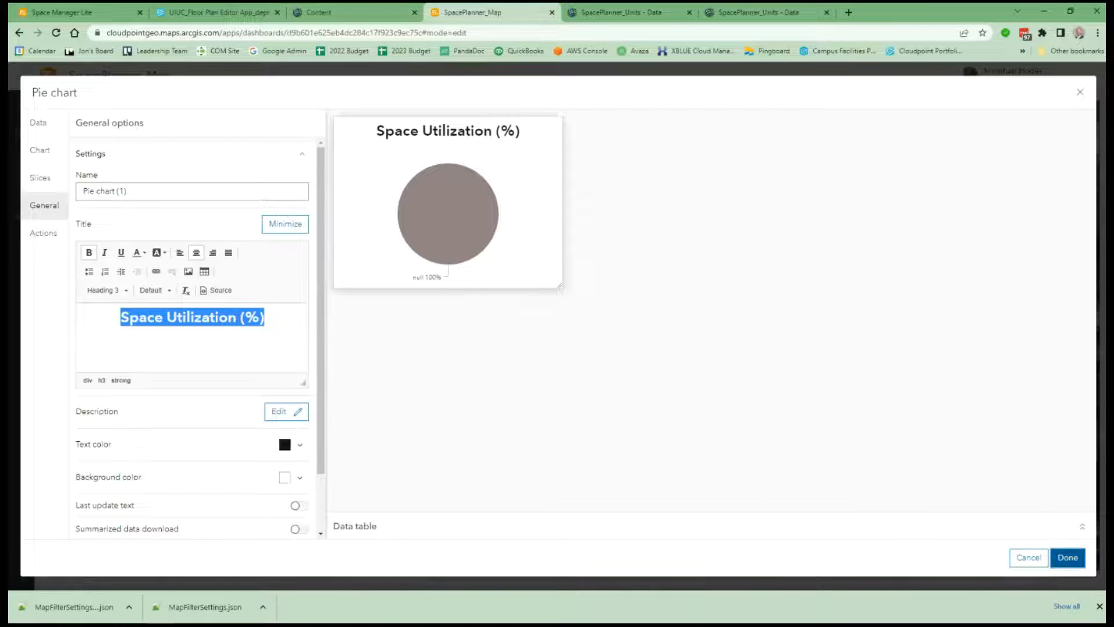
left_click(1068, 557)
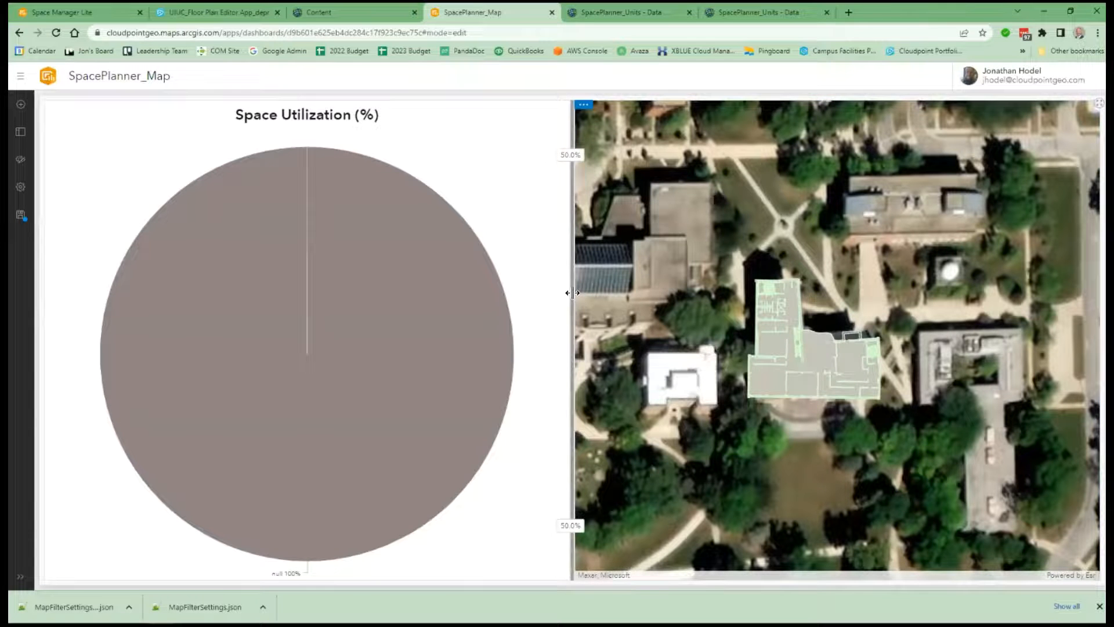
Narrow the pie chart to about a third of the dashboard's width and add a serial chart below it using the SpacePlanner_Units layer
left_click_drag(571, 294, 474, 301)
left_click_drag(402, 312, 400, 314)
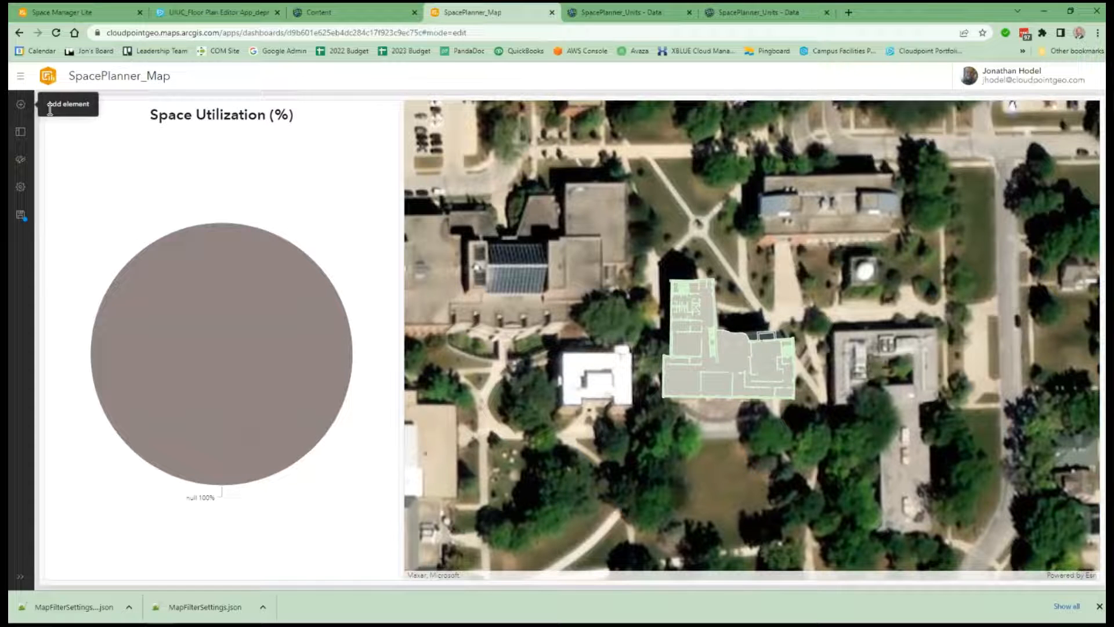
left_click(21, 104)
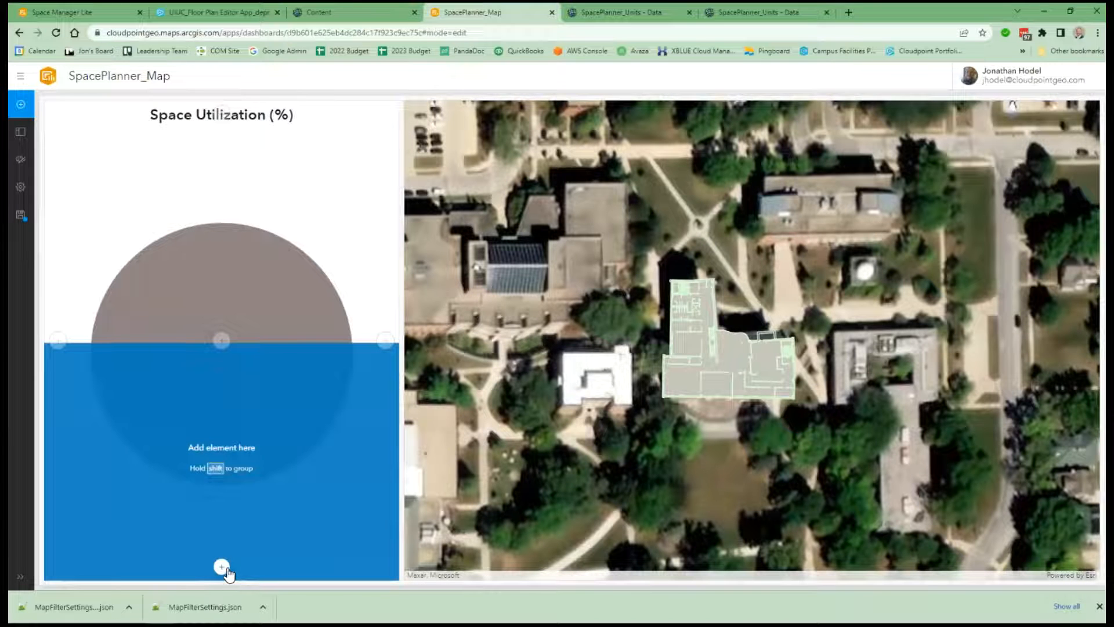
left_click(224, 568)
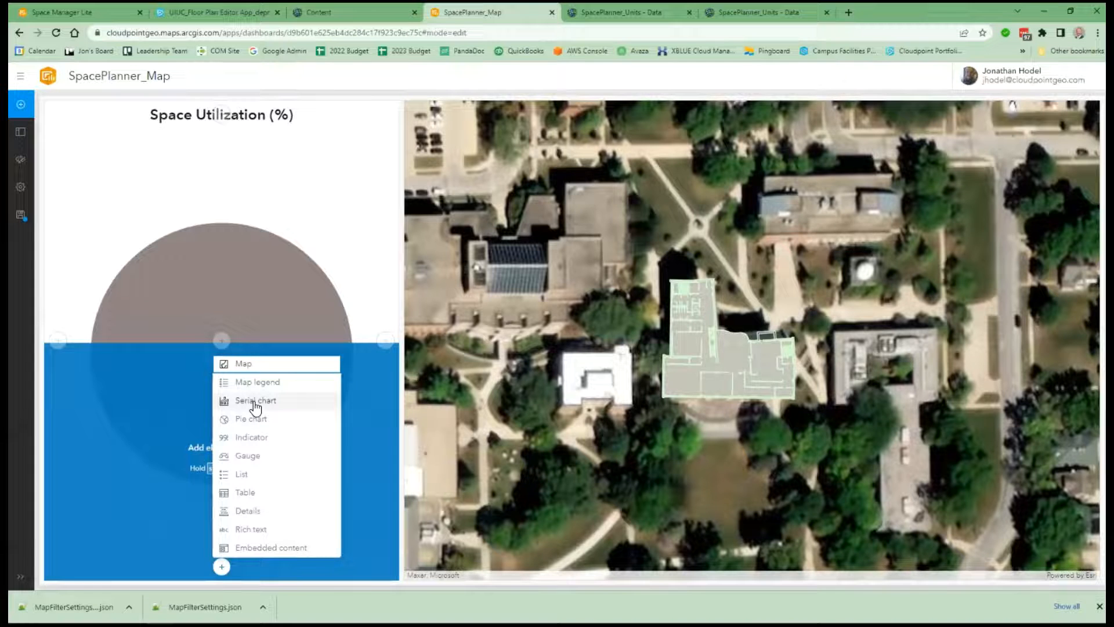
left_click(256, 401)
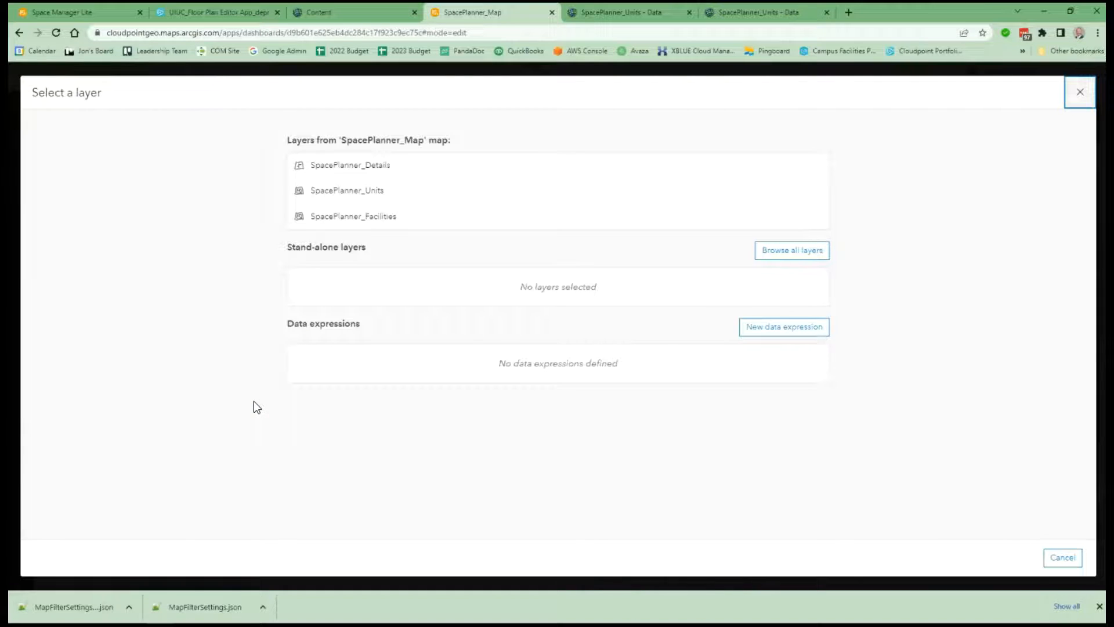
left_click(348, 197)
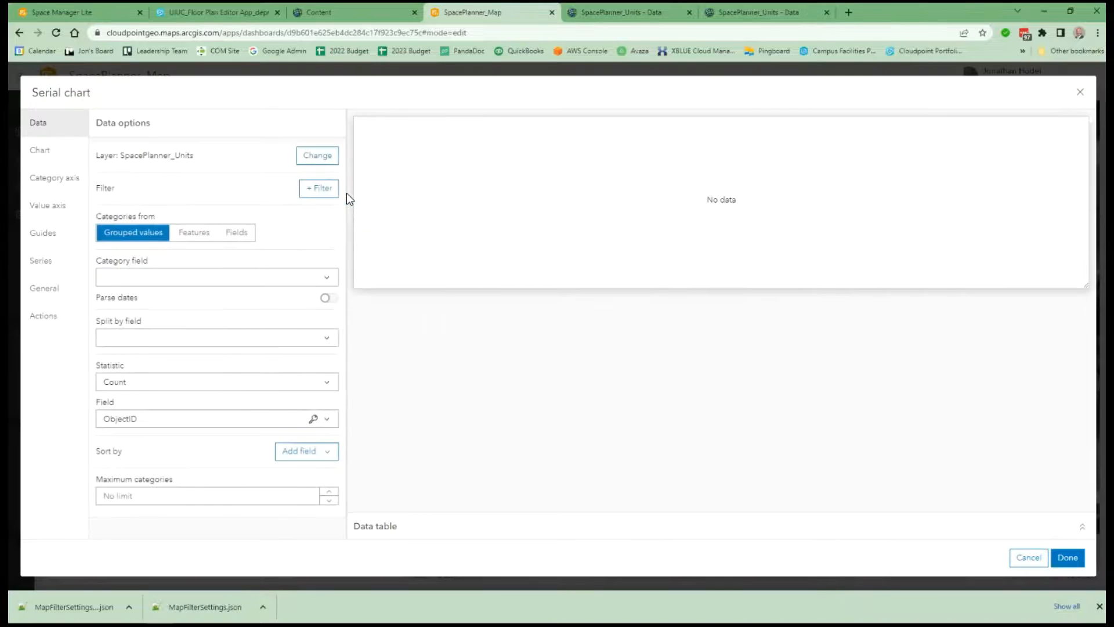
Set the serial chart's category field to Department
left_click(326, 281)
scroll(204, 316, "down", 5)
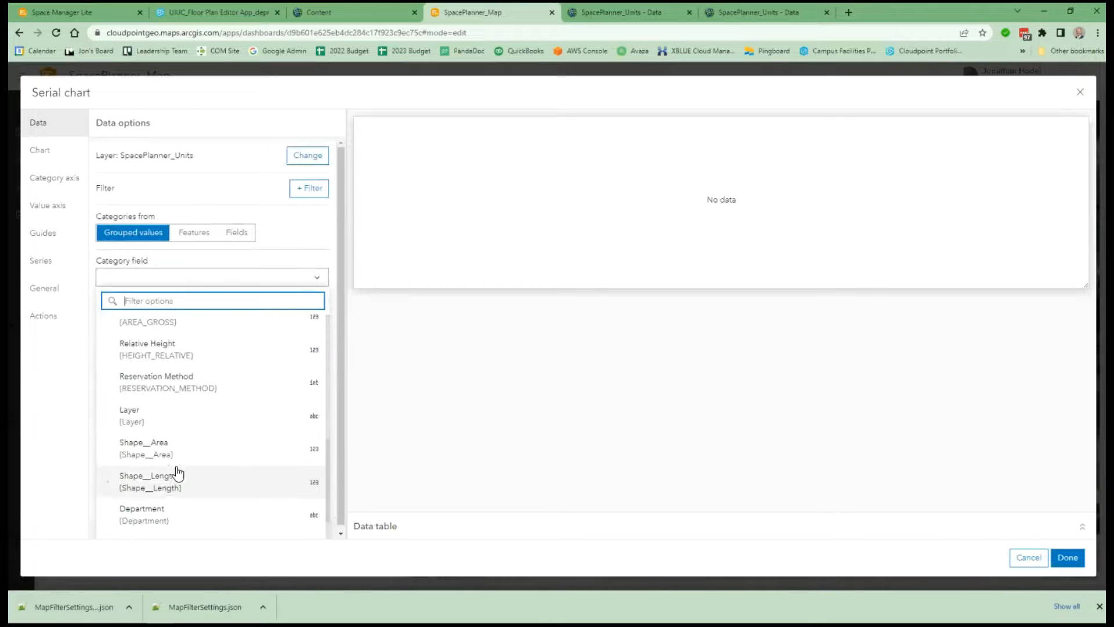
left_click(150, 514)
mouse_move(555, 261)
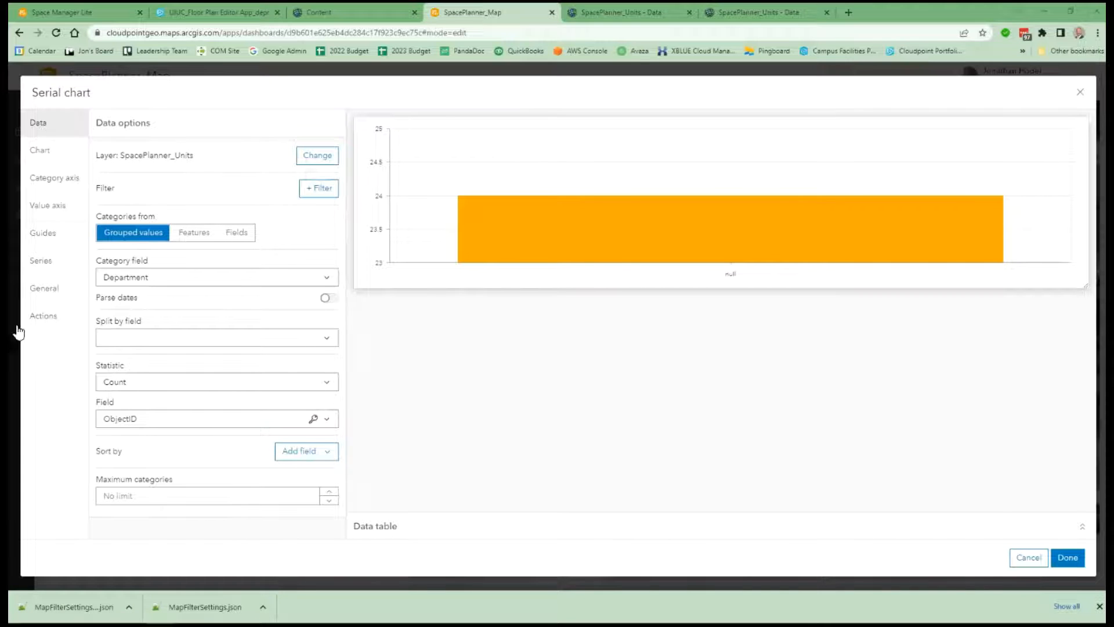
Give the serial chart the title Space Utilization (Net Sq Feet) by Department
left_click(44, 288)
left_click(314, 224)
left_click(125, 323)
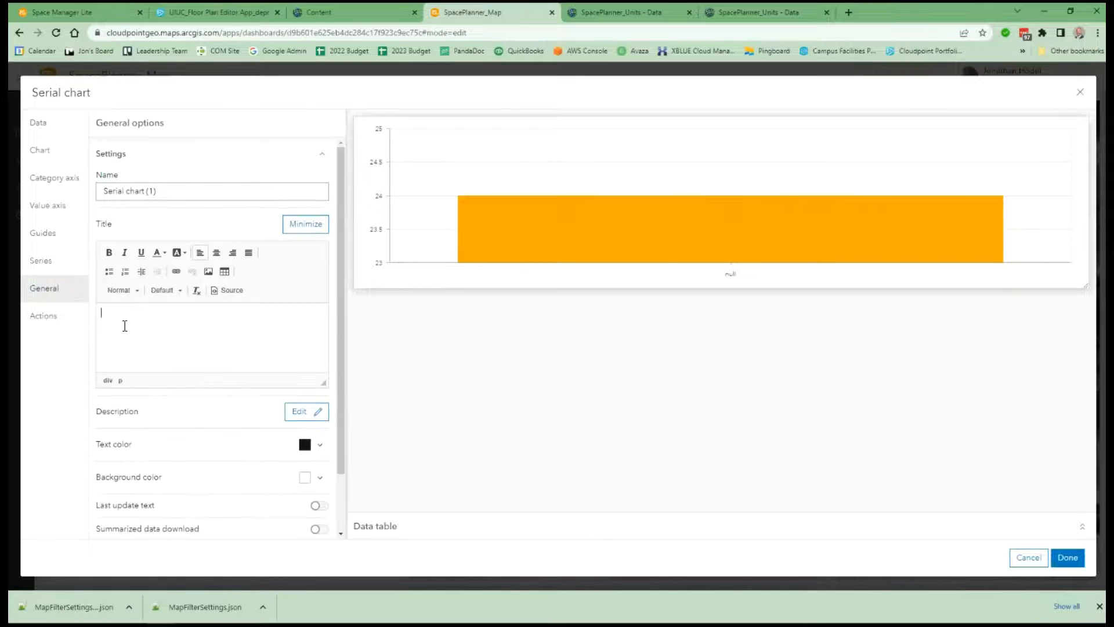
type("Space Utilization (Net Sq Feet) by Department")
Format the serial chart's title as centered Heading 3 text
triple_click(126, 312)
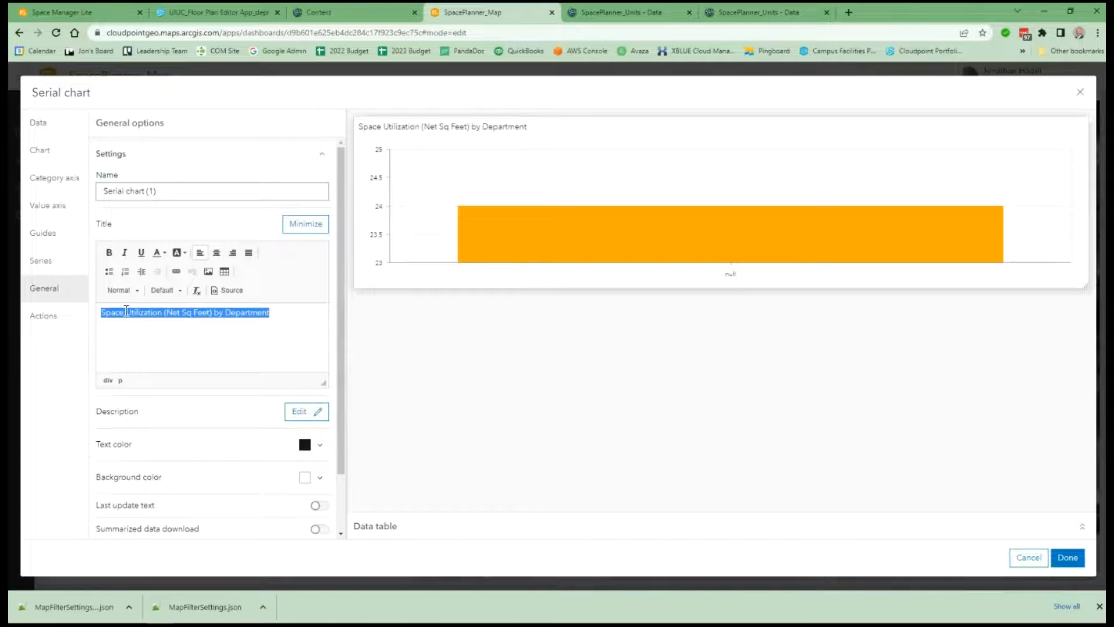
left_click(119, 290)
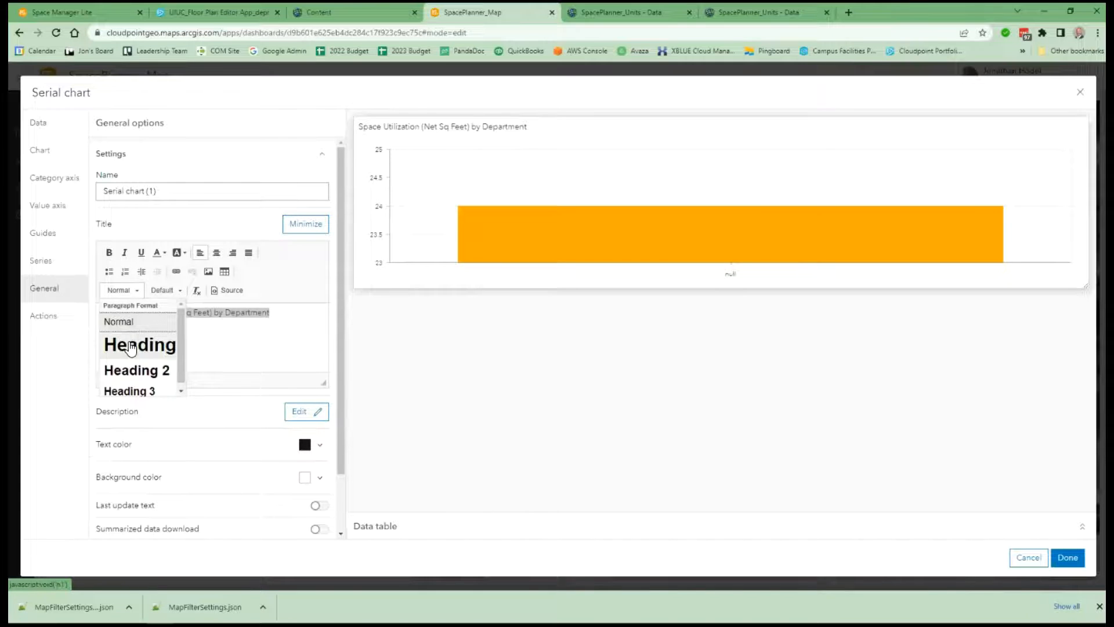
left_click(128, 391)
left_click(217, 253)
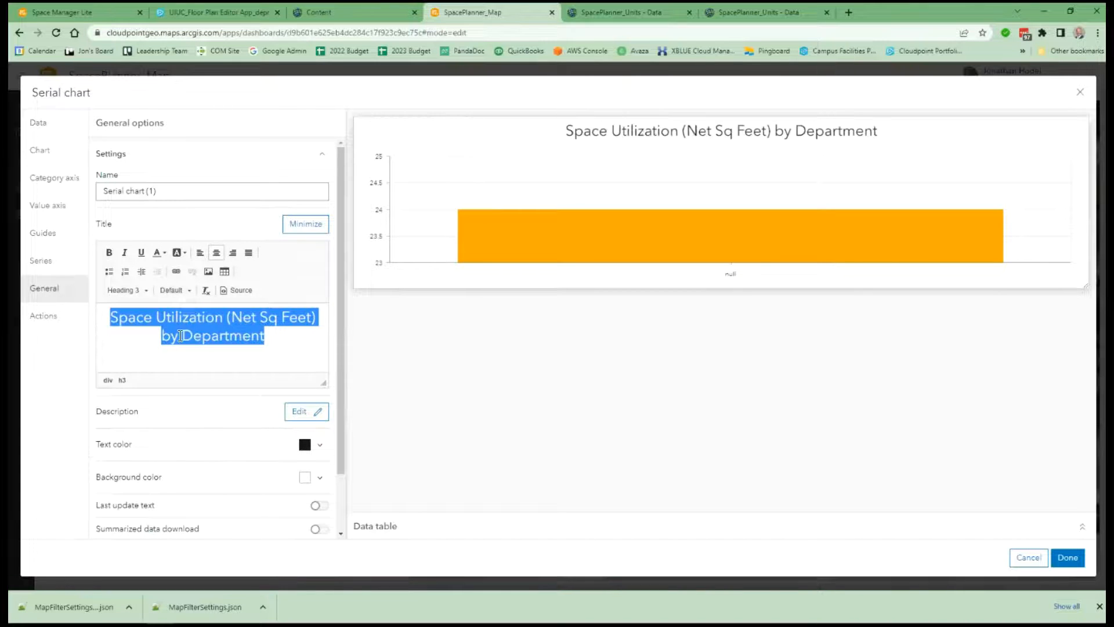
left_click(145, 356)
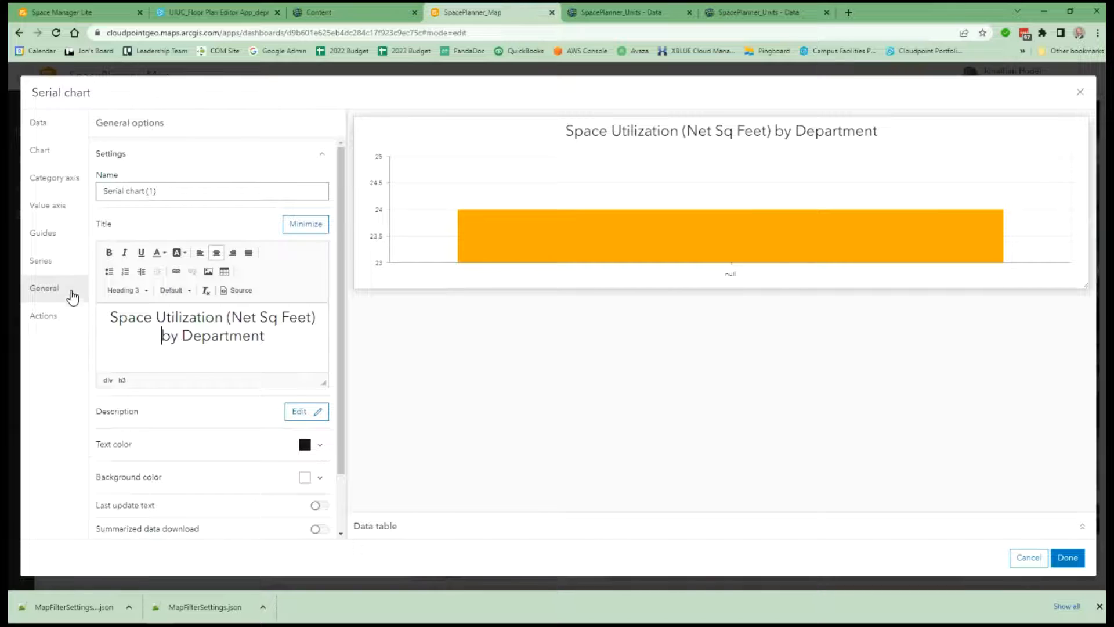
Color the serial chart's bars by category with Null set to RGB 142, 119, 119, and finish configuring the chart
left_click(42, 261)
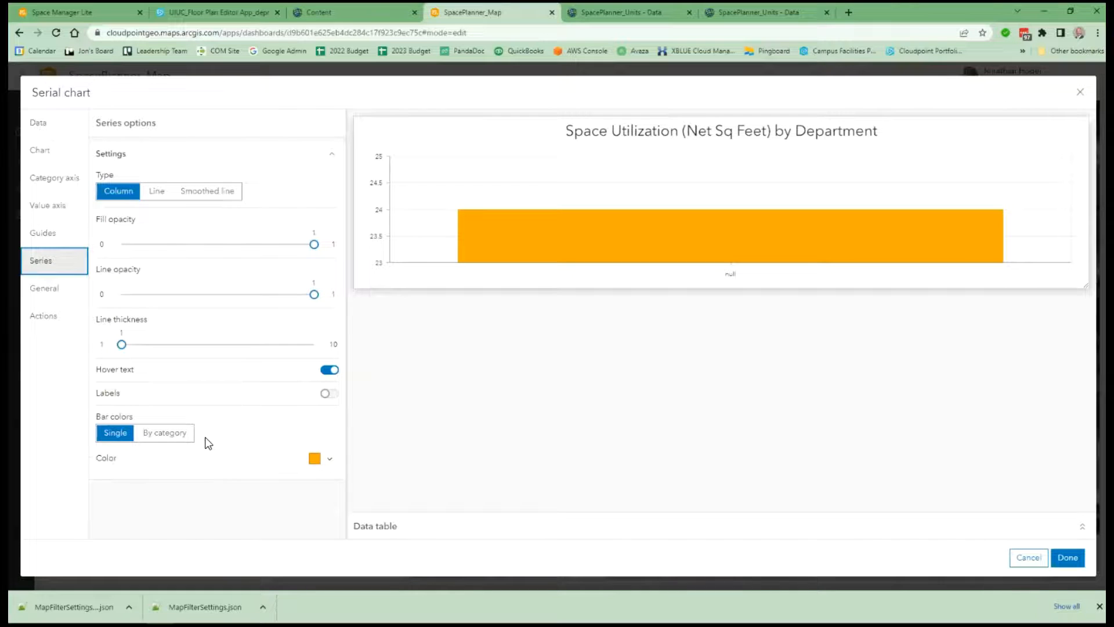
left_click(167, 433)
scroll(168, 441, "down", 1)
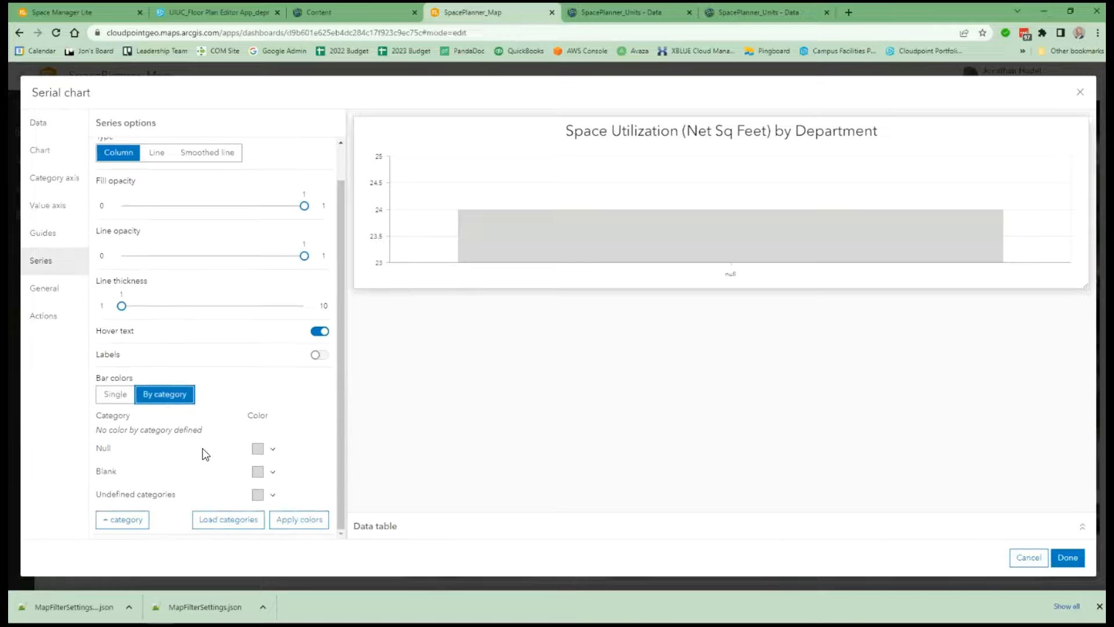
left_click(266, 452)
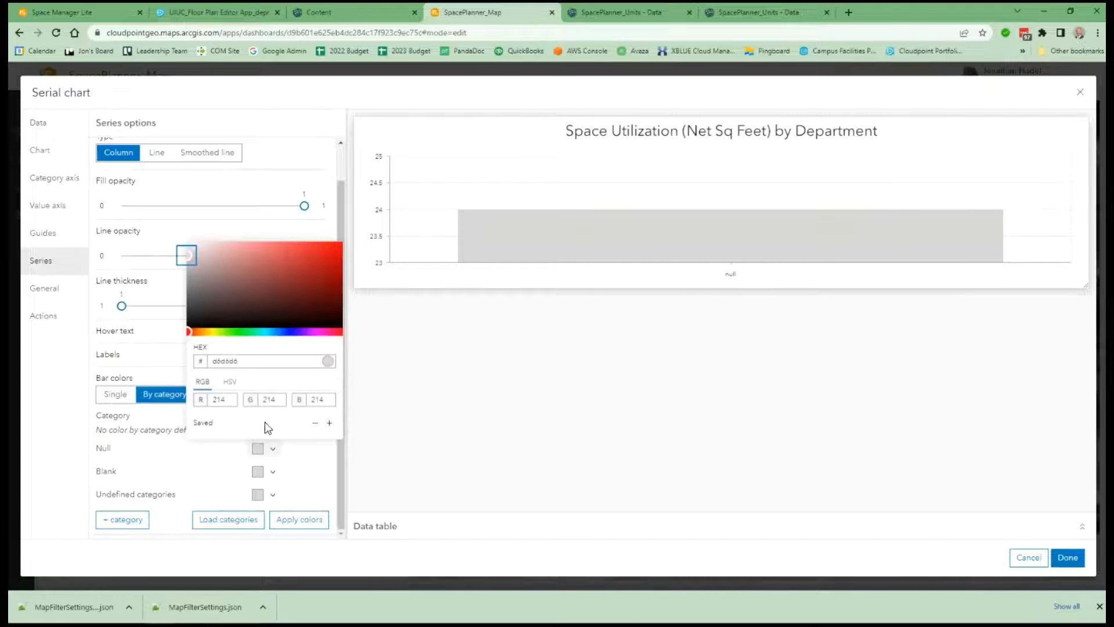
left_click(211, 279)
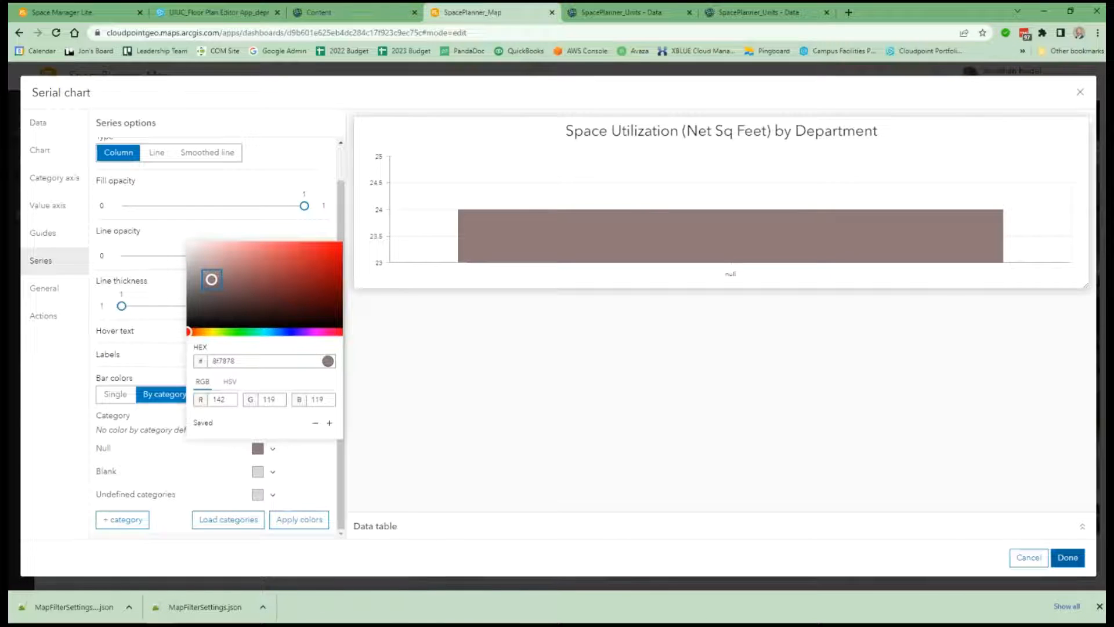
left_click(1068, 558)
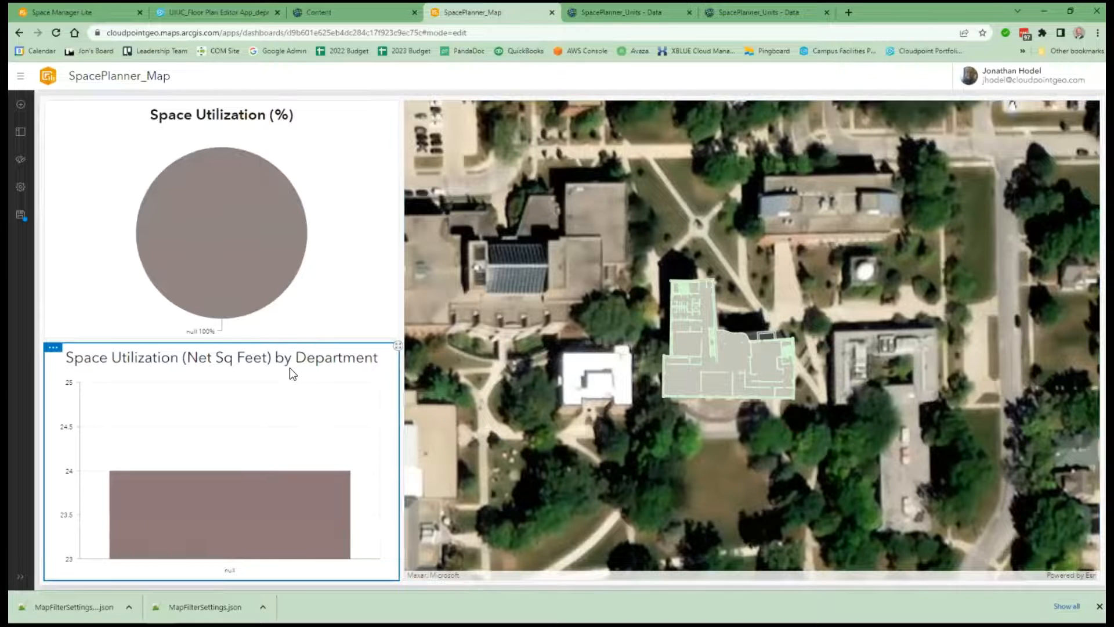
Save the SpacePlanner_Map dashboard with its two charts
mouse_move(211, 315)
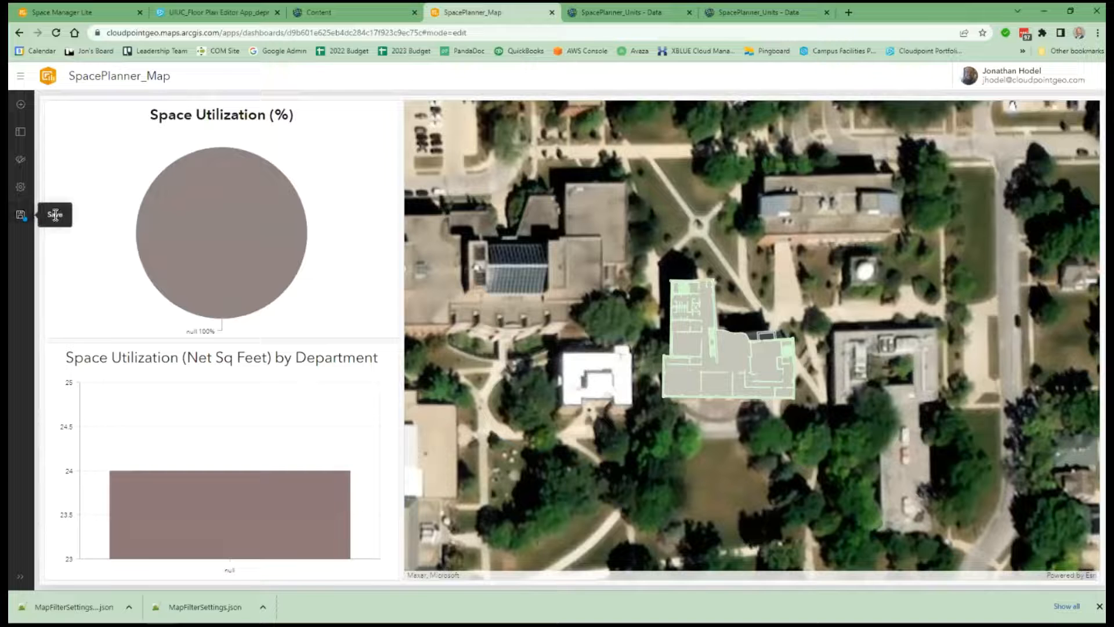
left_click(21, 216)
left_click(58, 201)
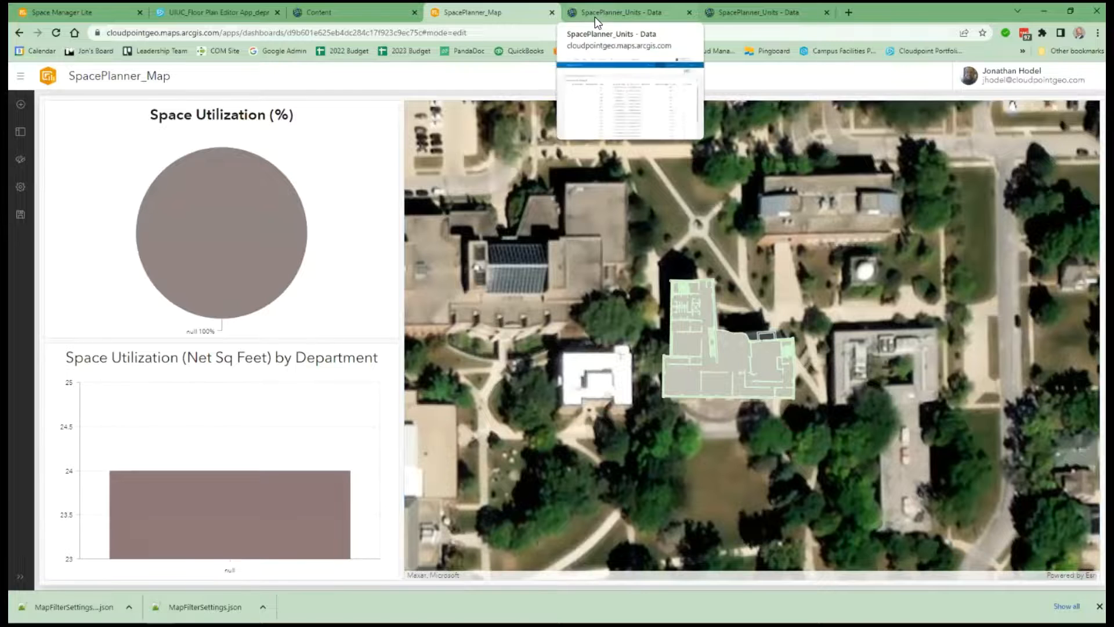
Check the SpacePlanner_Units attribute table and open the layer's overview page
left_click(595, 16)
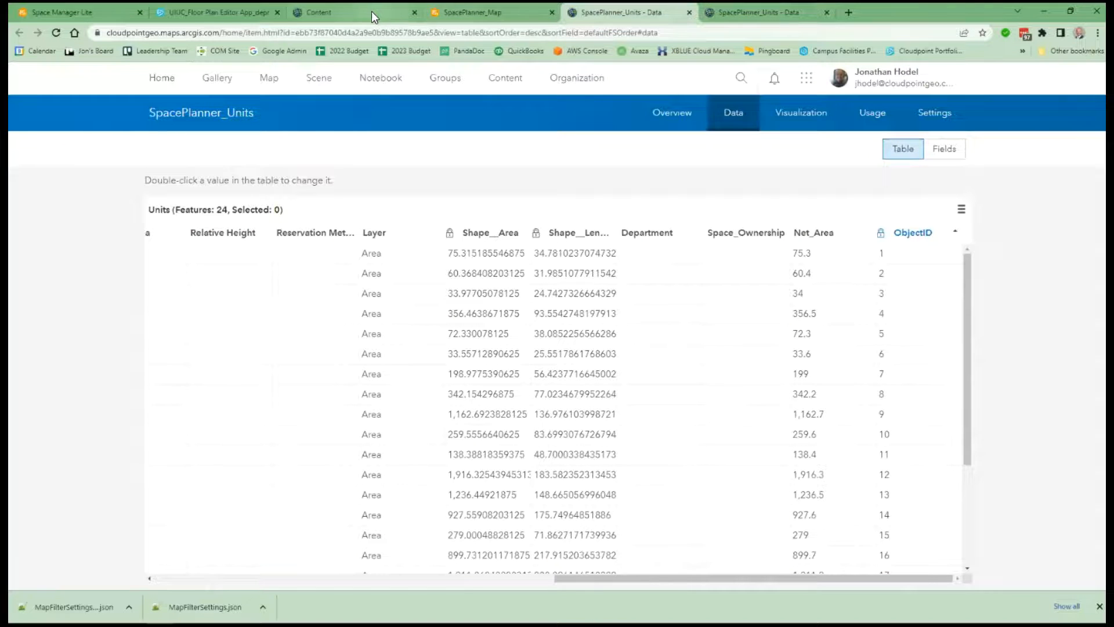
left_click(750, 6)
left_click(638, 12)
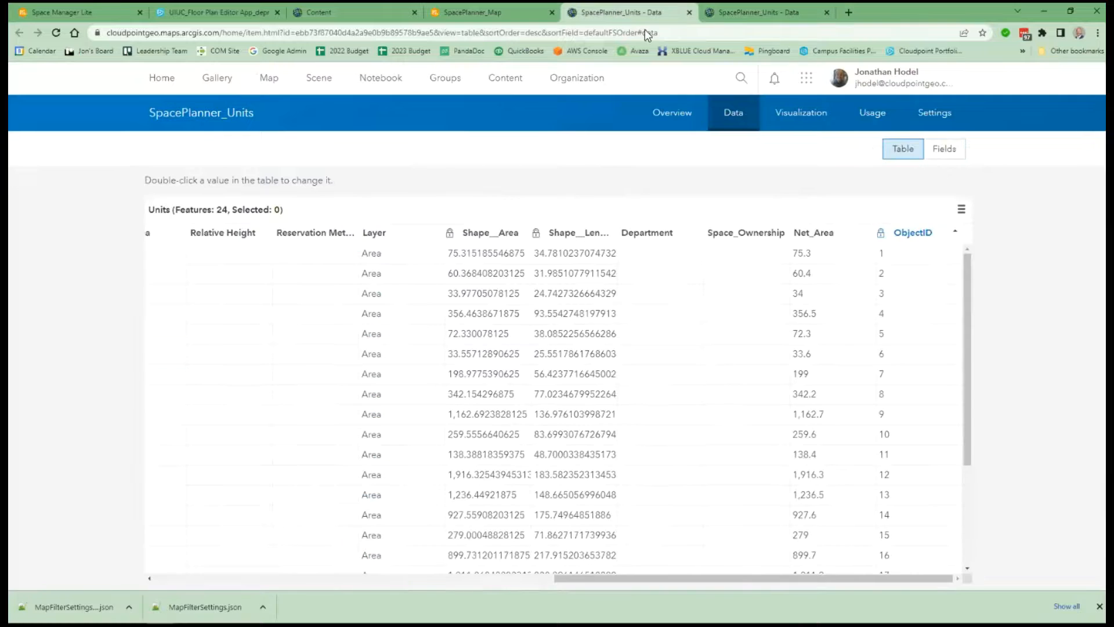
left_click(673, 115)
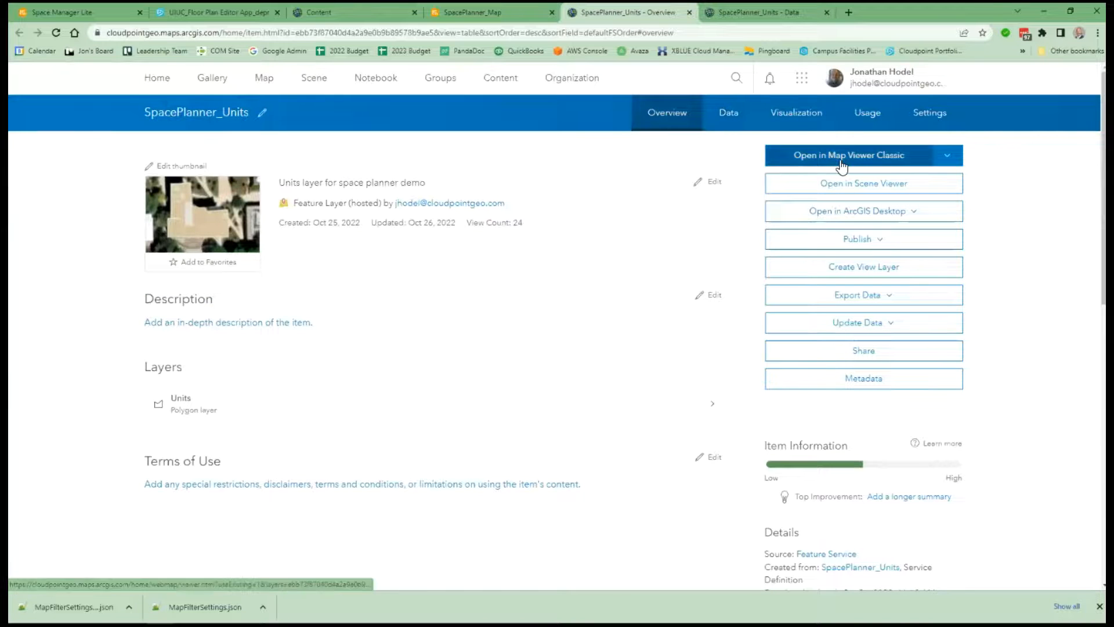
Open the SpacePlanner_Map web map from My Content in Map Viewer Classic, using a separate browser tab
left_click(332, 14)
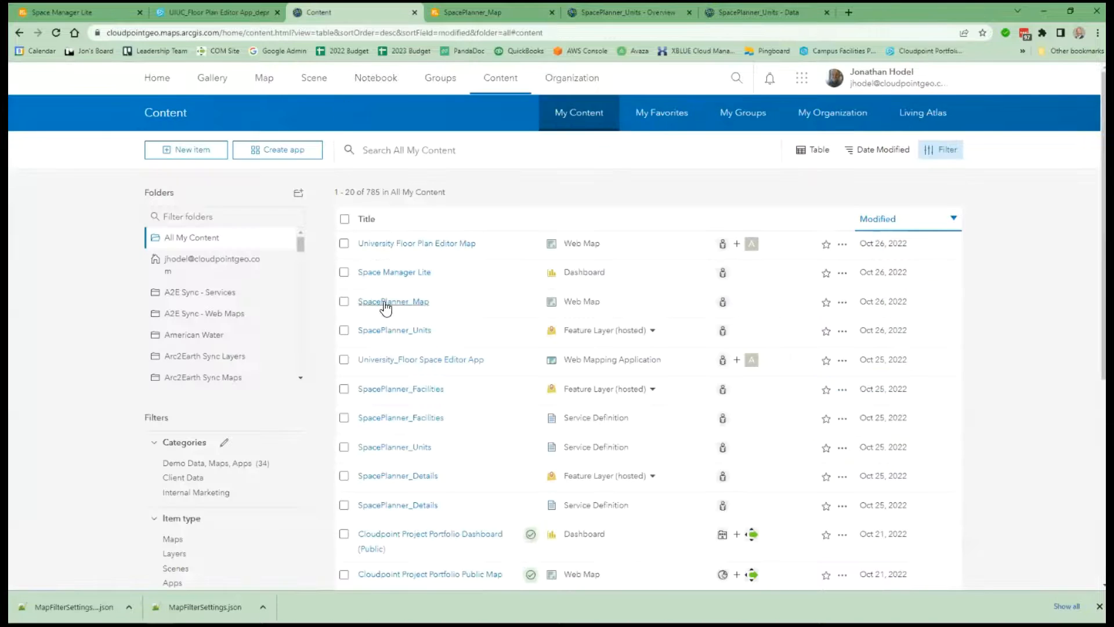
right_click(391, 308)
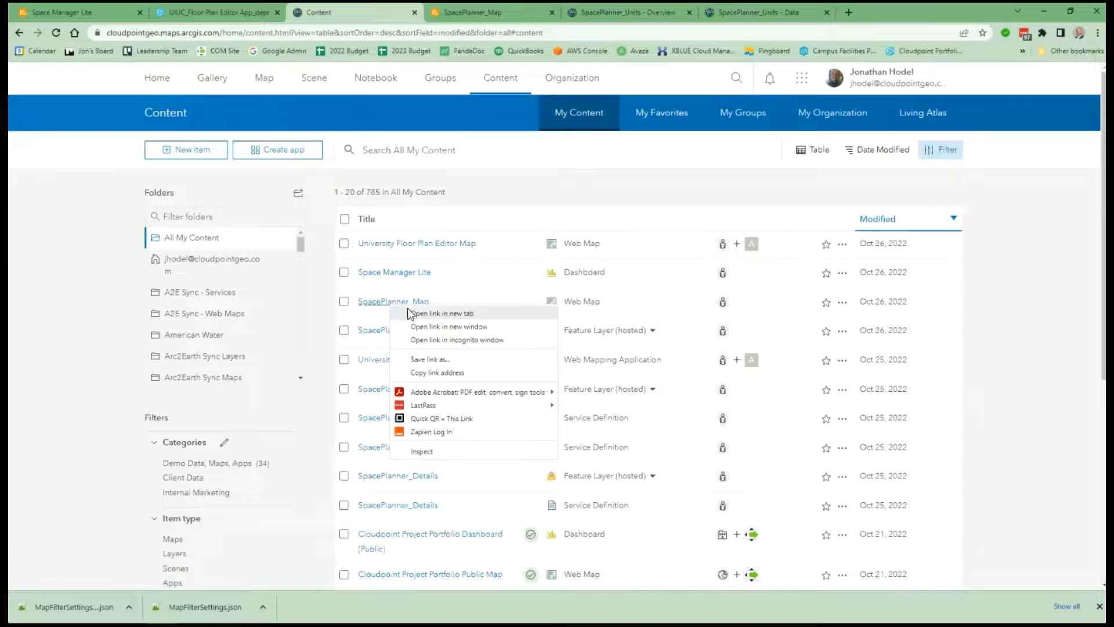
left_click(441, 313)
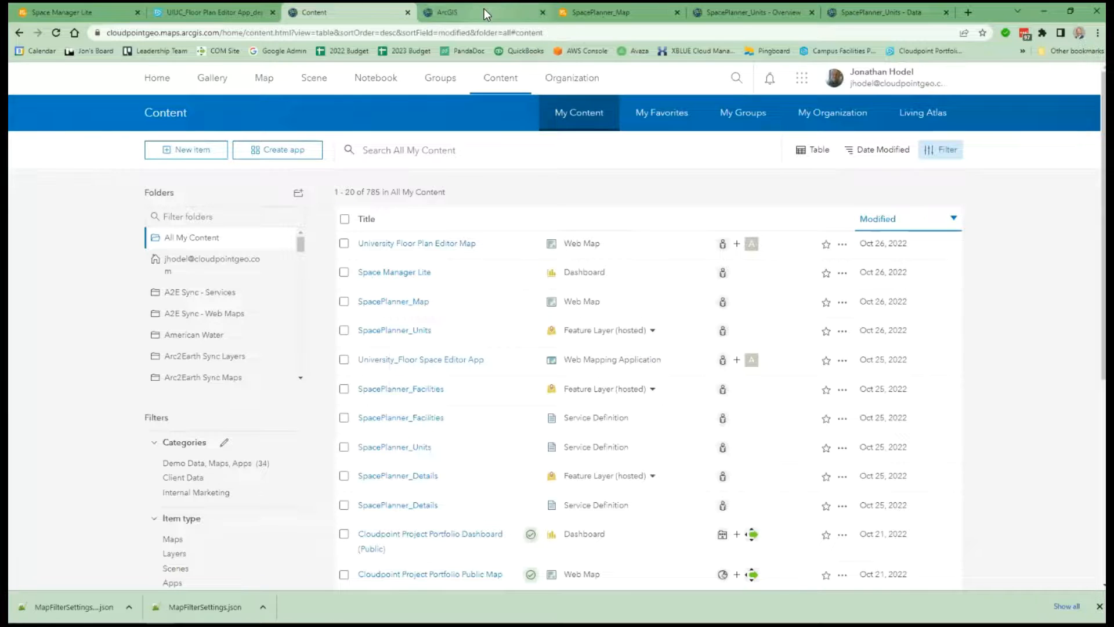
left_click(484, 9)
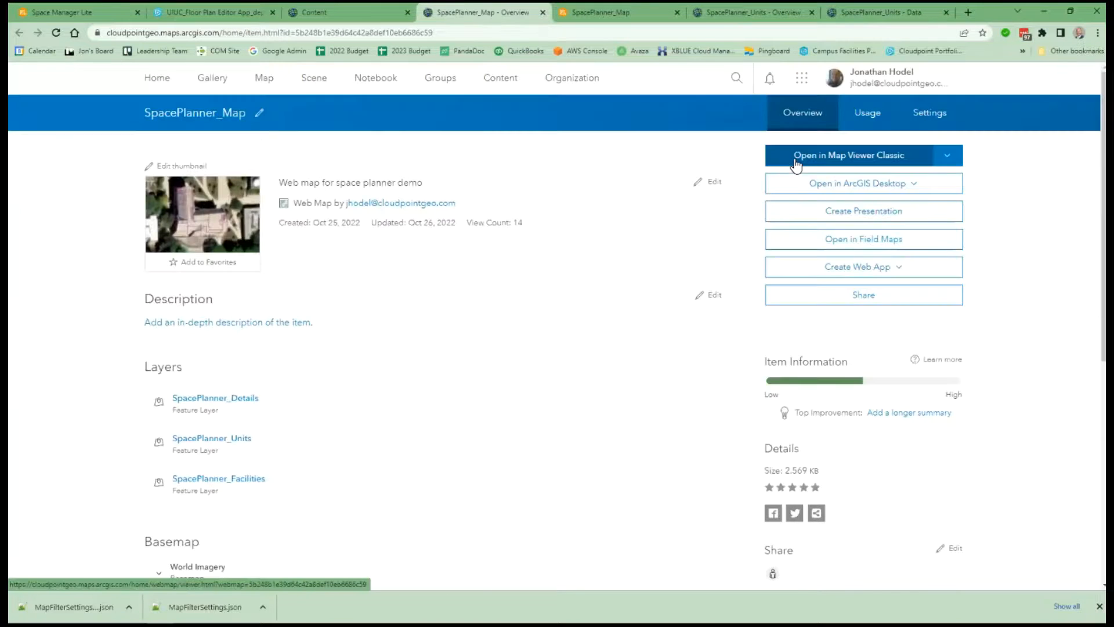
left_click(801, 163)
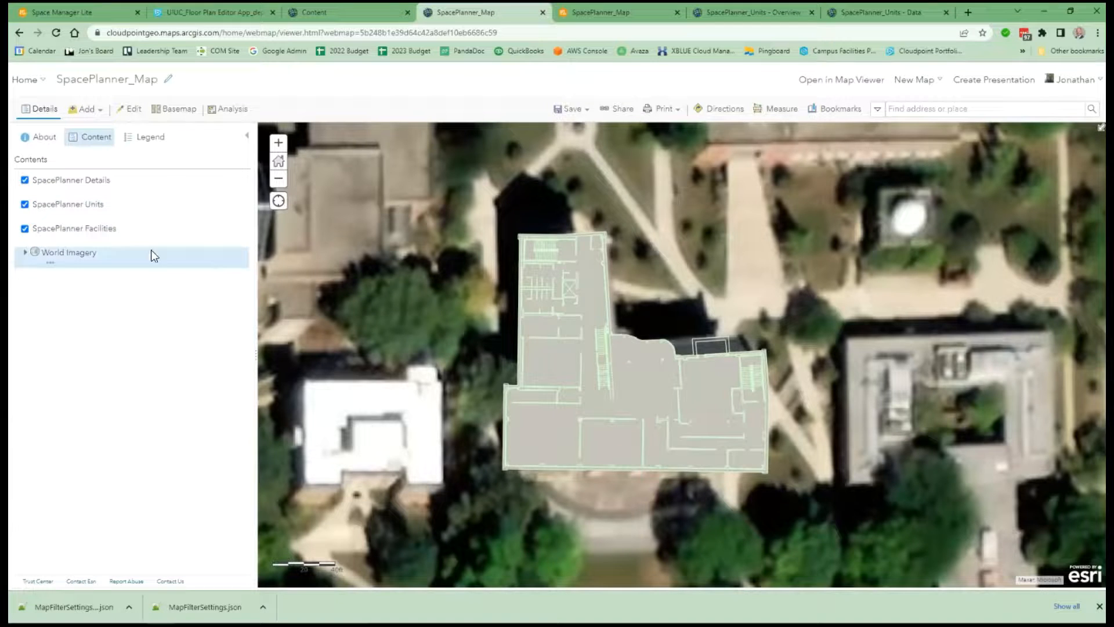
Edit the web map's units and set the Department of the large room midway along the building's west side to Engineering
left_click(114, 218)
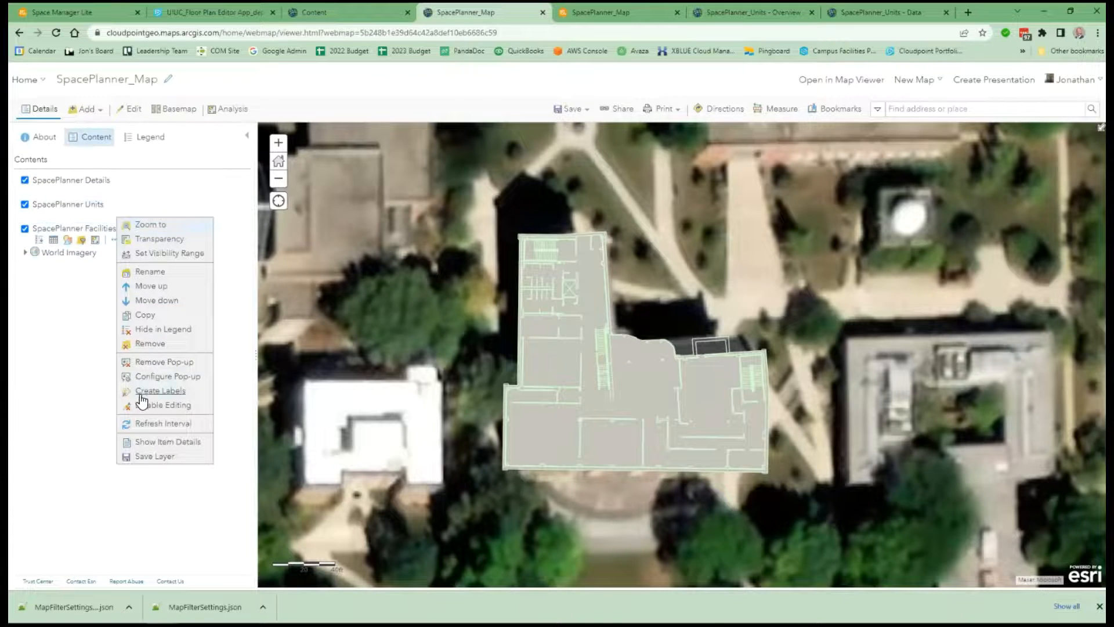
left_click(534, 355)
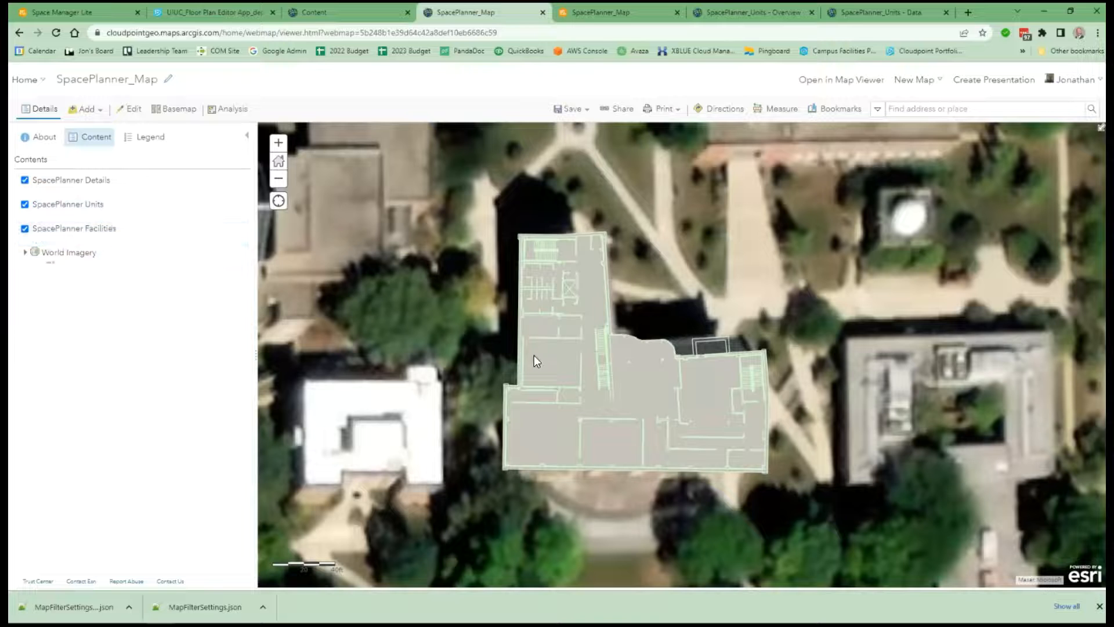
scroll(598, 383, "down", 2)
left_click(595, 451)
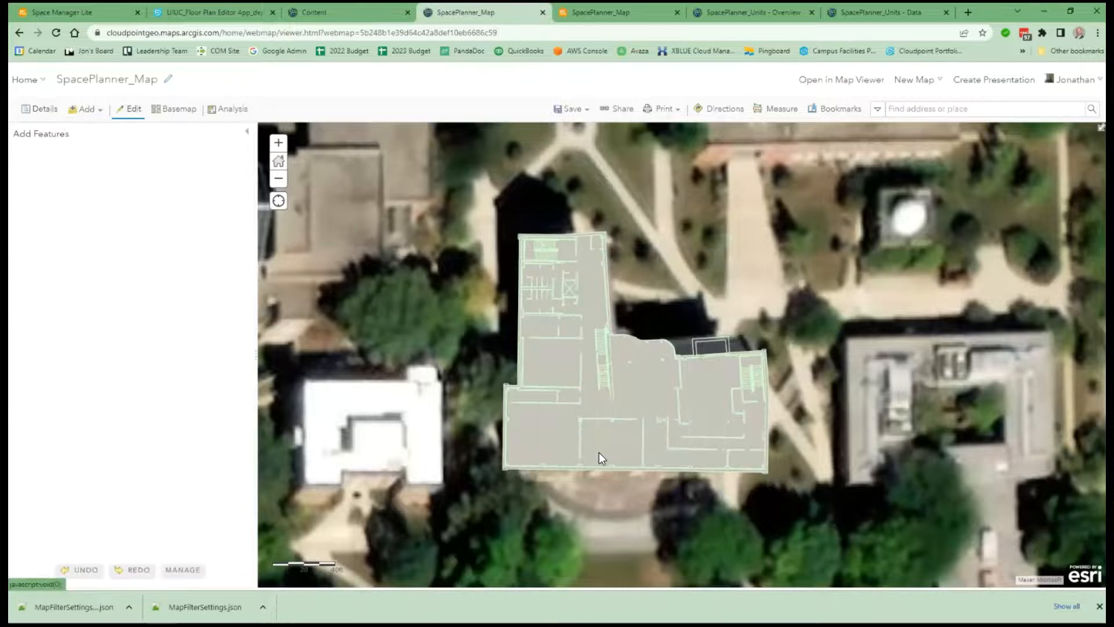
scroll(699, 414, "down", 3)
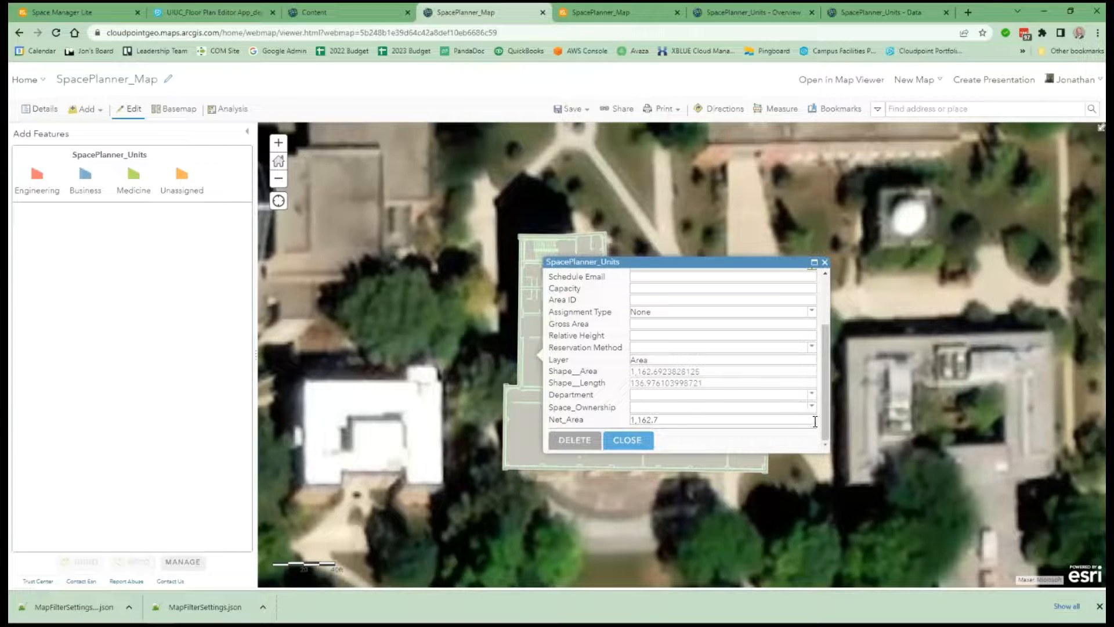
left_click(811, 396)
left_click(664, 408)
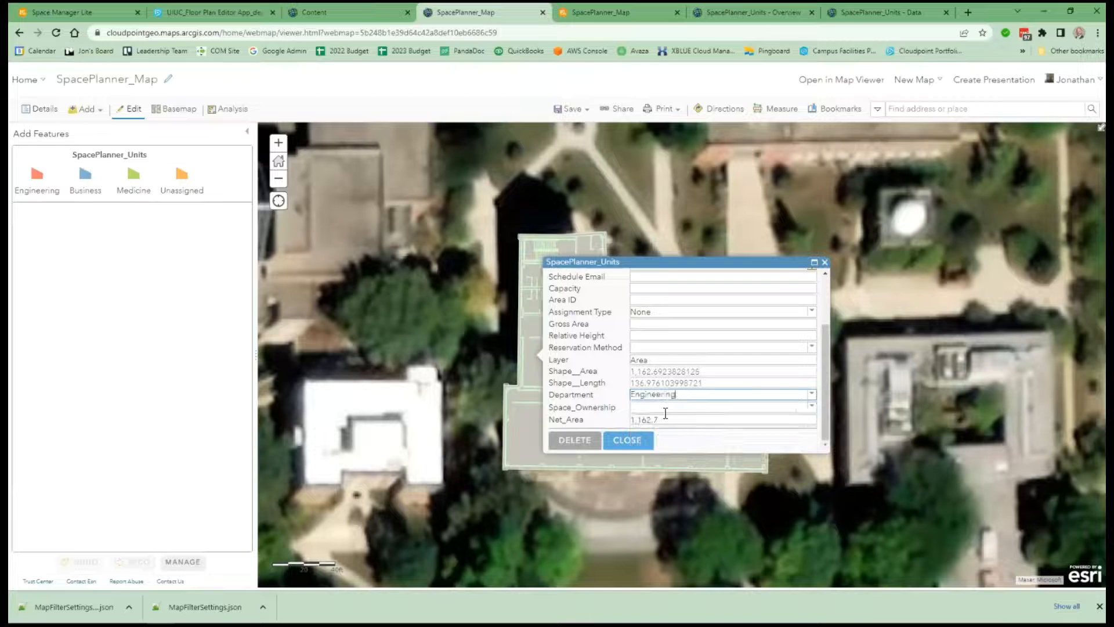
left_click(624, 441)
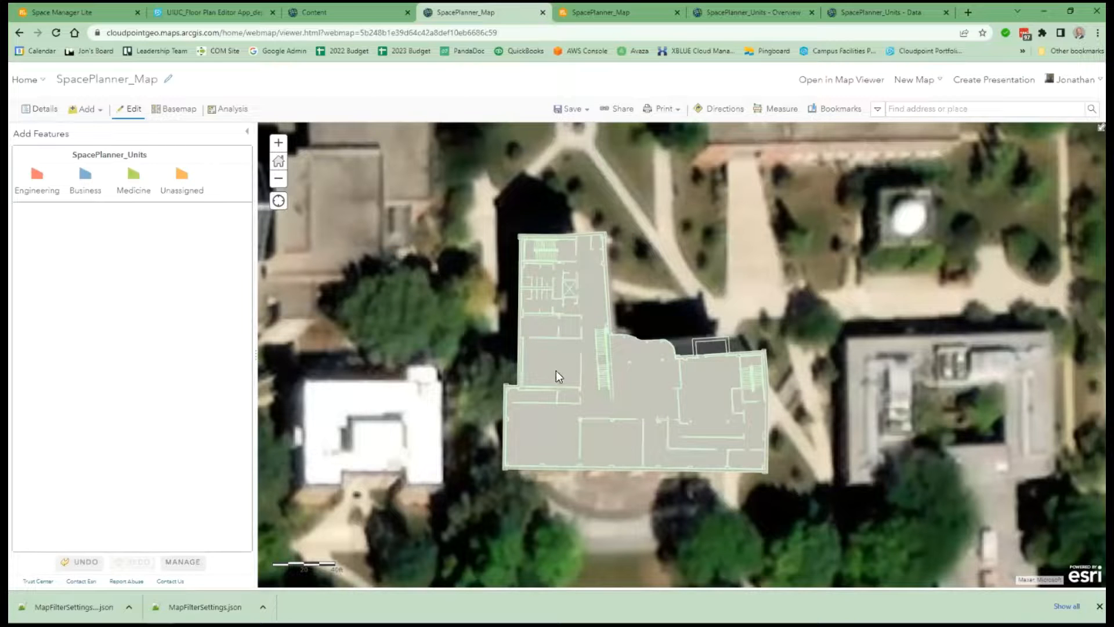
Reopen the attributes of the west-side room to review them, and close the form
left_click(555, 371)
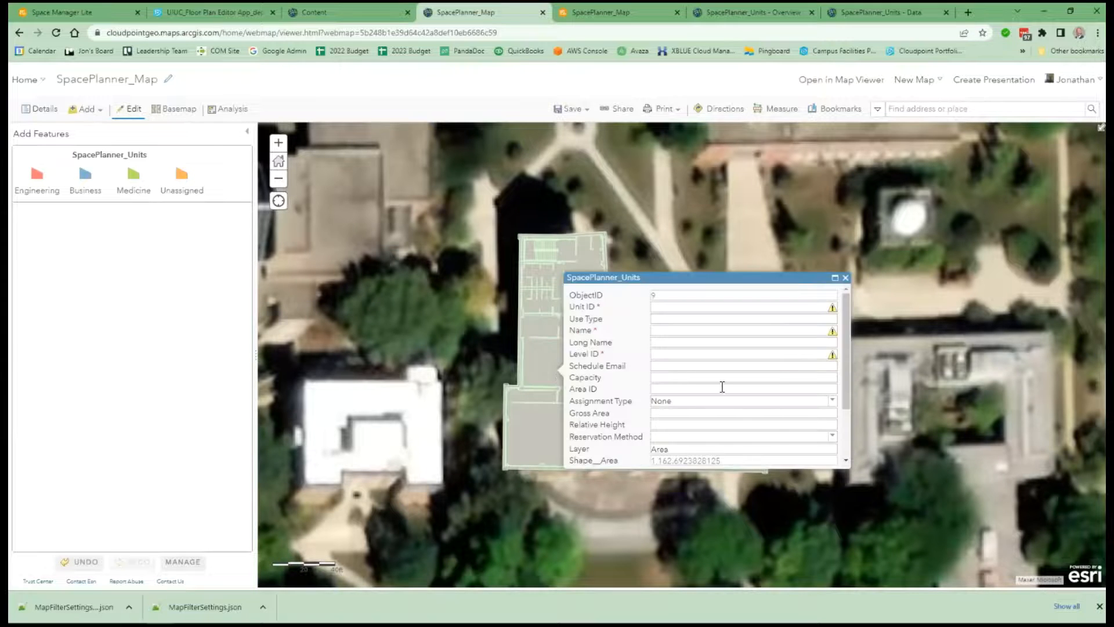
scroll(720, 400, "down", 2)
left_click(653, 458)
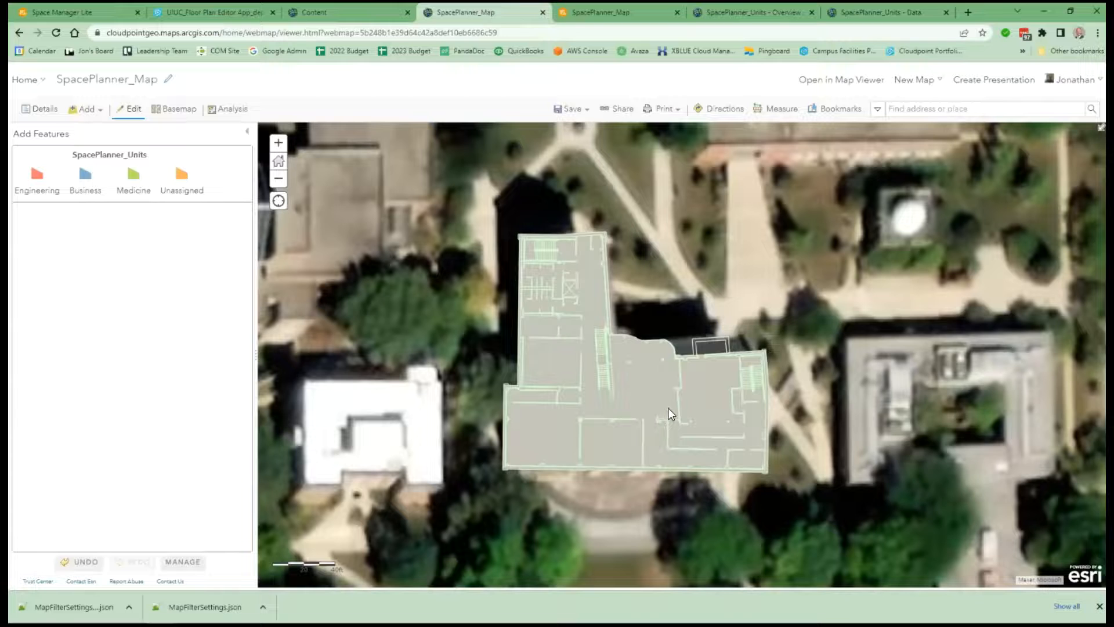
Set the Department of the large unit in the building's east wing to Business
left_click(694, 409)
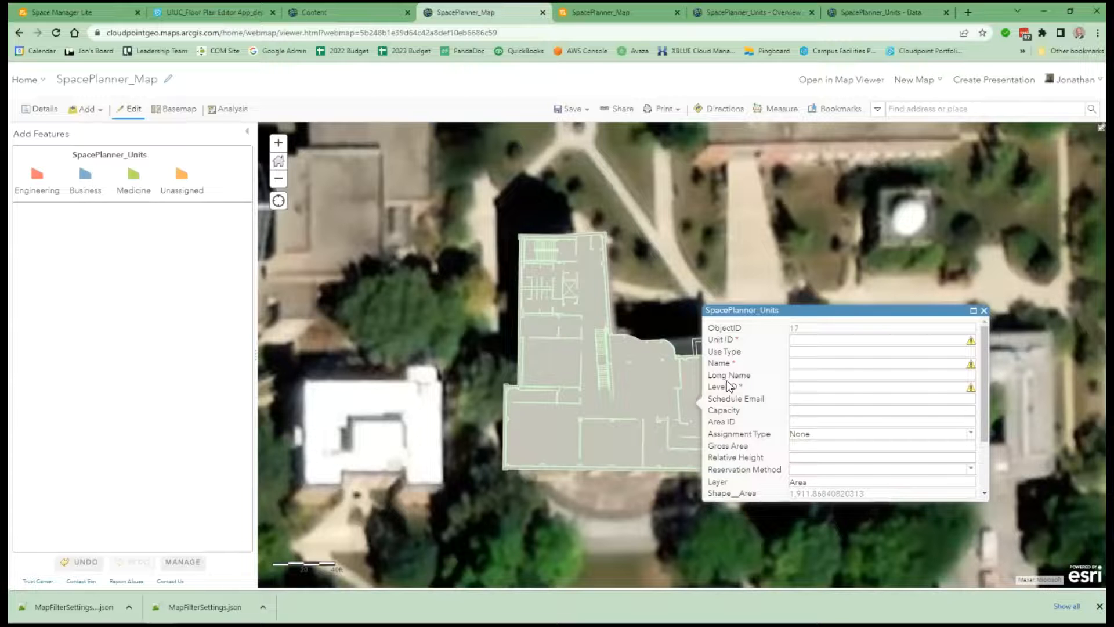
scroll(841, 407, "down", 2)
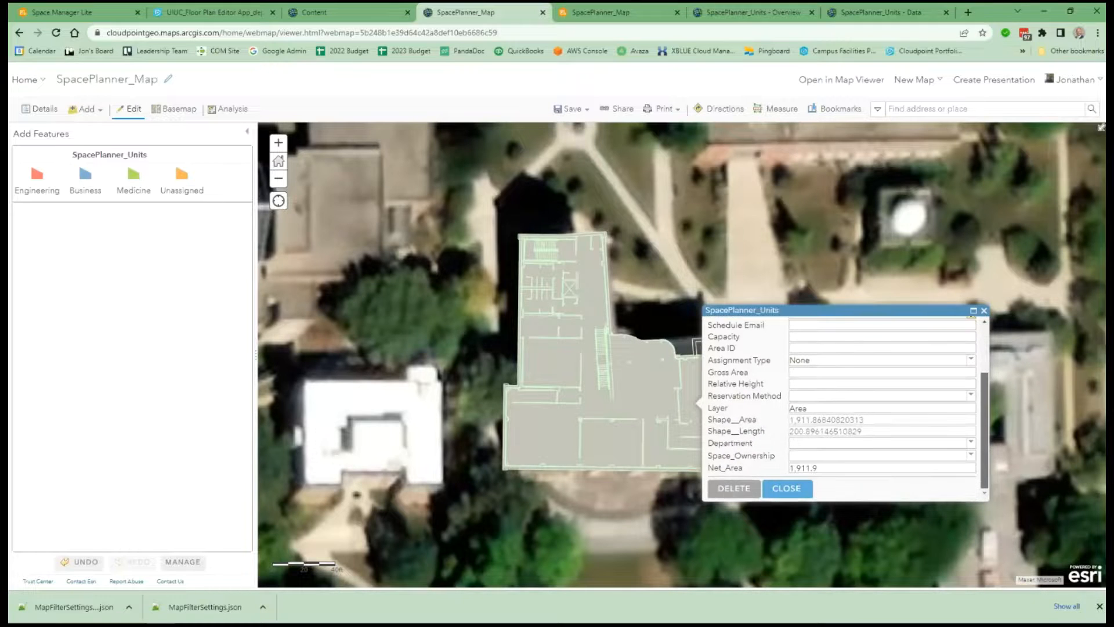
left_click(870, 442)
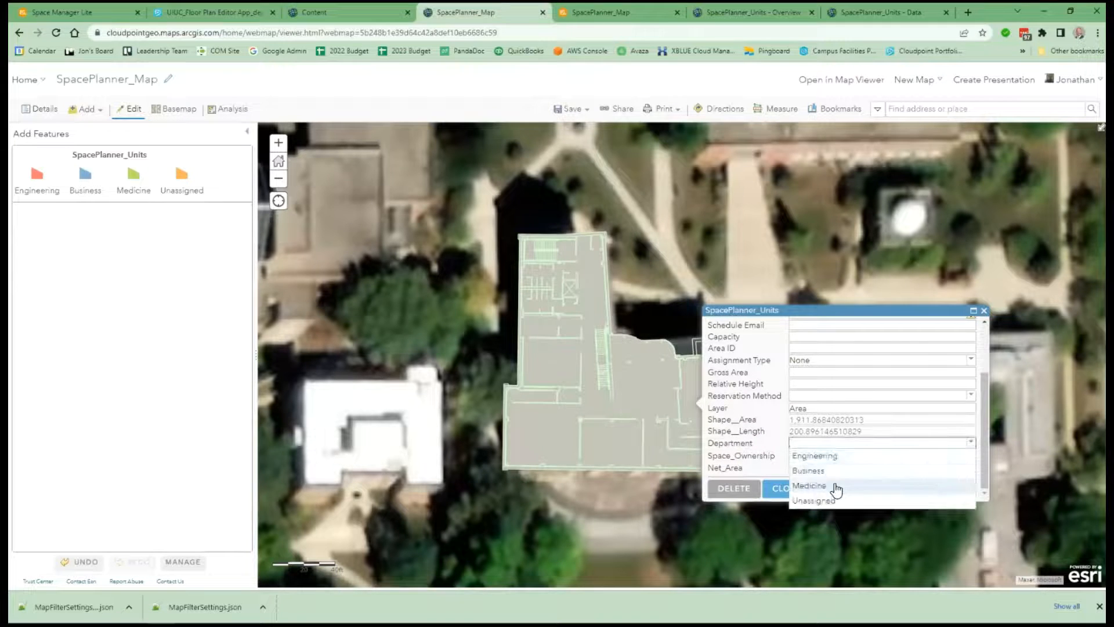
left_click(811, 475)
left_click(792, 489)
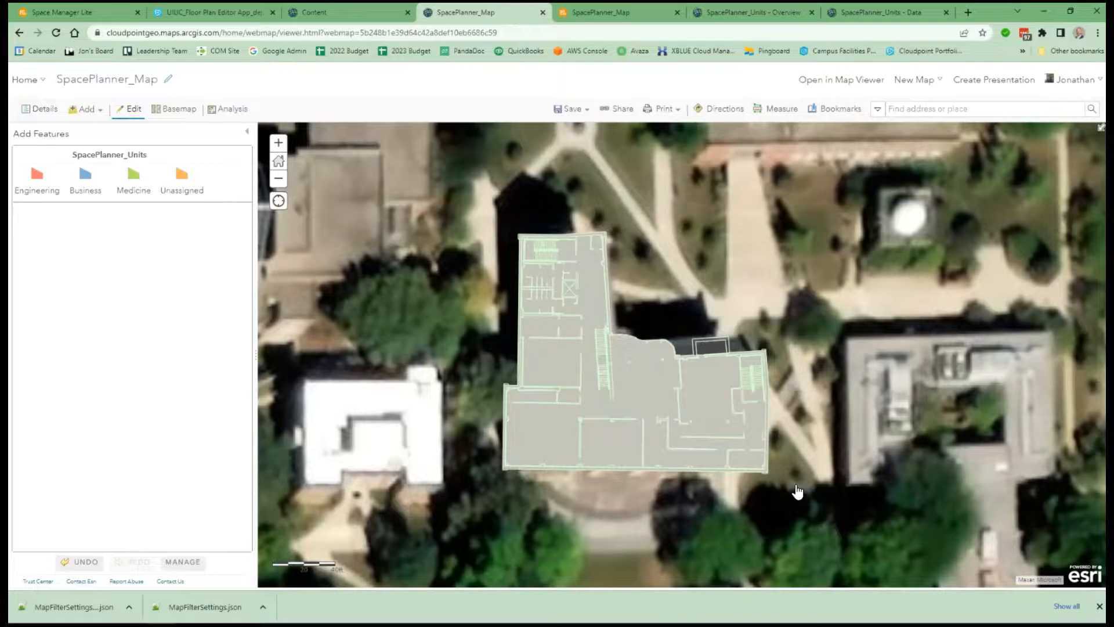
Save the web map and reload the SpacePlanner_Map dashboard to refresh its charts
left_click(559, 113)
left_click(570, 133)
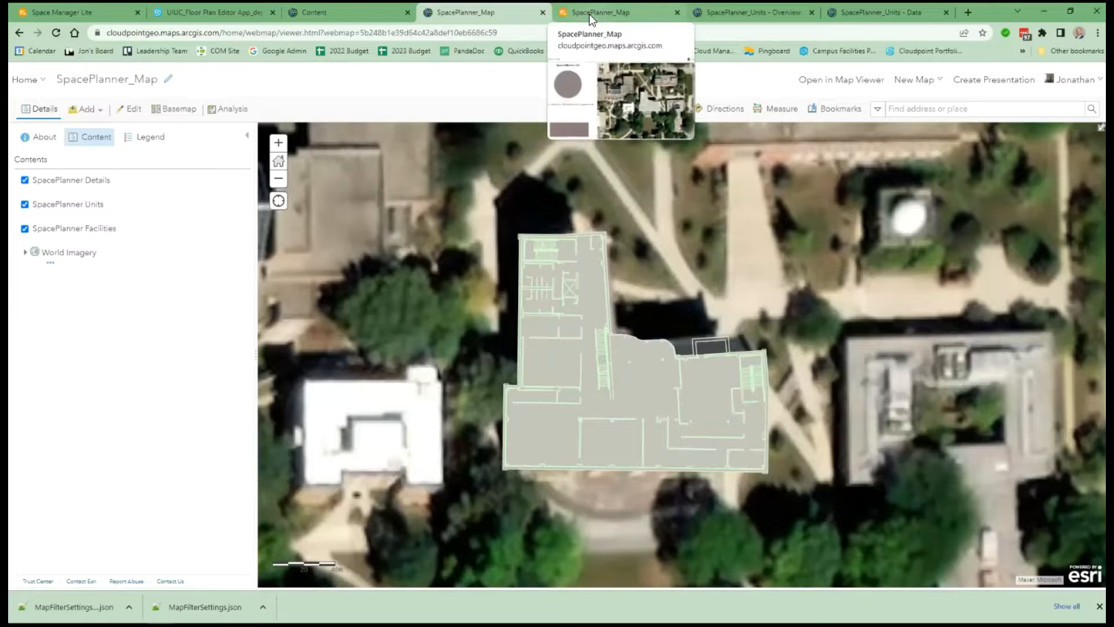
left_click(590, 14)
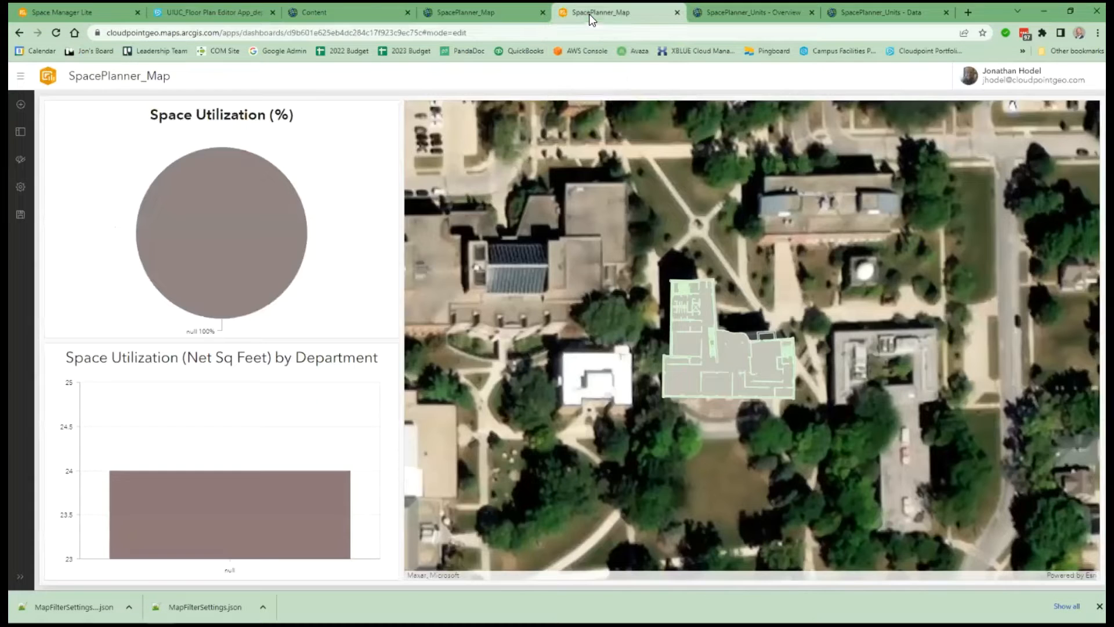
left_click(55, 33)
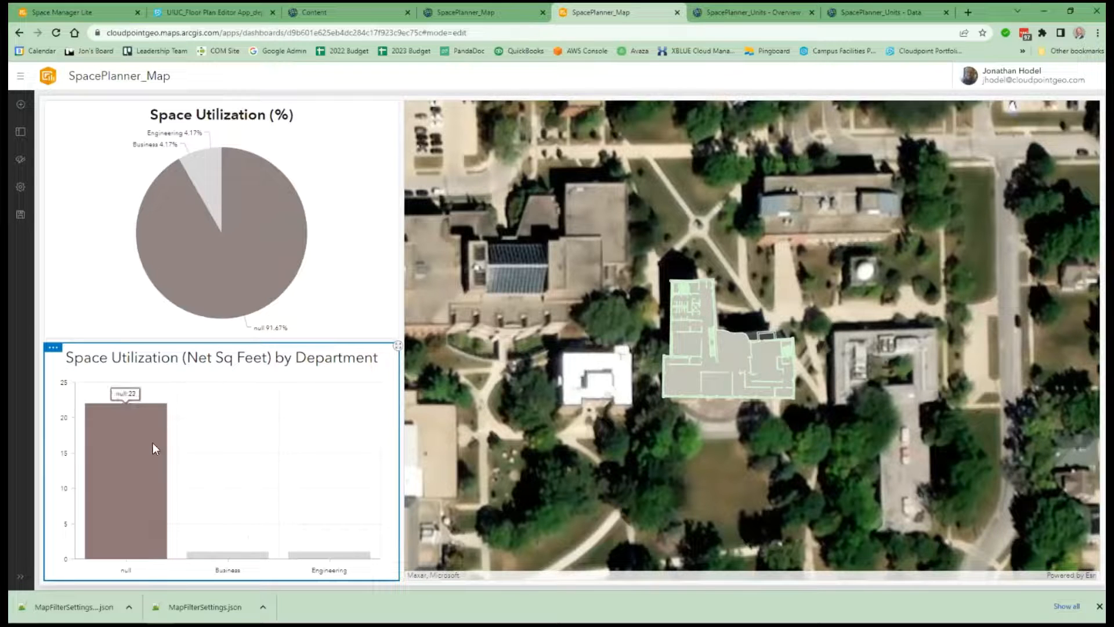
Examine the serial chart's data, series, guides and general options, and cancel the configuration without changes
mouse_move(52, 348)
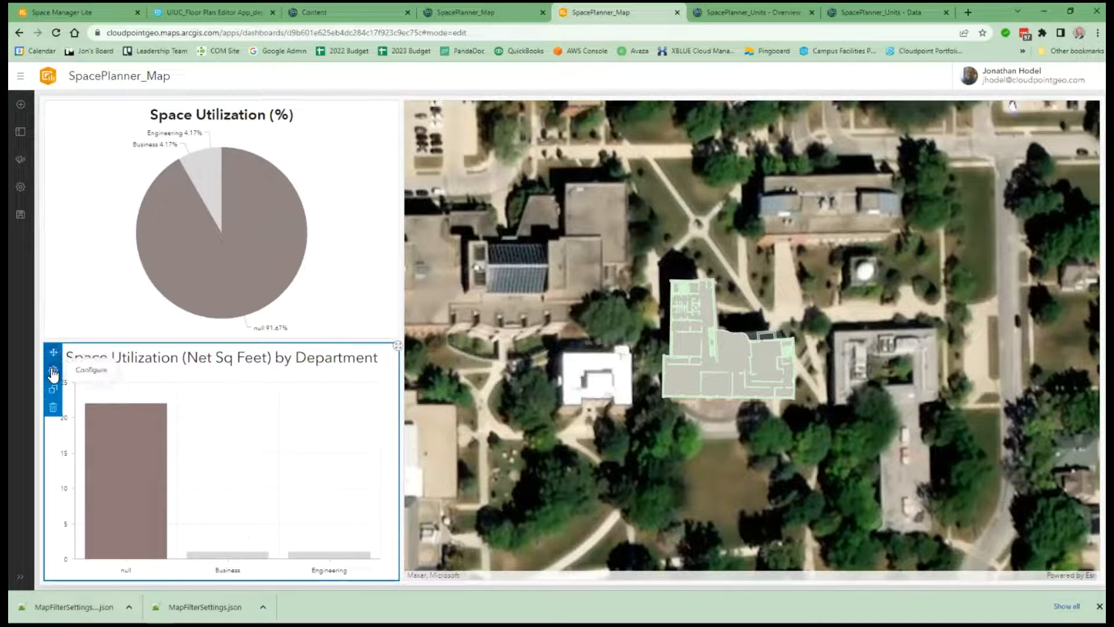
left_click(53, 372)
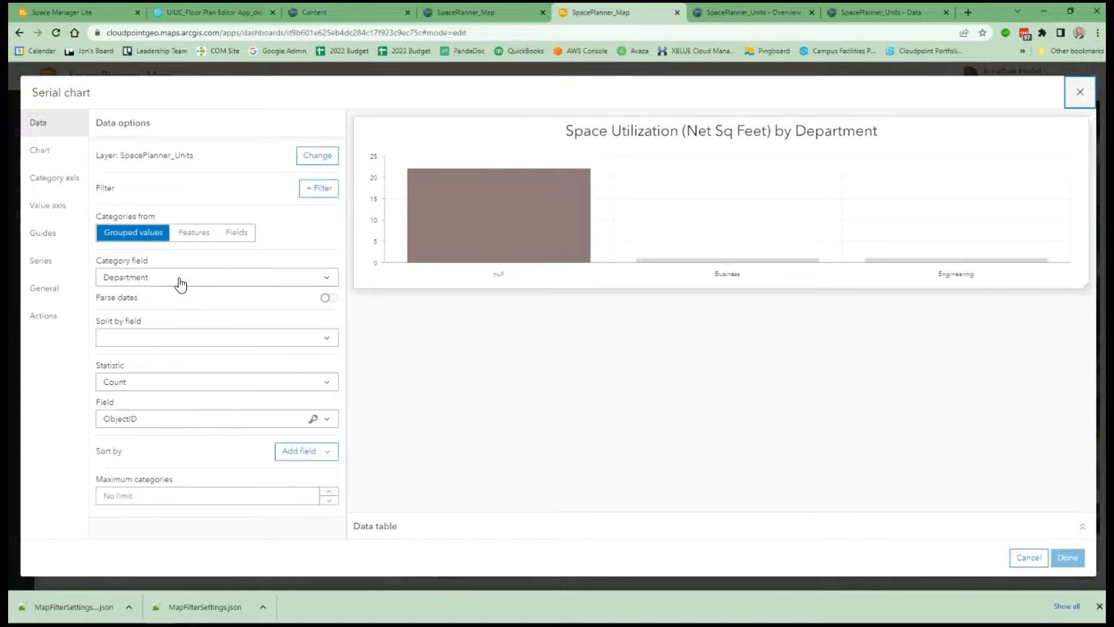
left_click(46, 262)
scroll(156, 409, "down", 1)
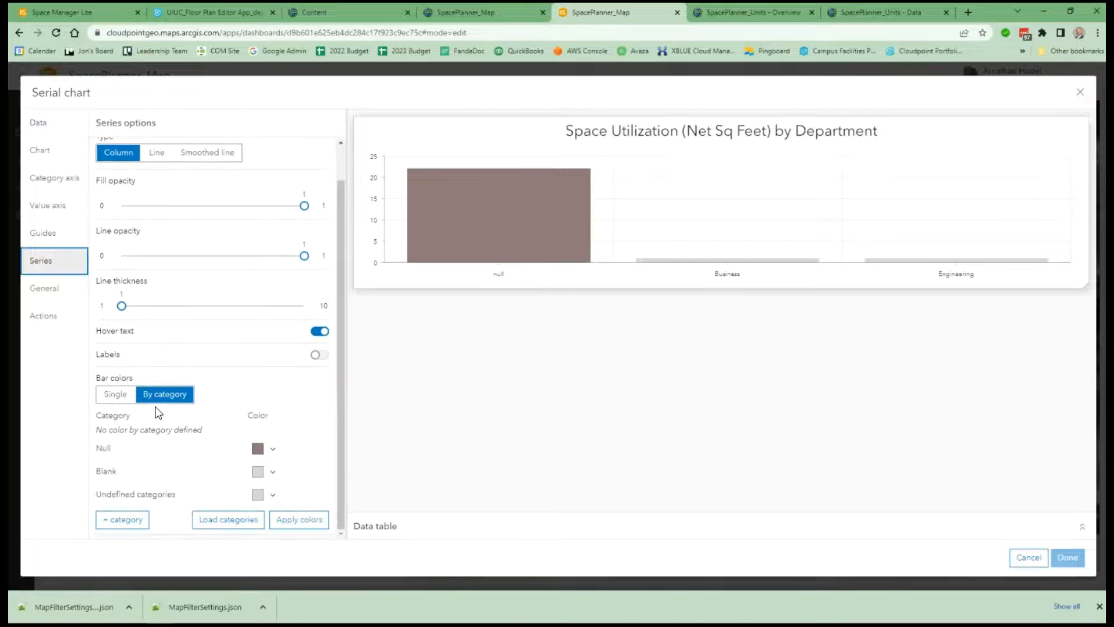
left_click(42, 234)
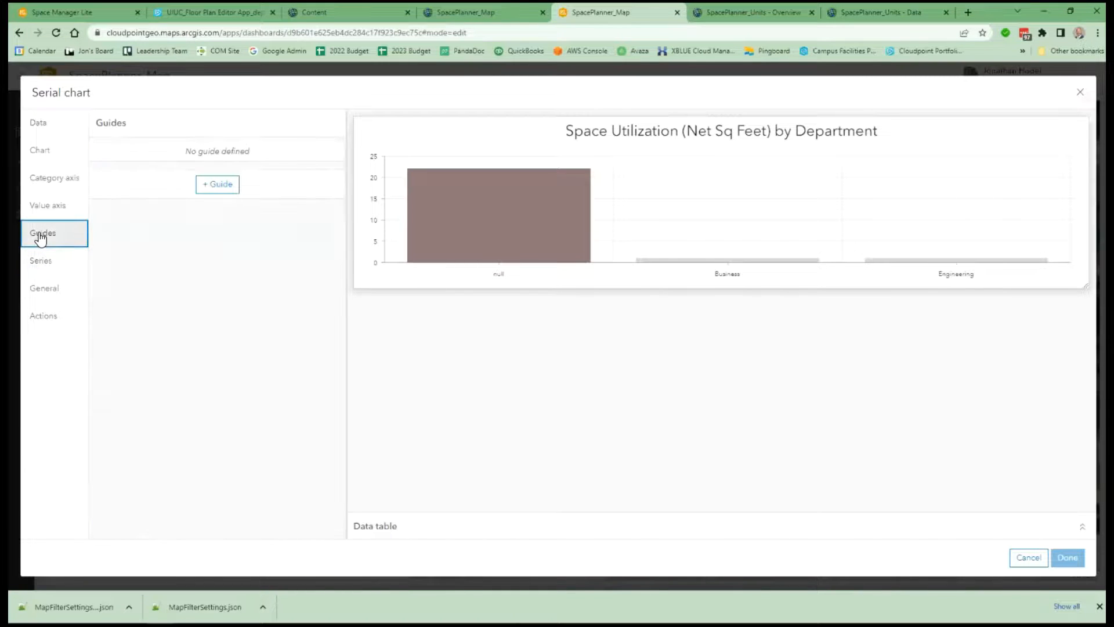
left_click(40, 261)
scroll(194, 403, "down", 1)
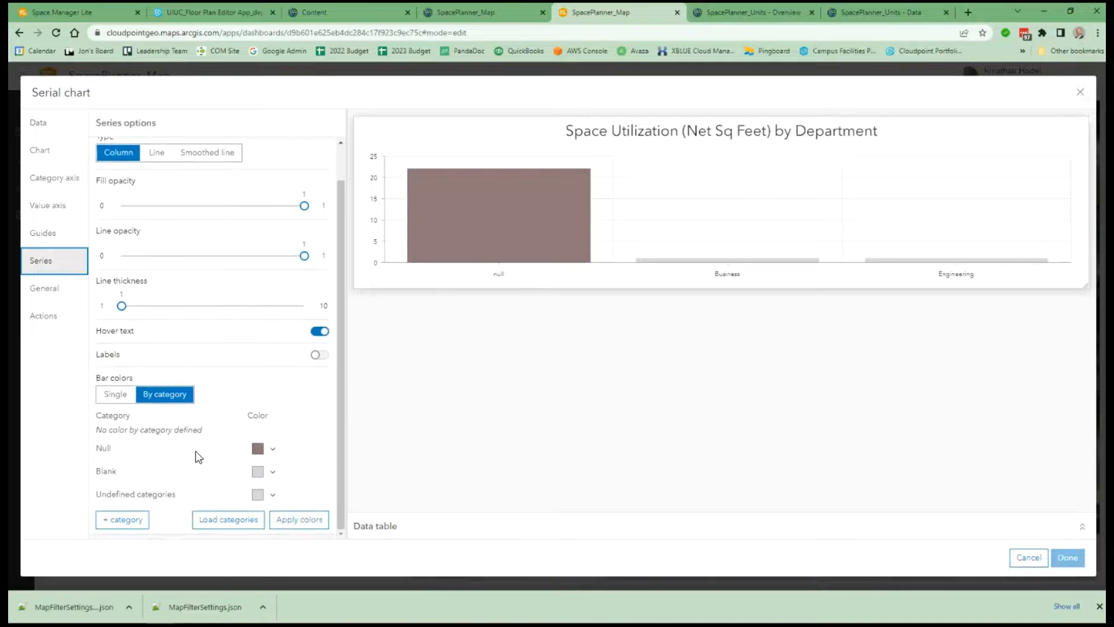
left_click(75, 294)
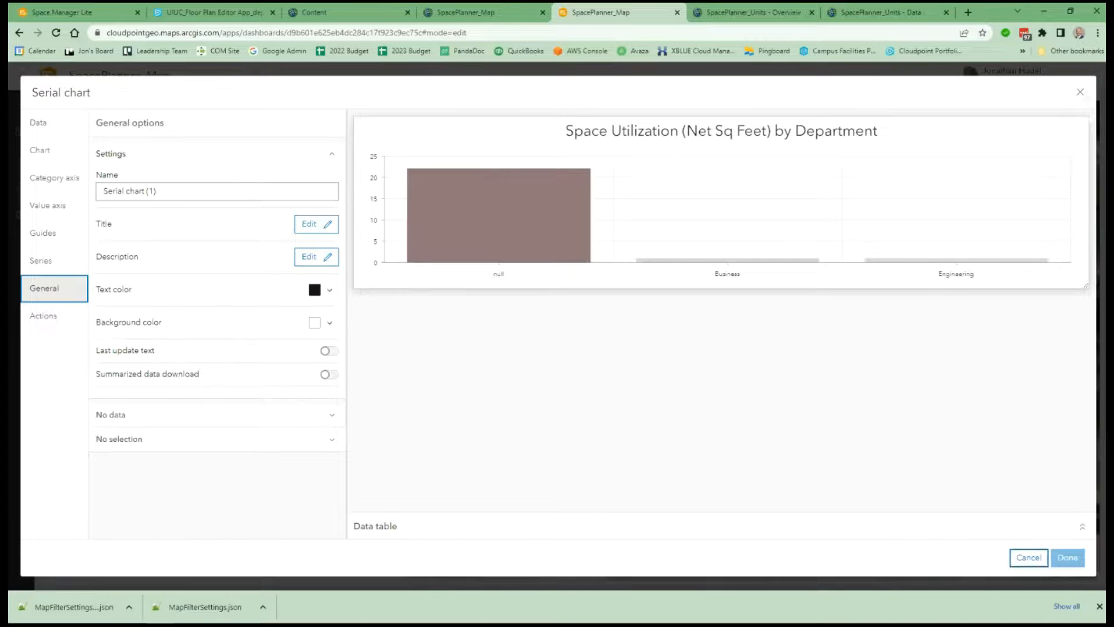
left_click(1029, 557)
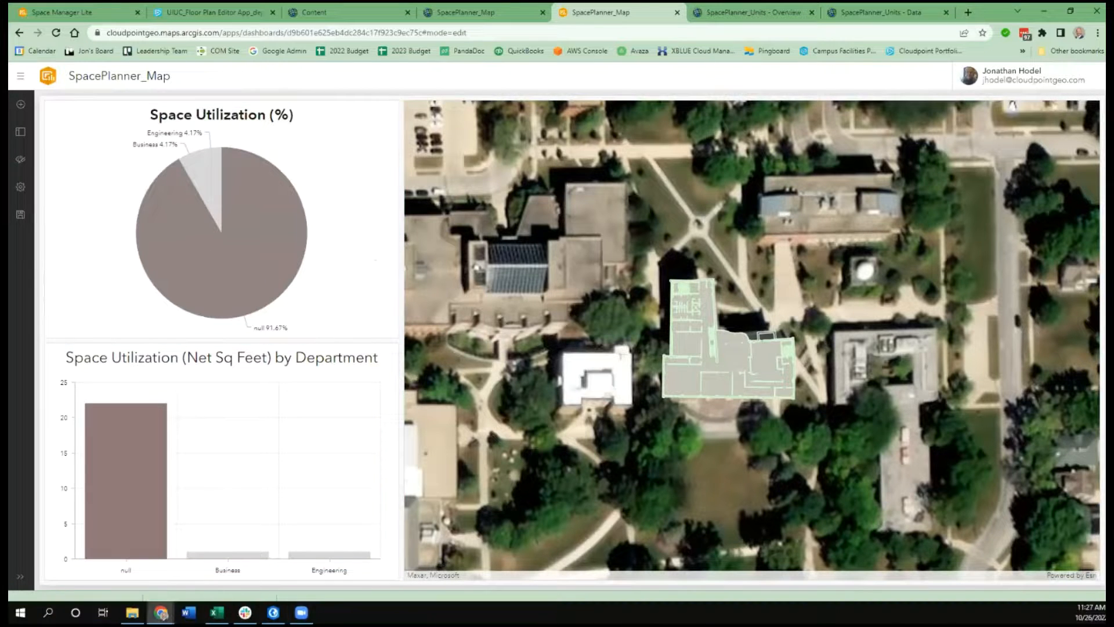
Switch to the webinar presentation window and advance to the Esri Indoor Mapping Solutions slide
mouse_move(160, 612)
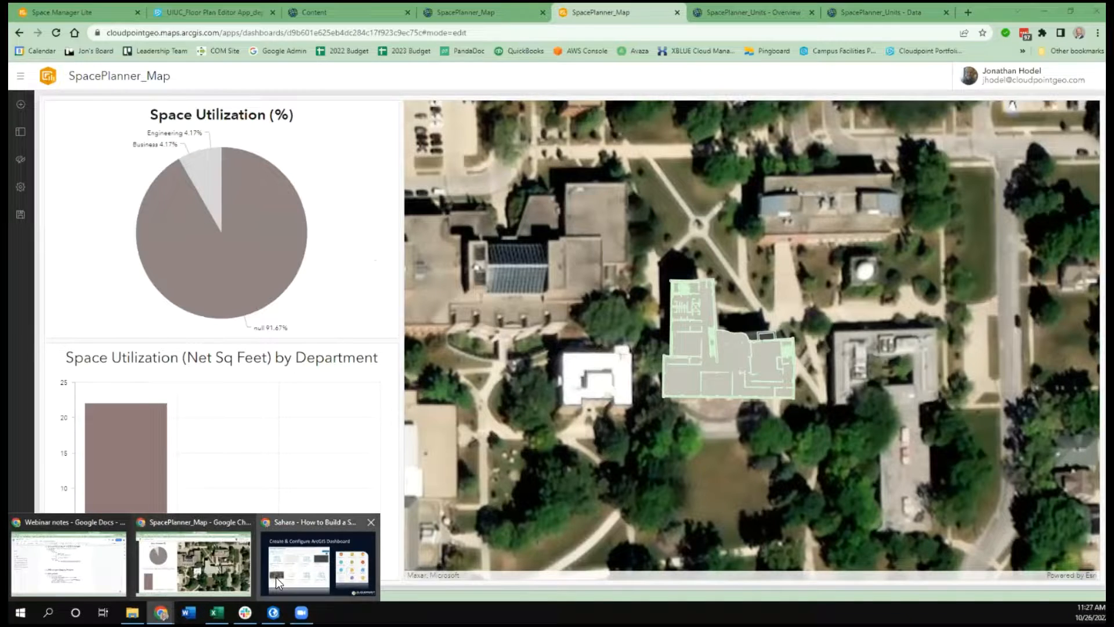
left_click(318, 558)
left_click(264, 350)
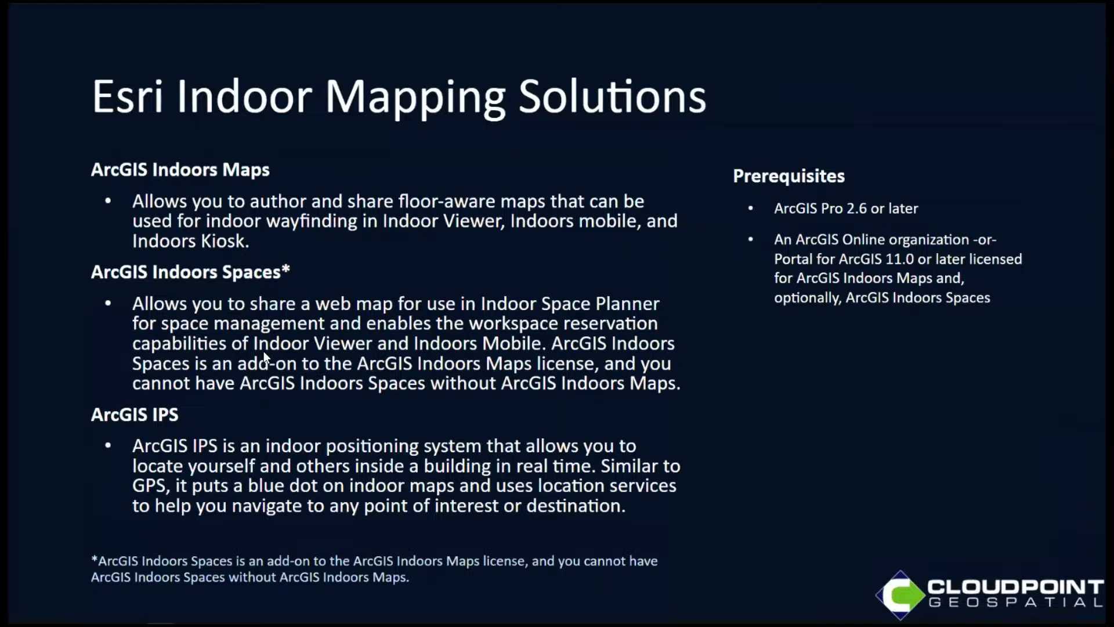